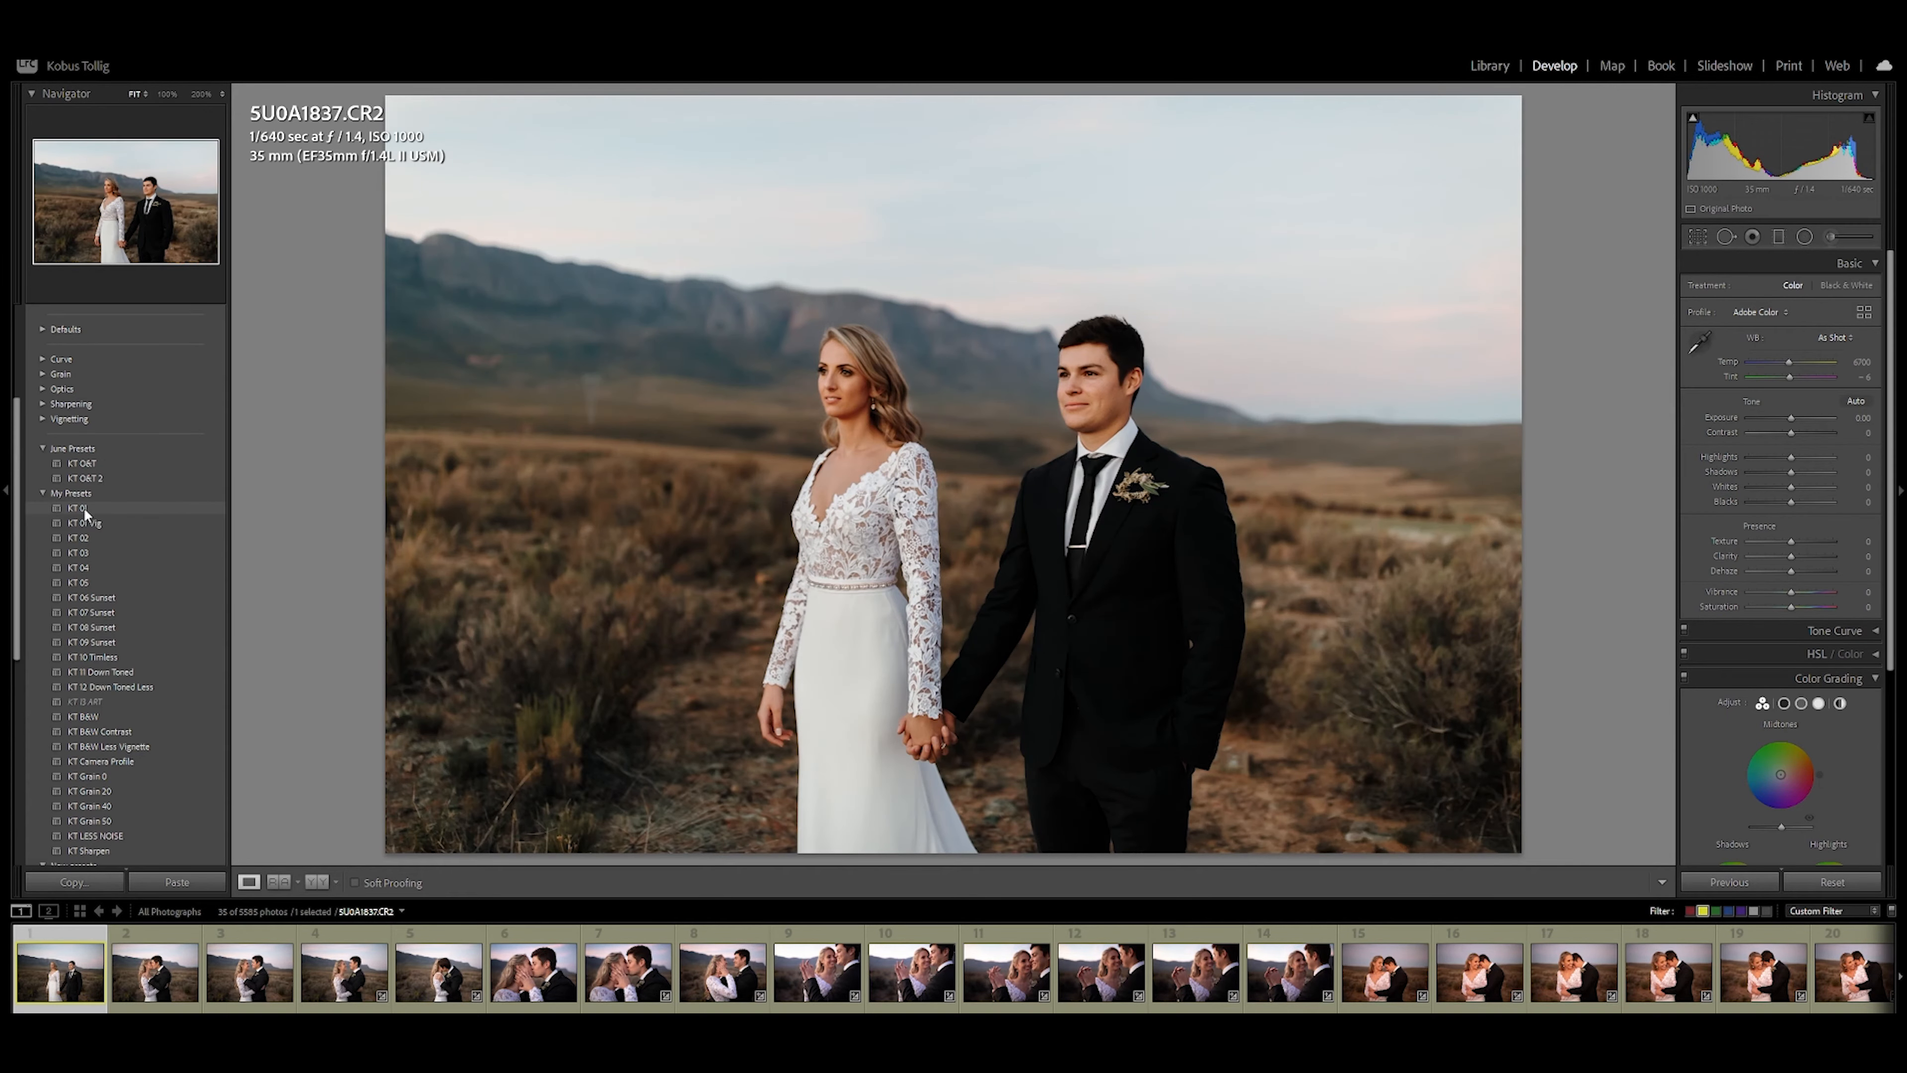
Apply the KT 01 preset to 5U0A1837 and synchronize its develop settings across all photos in the filmstrip
{"action": "left_click", "coordinate": [99, 509]}
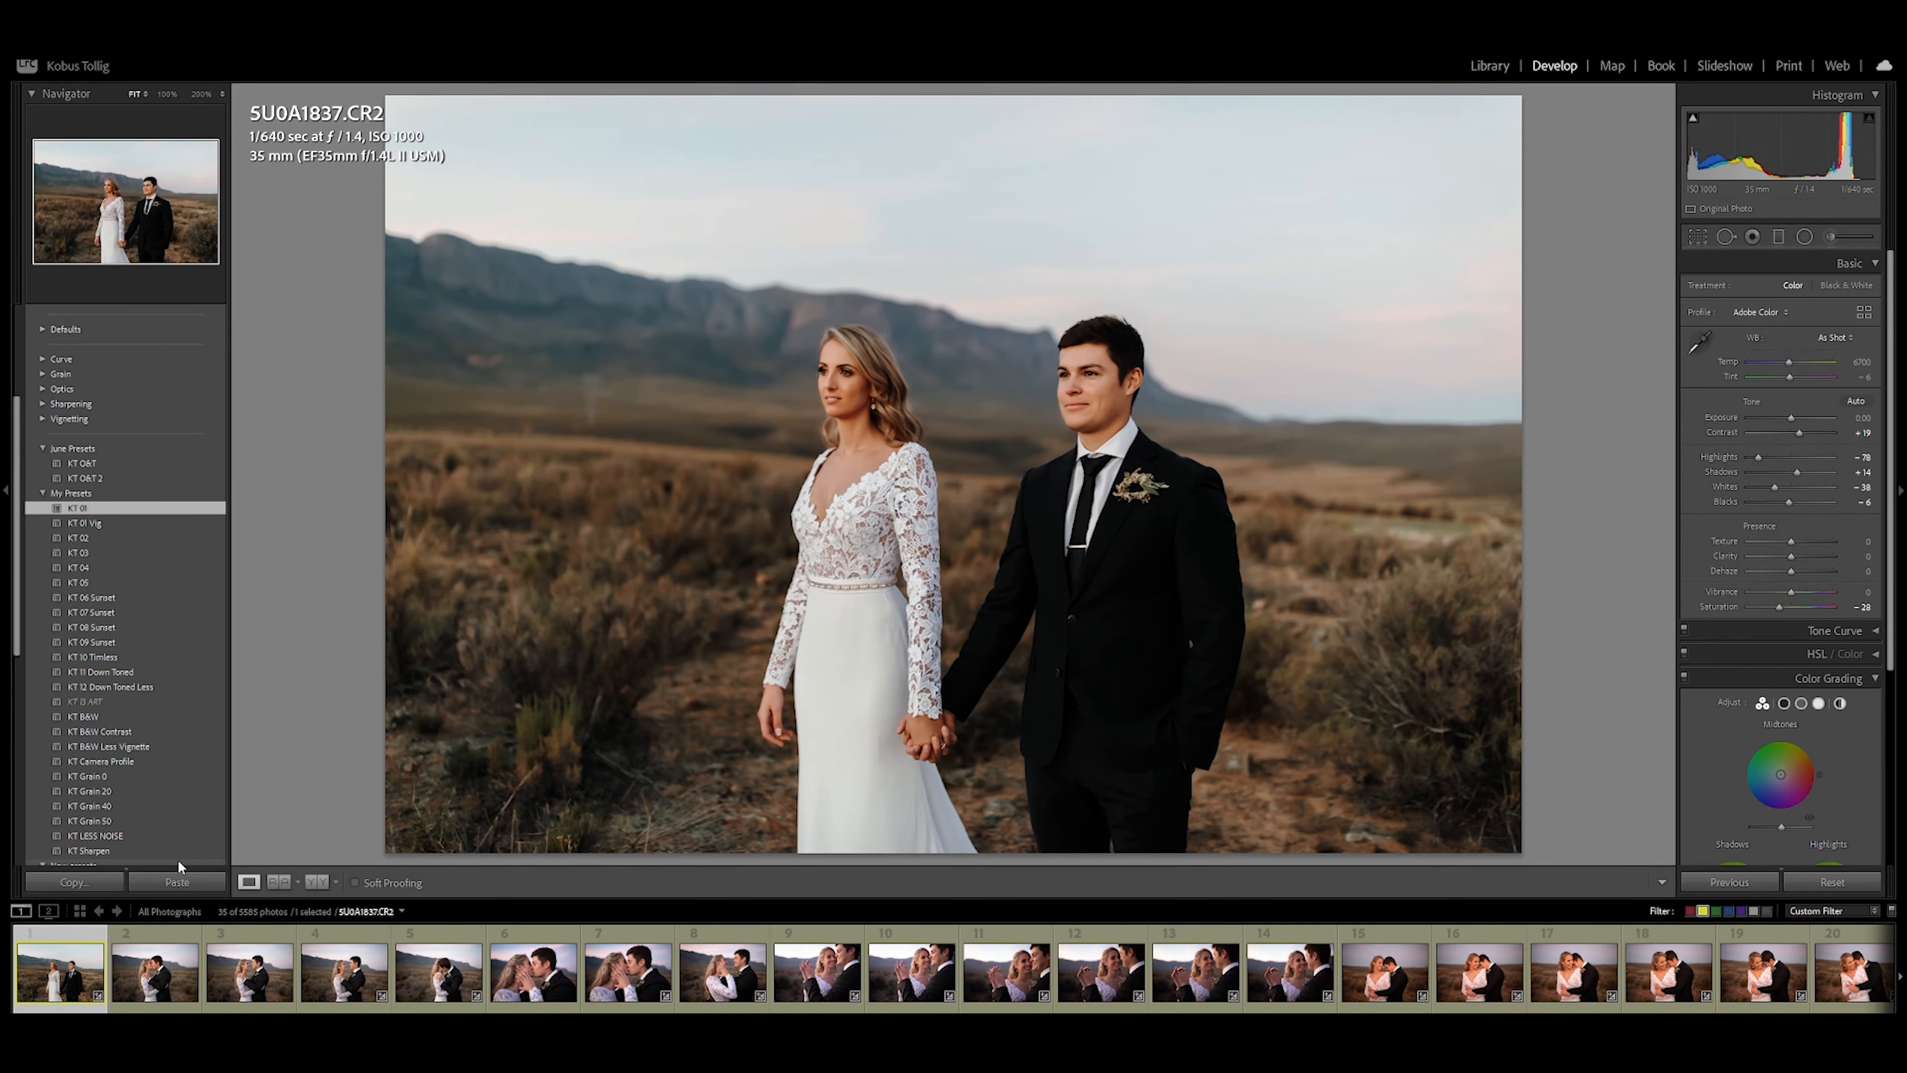
{"action": "key", "text": "ctrl+a"}
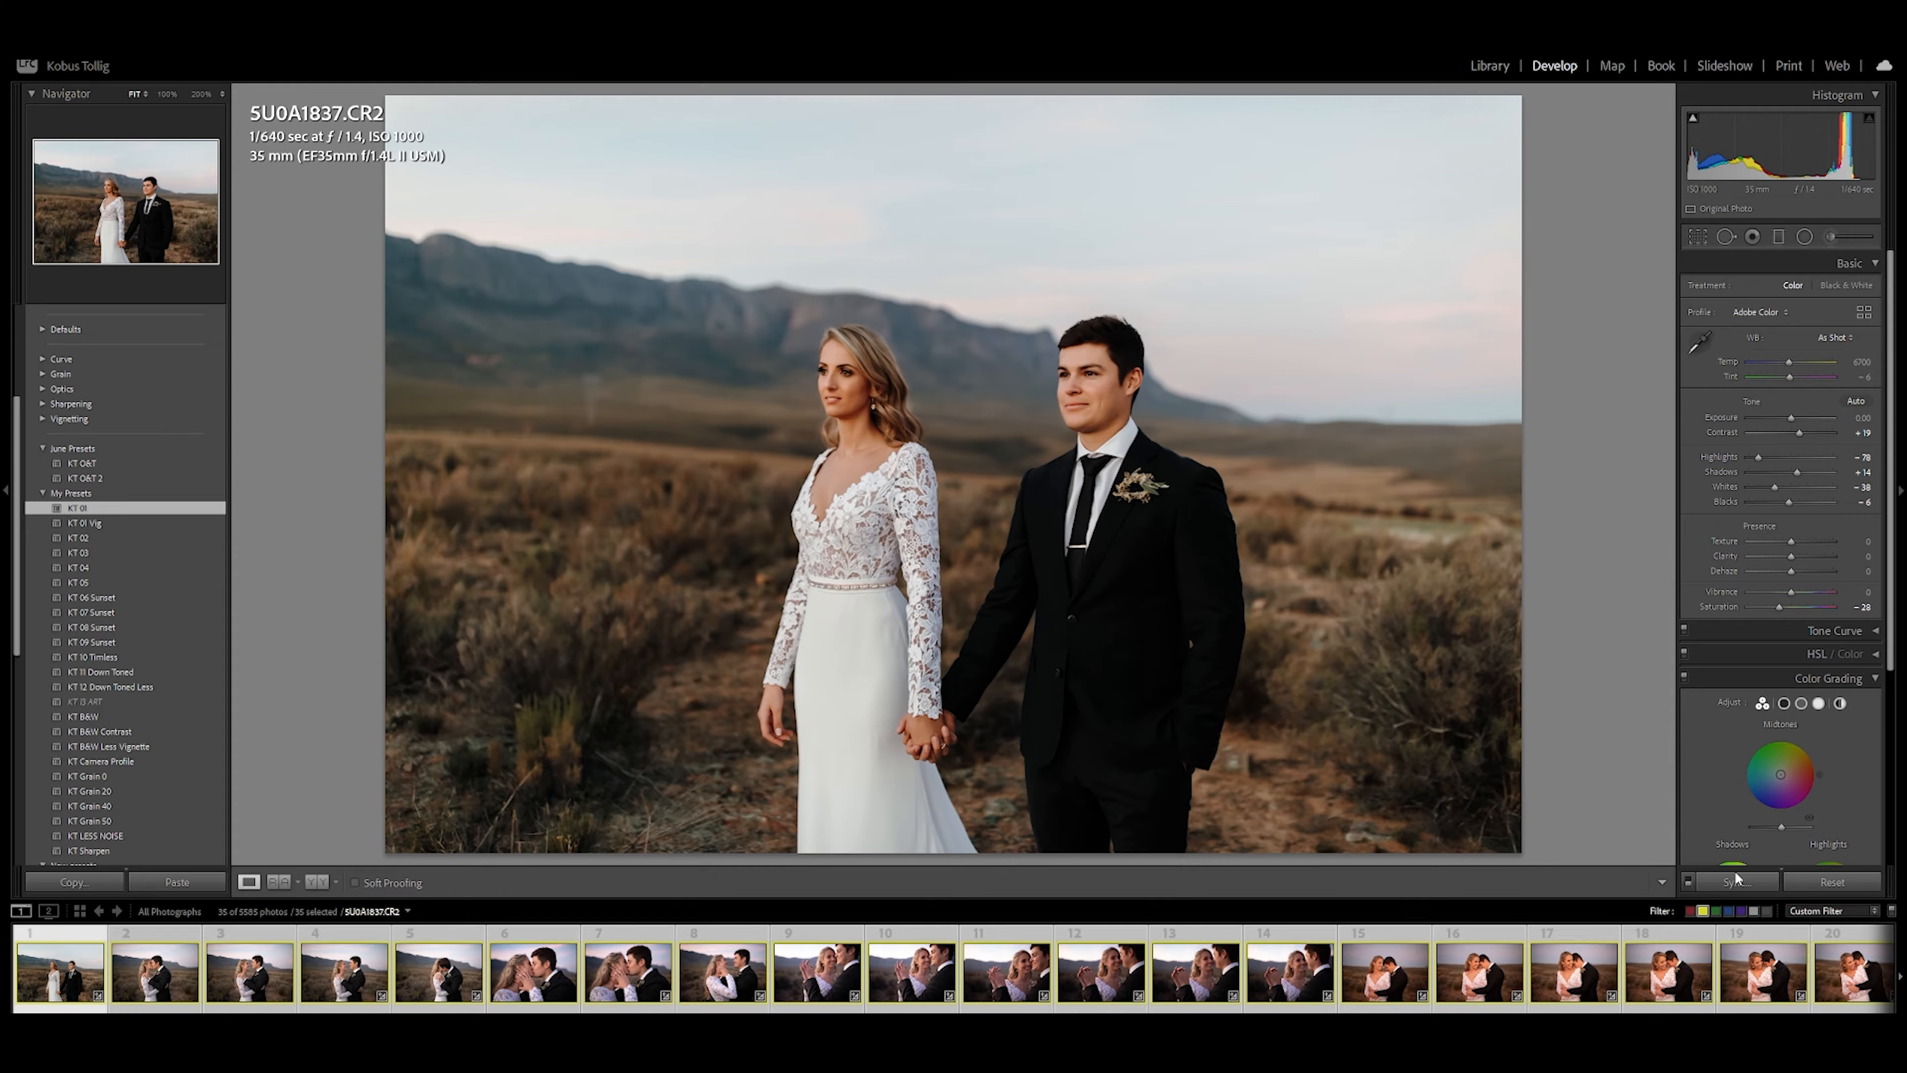
{"action": "left_click", "coordinate": [1736, 882]}
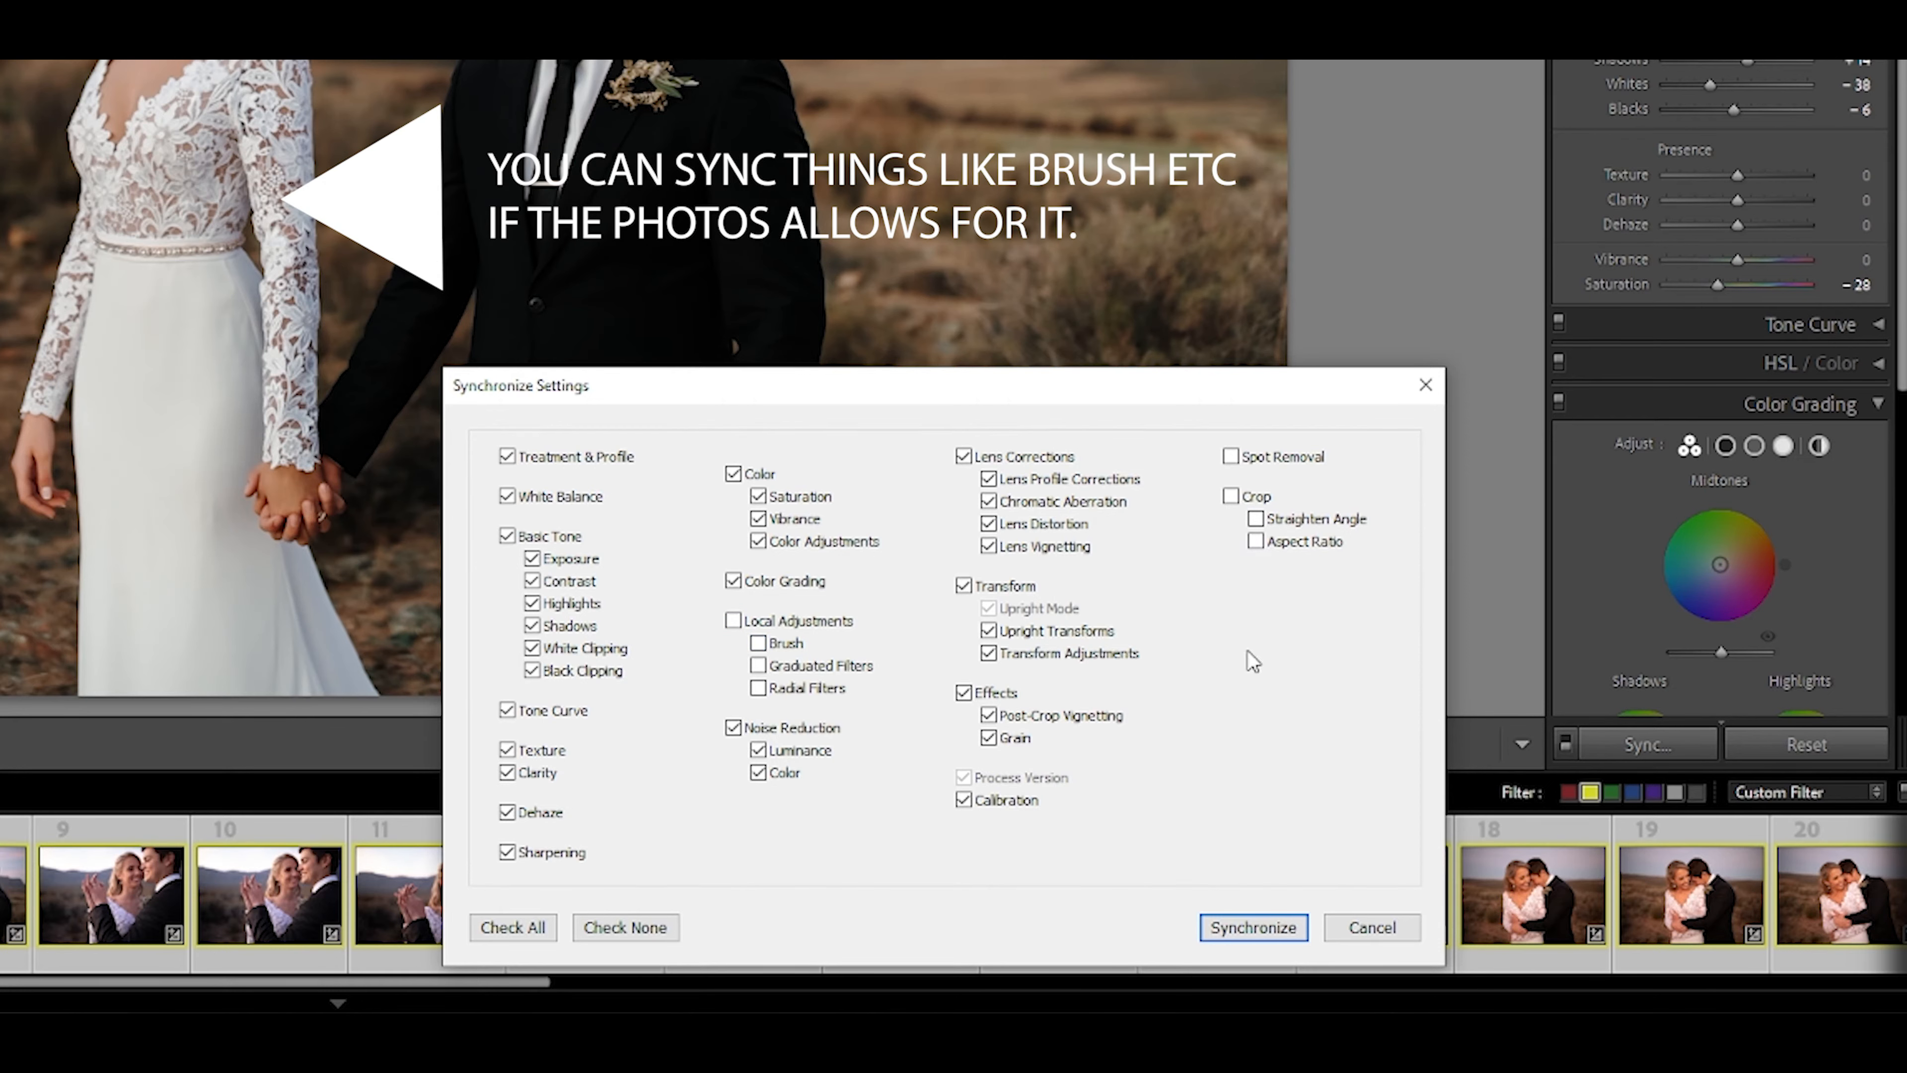
{"action": "left_click", "coordinate": [1267, 928]}
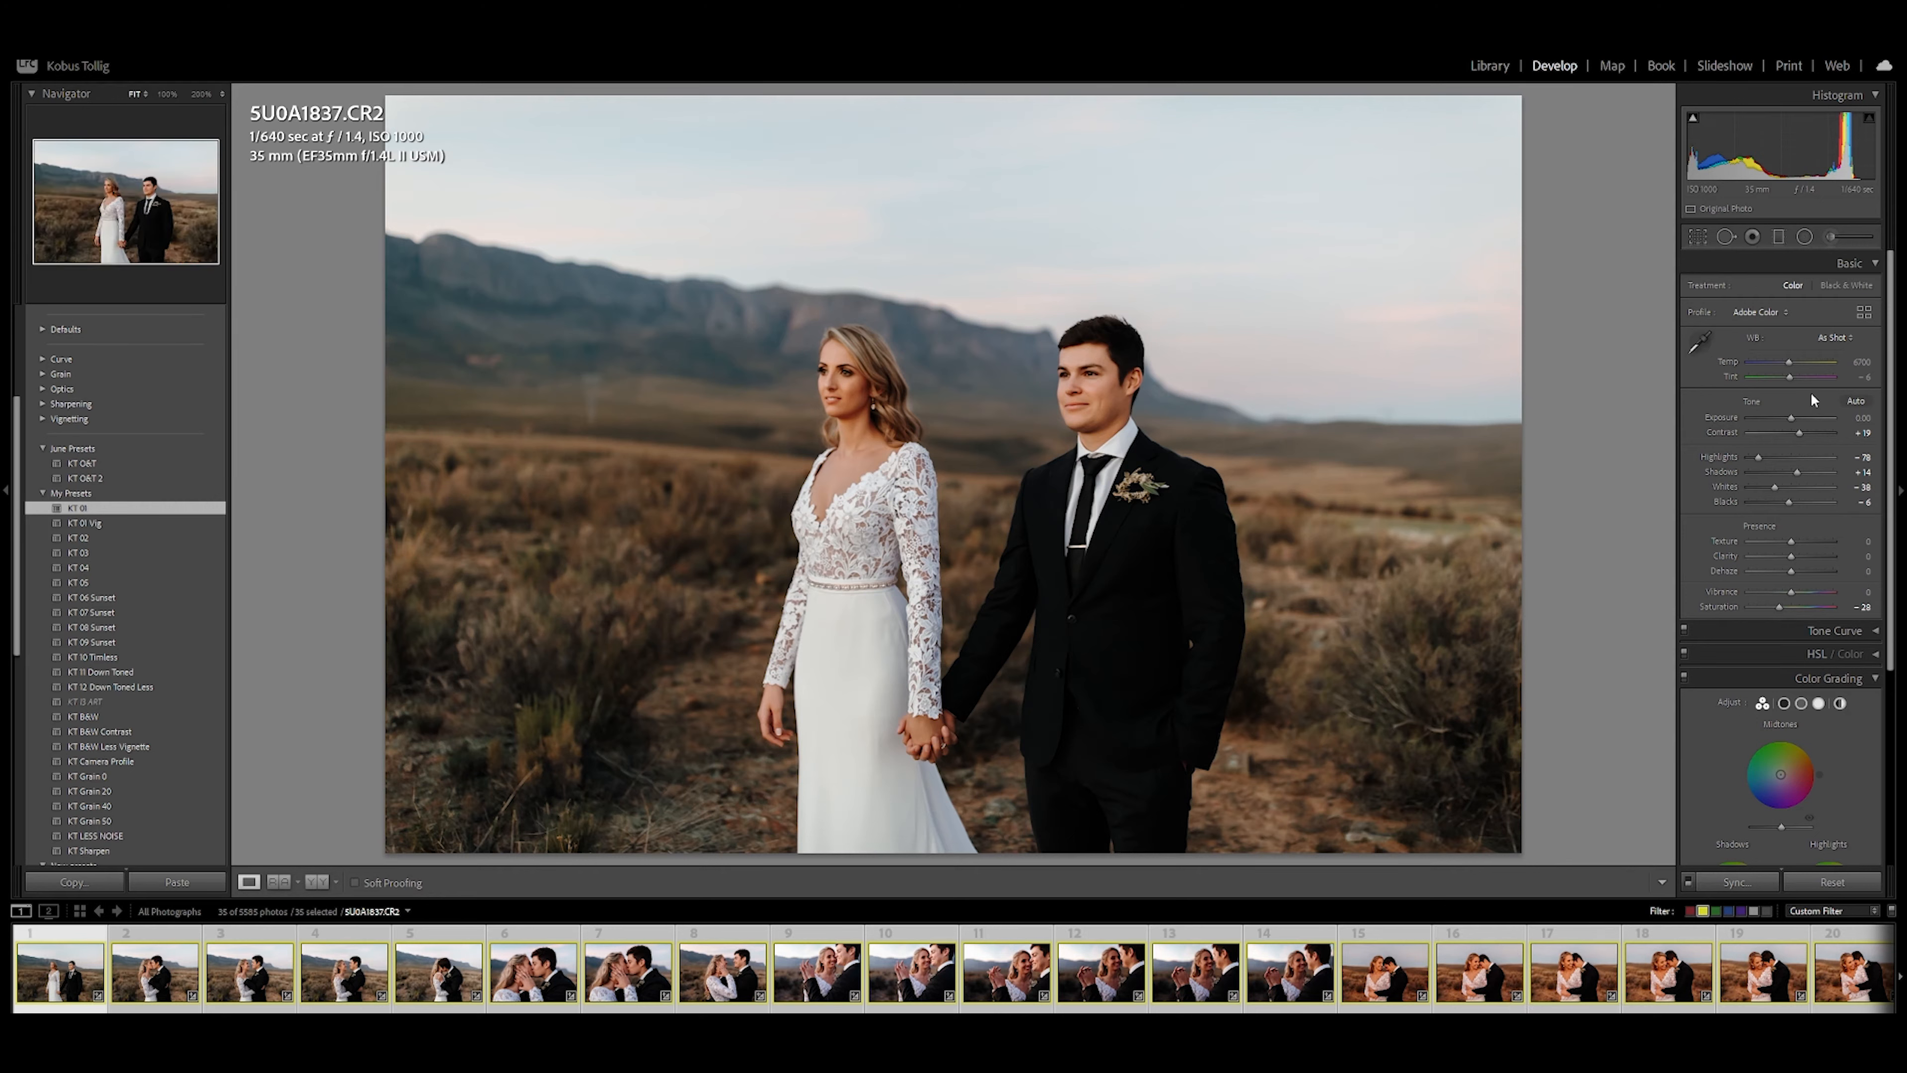
Set 5U0A1837's exposure to +0.18, temperature to 7526 and shadows to +26
{"action": "left_click_drag", "start_coordinate": [1789, 418], "coordinate": [1791, 418]}
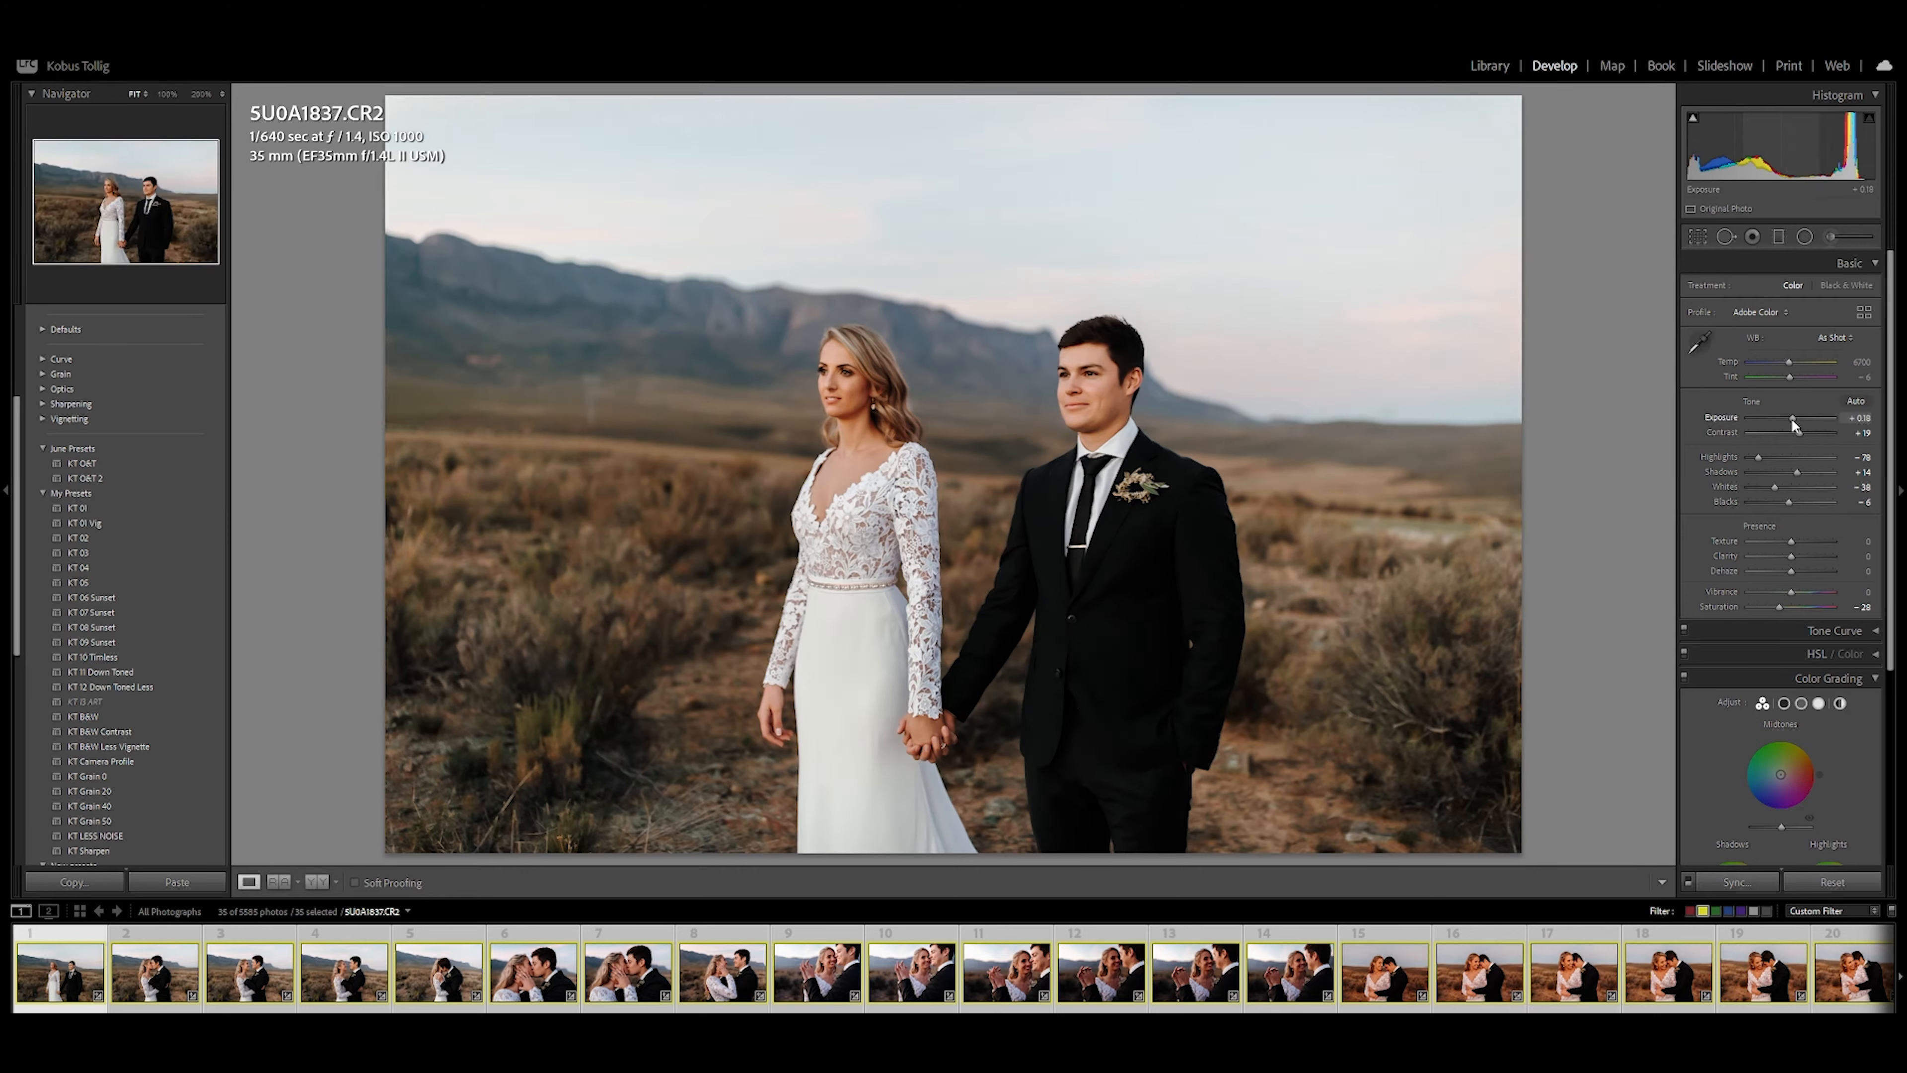
{"action": "left_click_drag", "start_coordinate": [1786, 364], "coordinate": [1794, 363]}
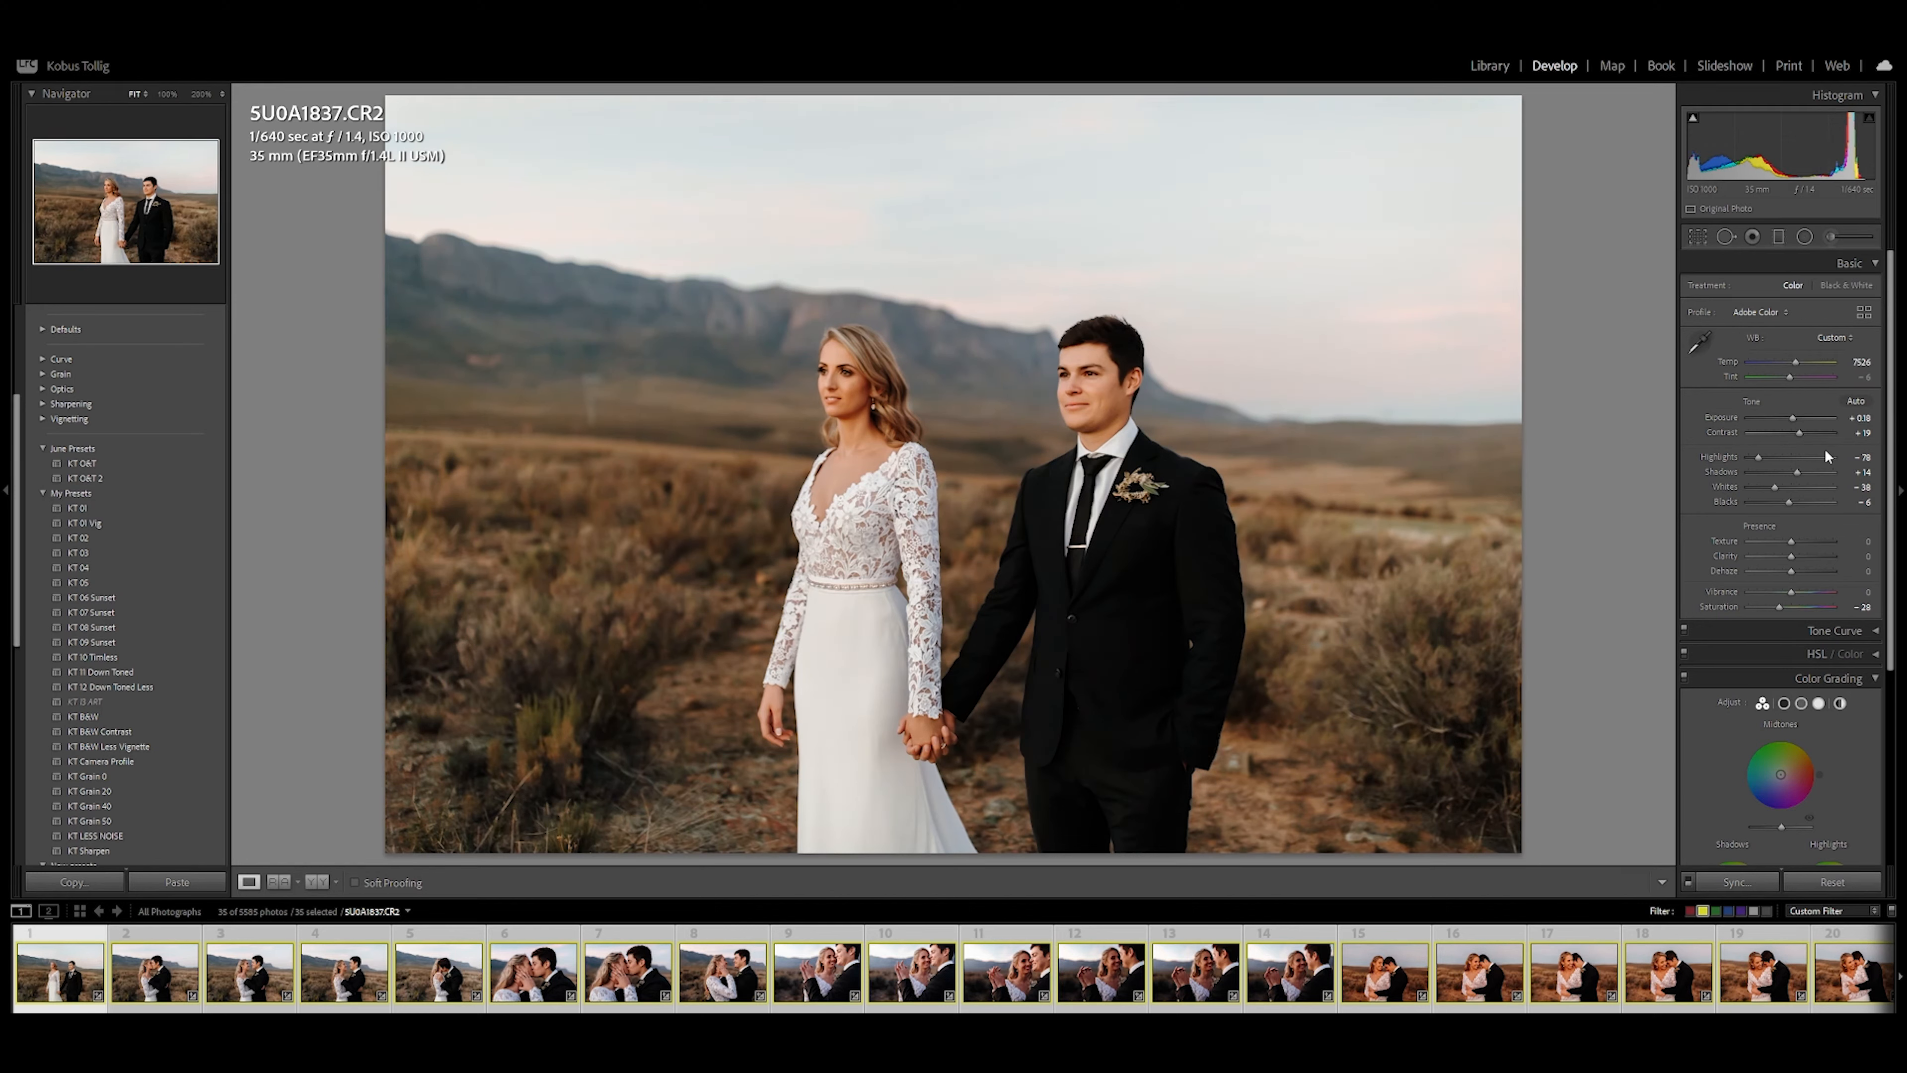
{"action": "scroll", "coordinate": [1832, 445], "scroll_direction": "down", "scroll_amount": 2}
{"action": "left_click_drag", "start_coordinate": [1798, 407], "coordinate": [1806, 411]}
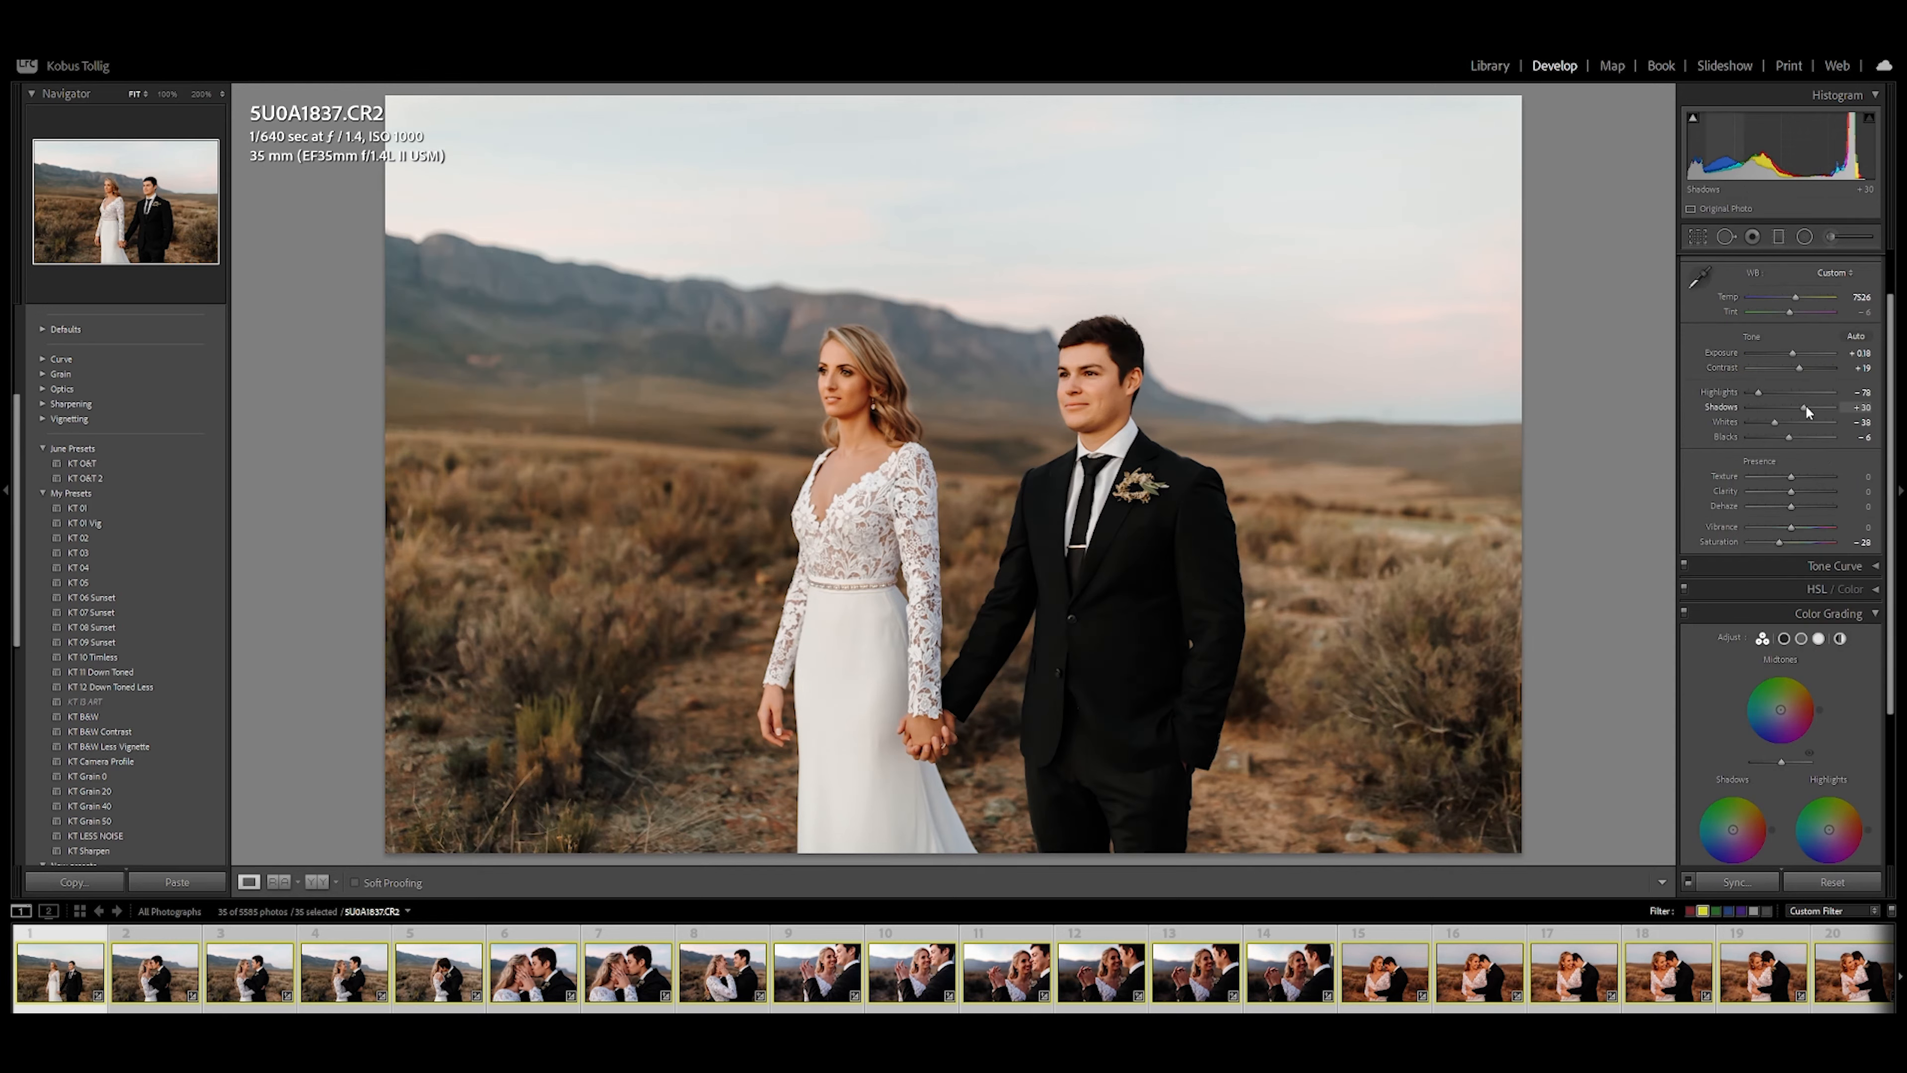
Collapse the colour grading controls and lower 5U0A1837's orange saturation to -10 in the HSL adjustments
{"action": "scroll", "coordinate": [1769, 532], "scroll_direction": "down", "scroll_amount": 4}
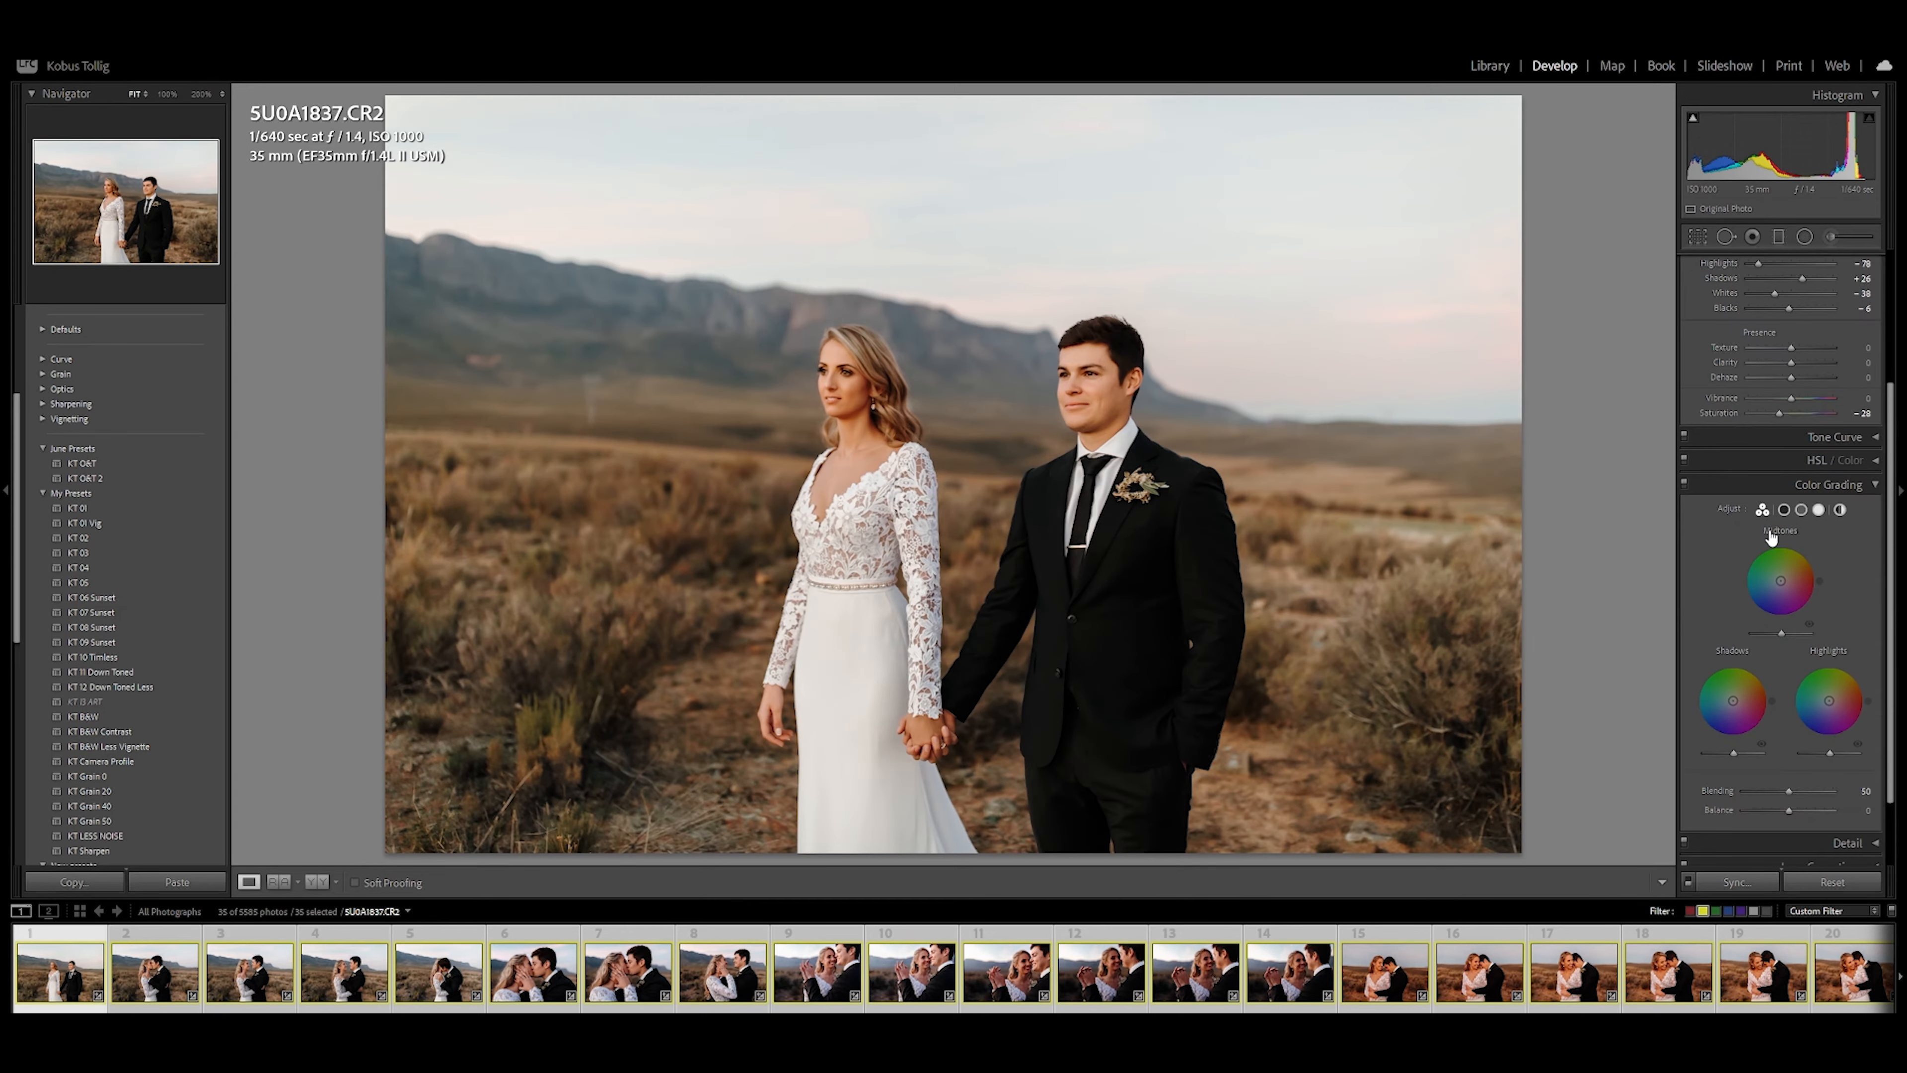
{"action": "scroll", "coordinate": [1771, 537], "scroll_direction": "up", "scroll_amount": 2}
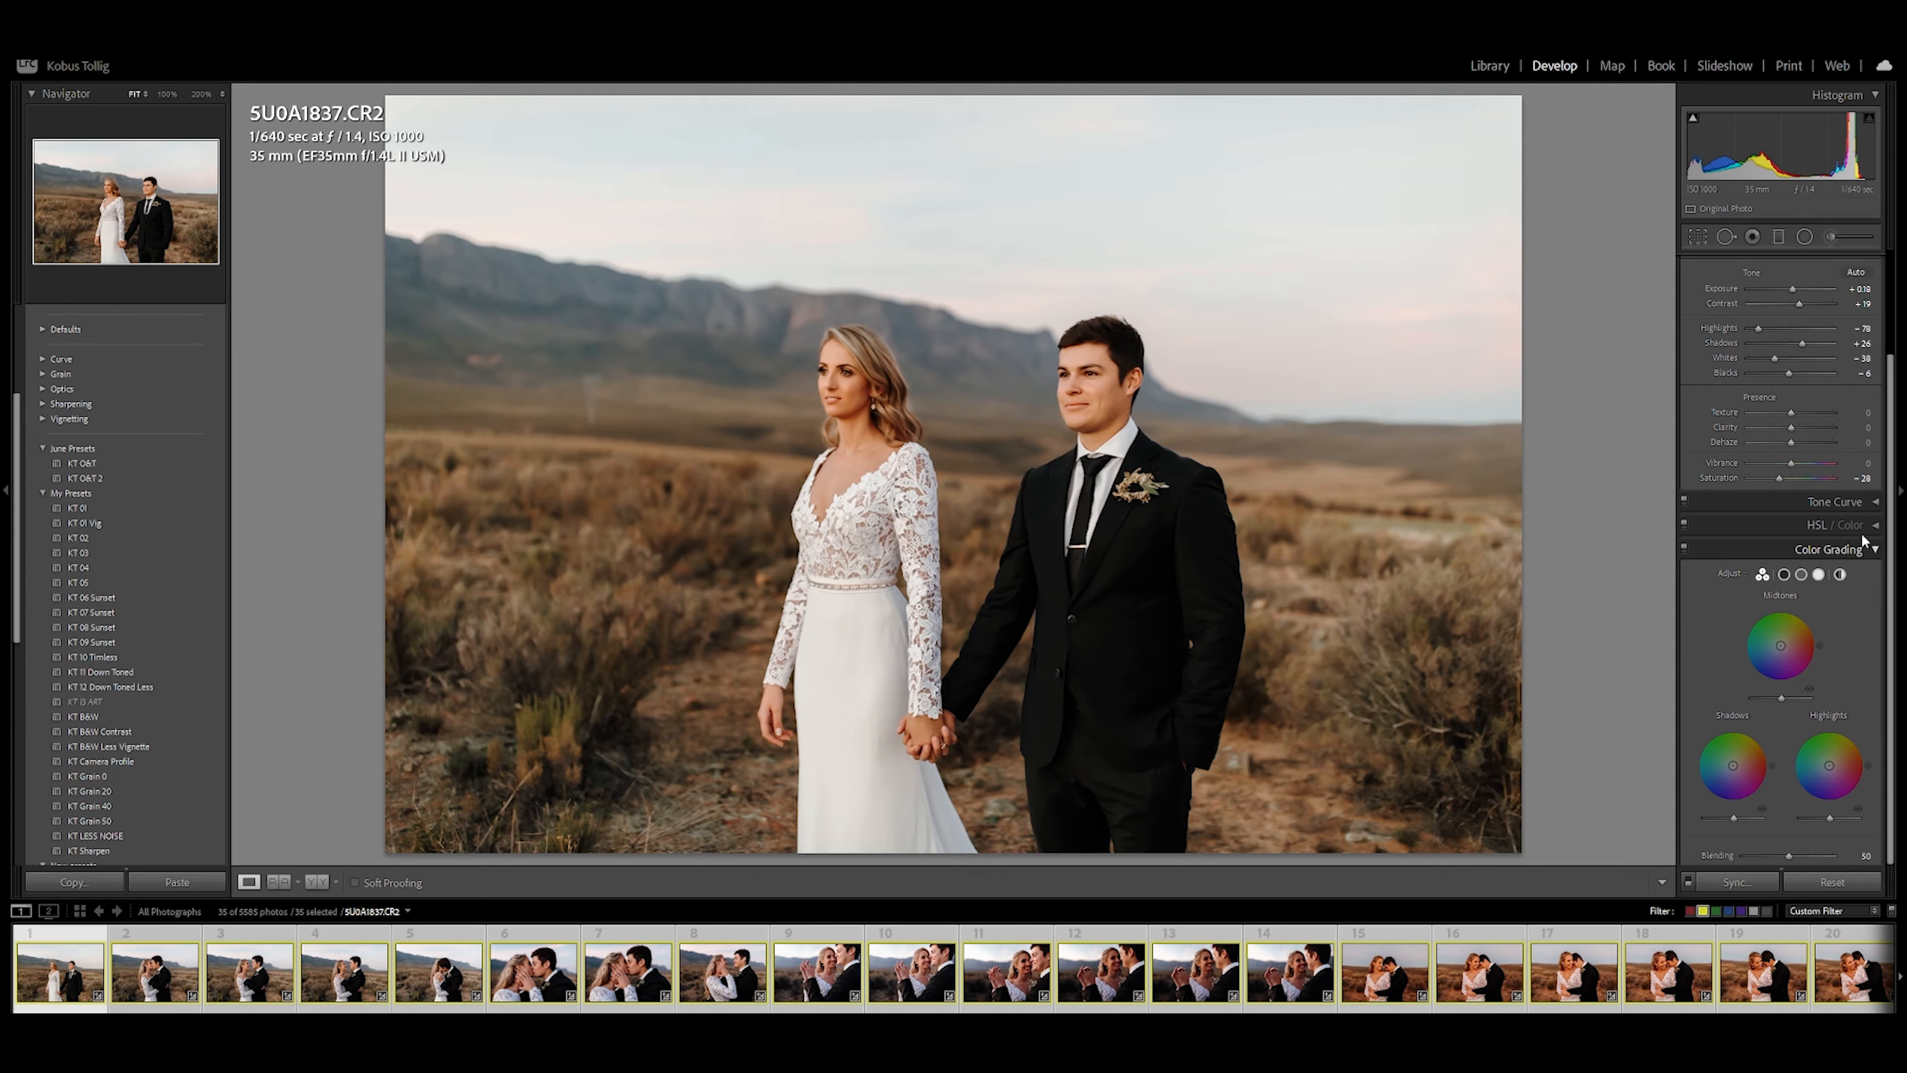
{"action": "left_click", "coordinate": [1860, 548]}
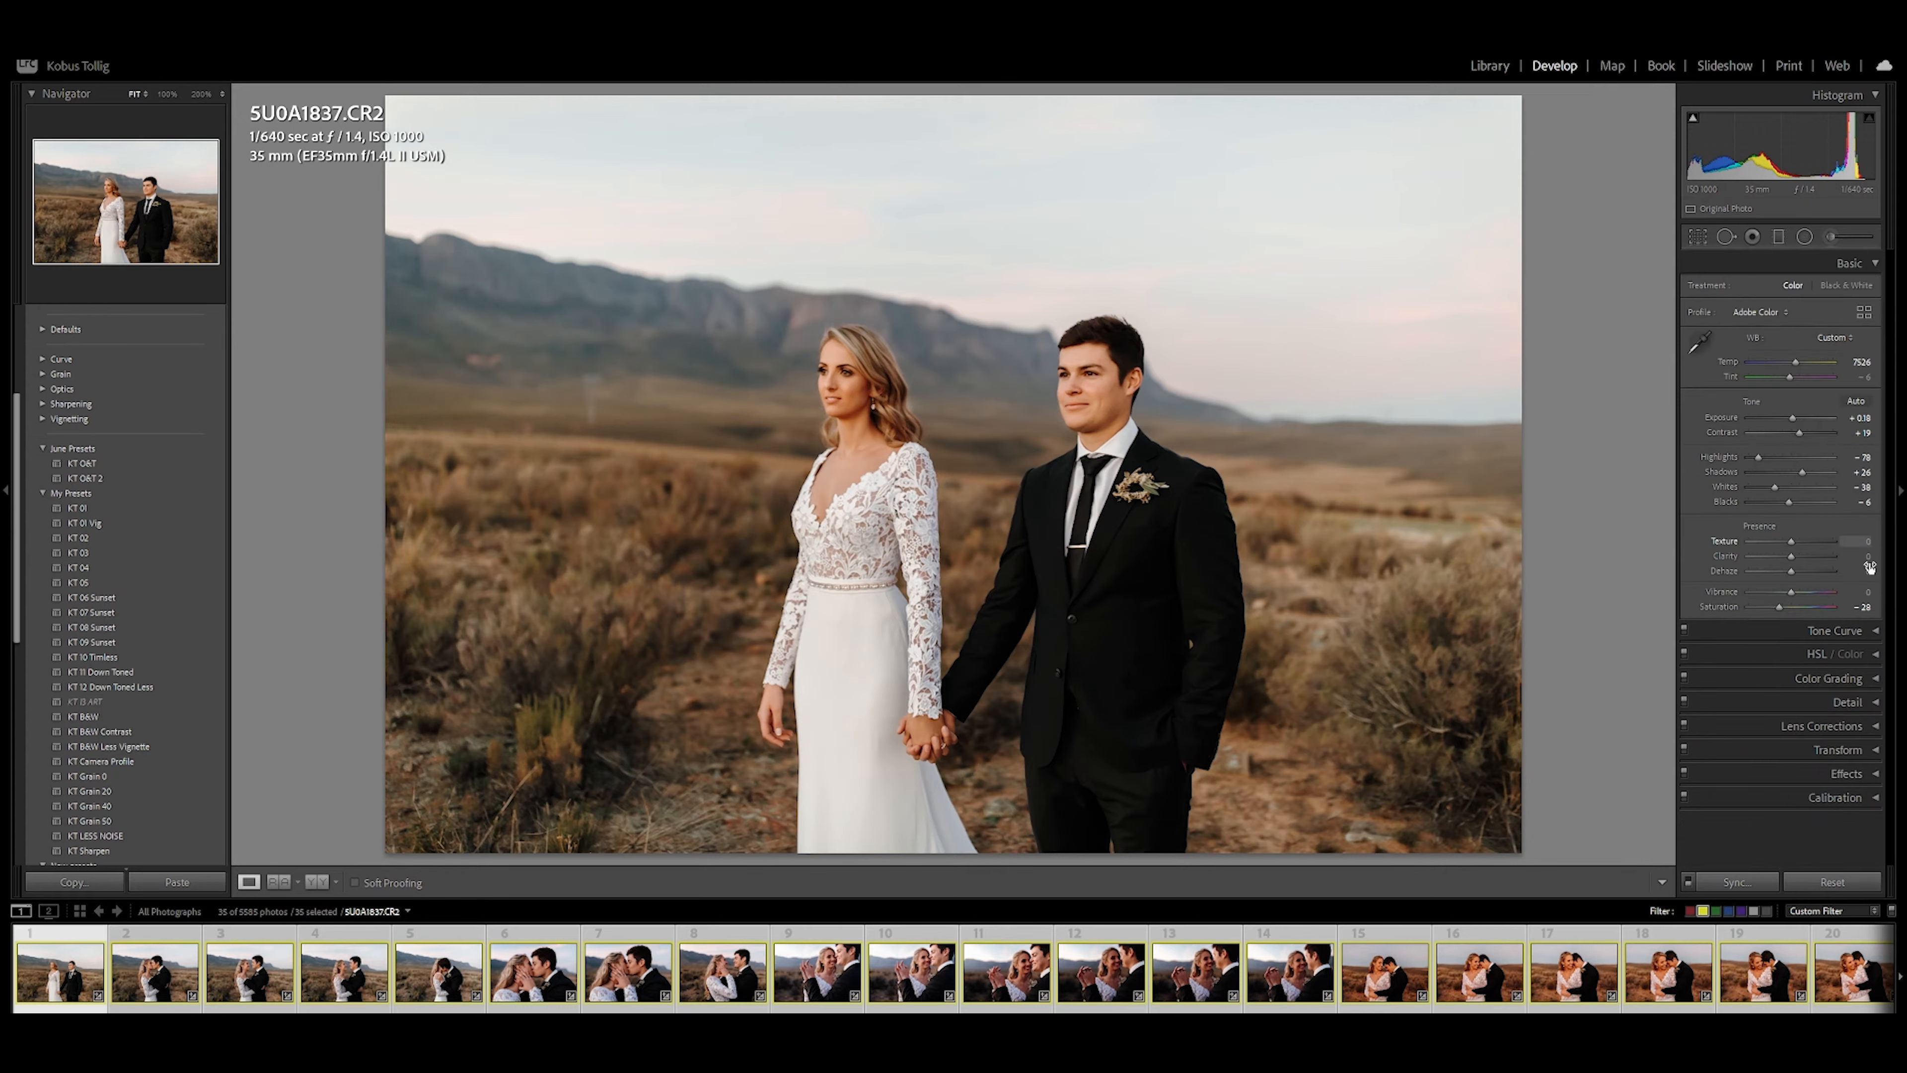
{"action": "left_click", "coordinate": [1863, 654]}
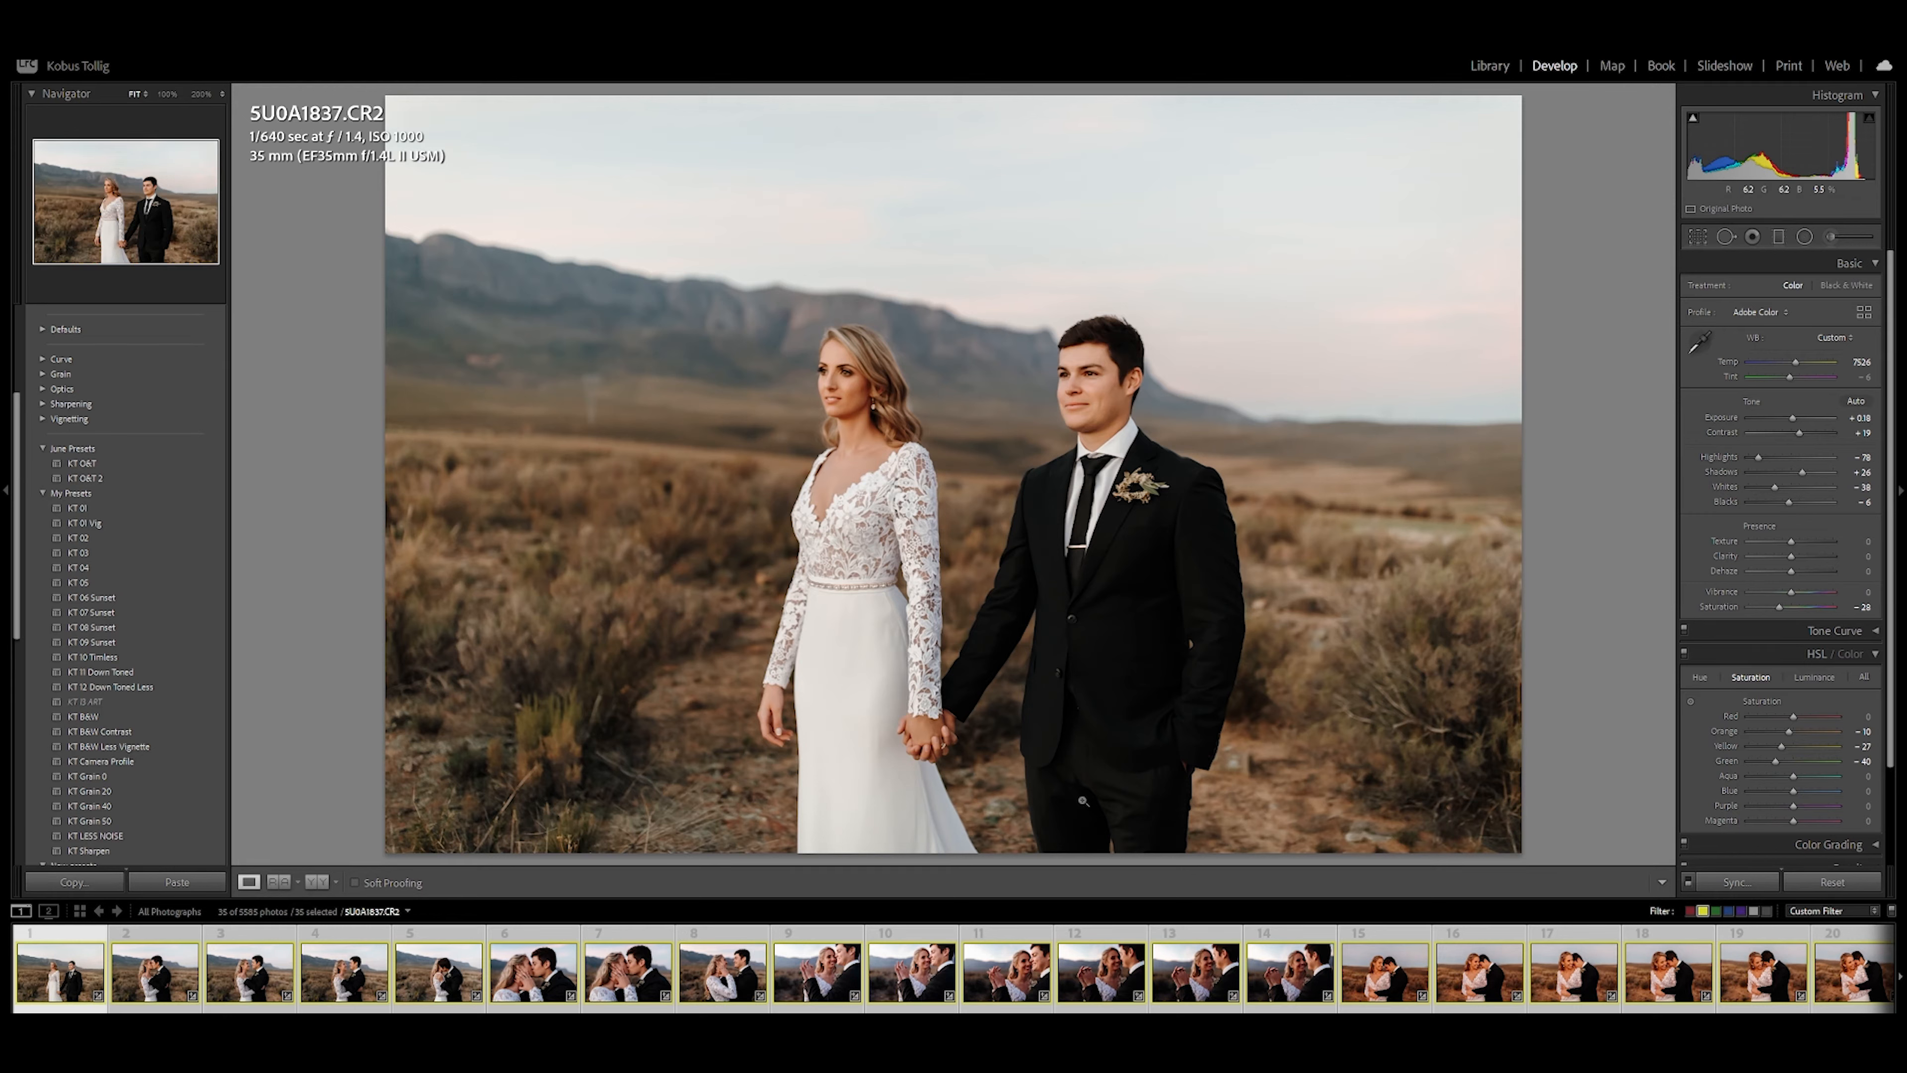
Synchronize 5U0A1837's settings across the first 14 photos only, and give 5U0A1837 the blue label
{"action": "left_click", "coordinate": [1318, 1001], "text": "shift"}
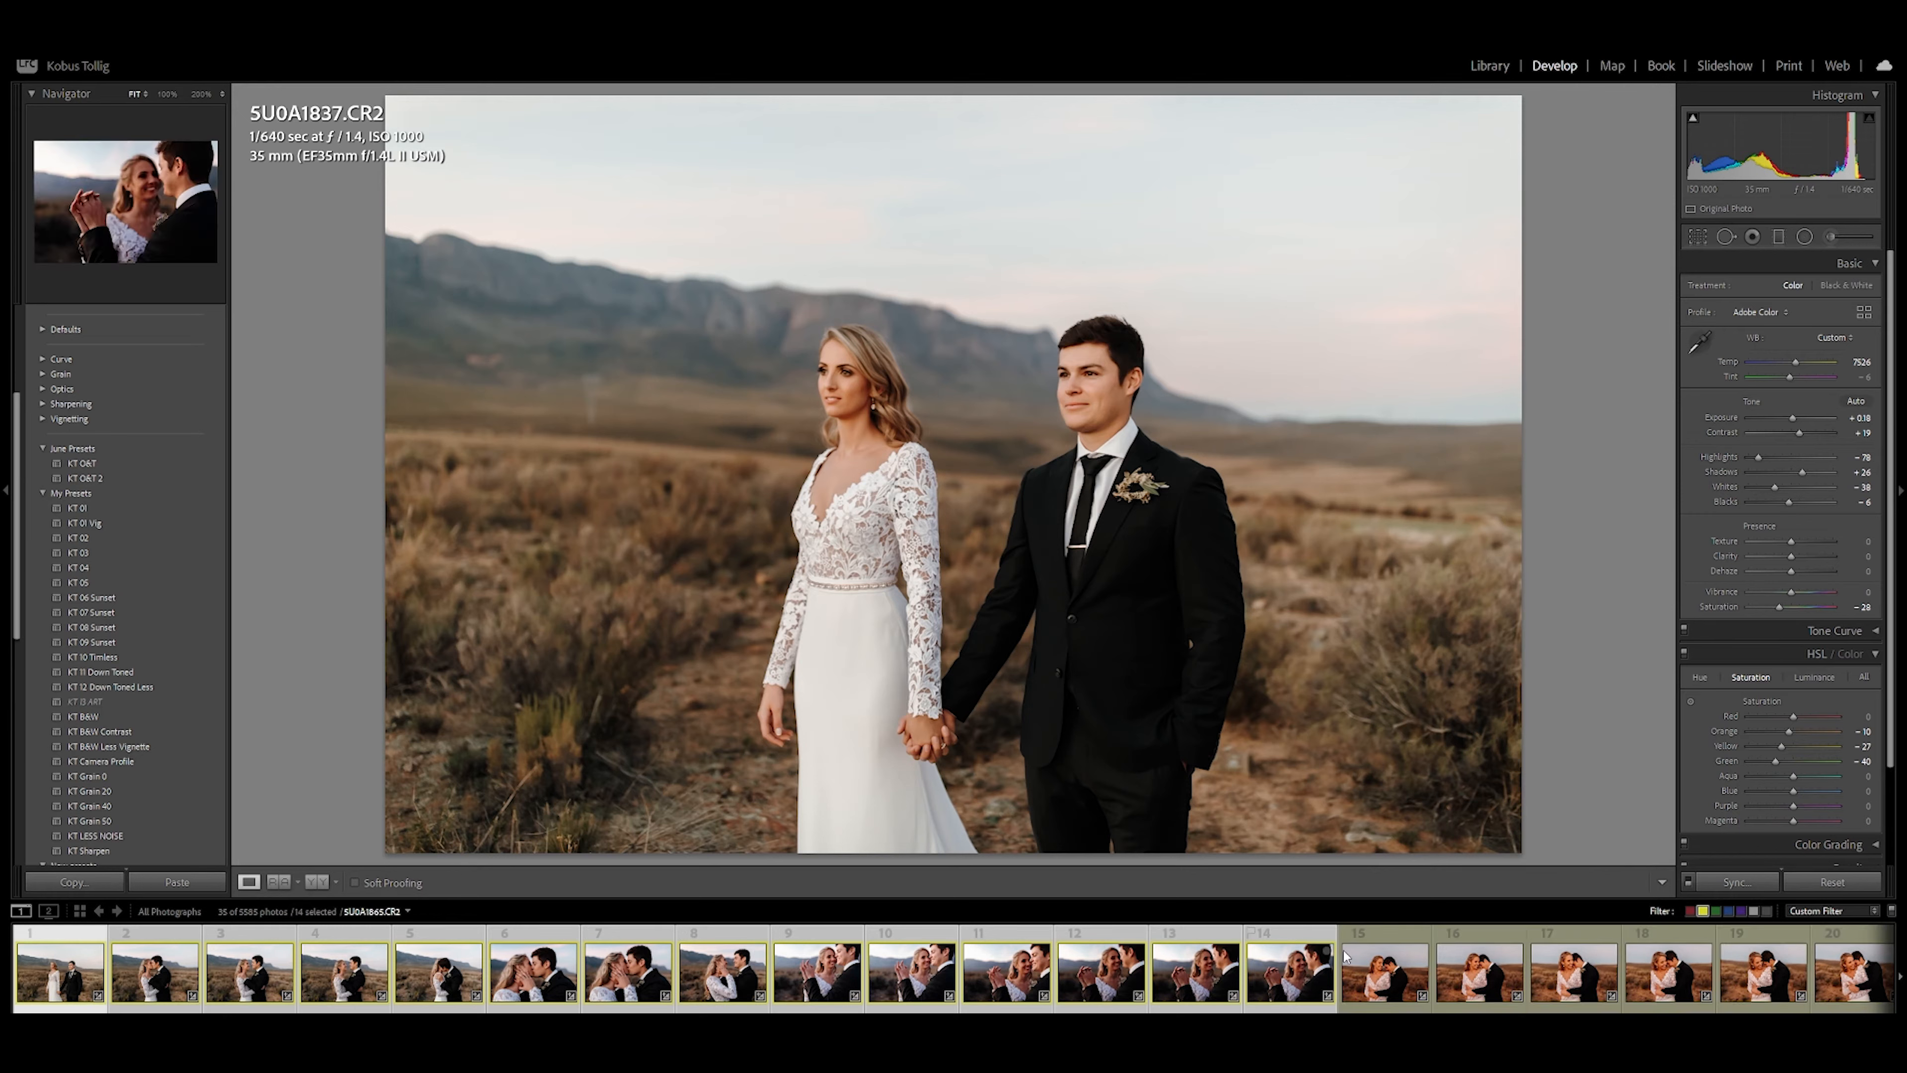
{"action": "left_click", "coordinate": [1737, 882]}
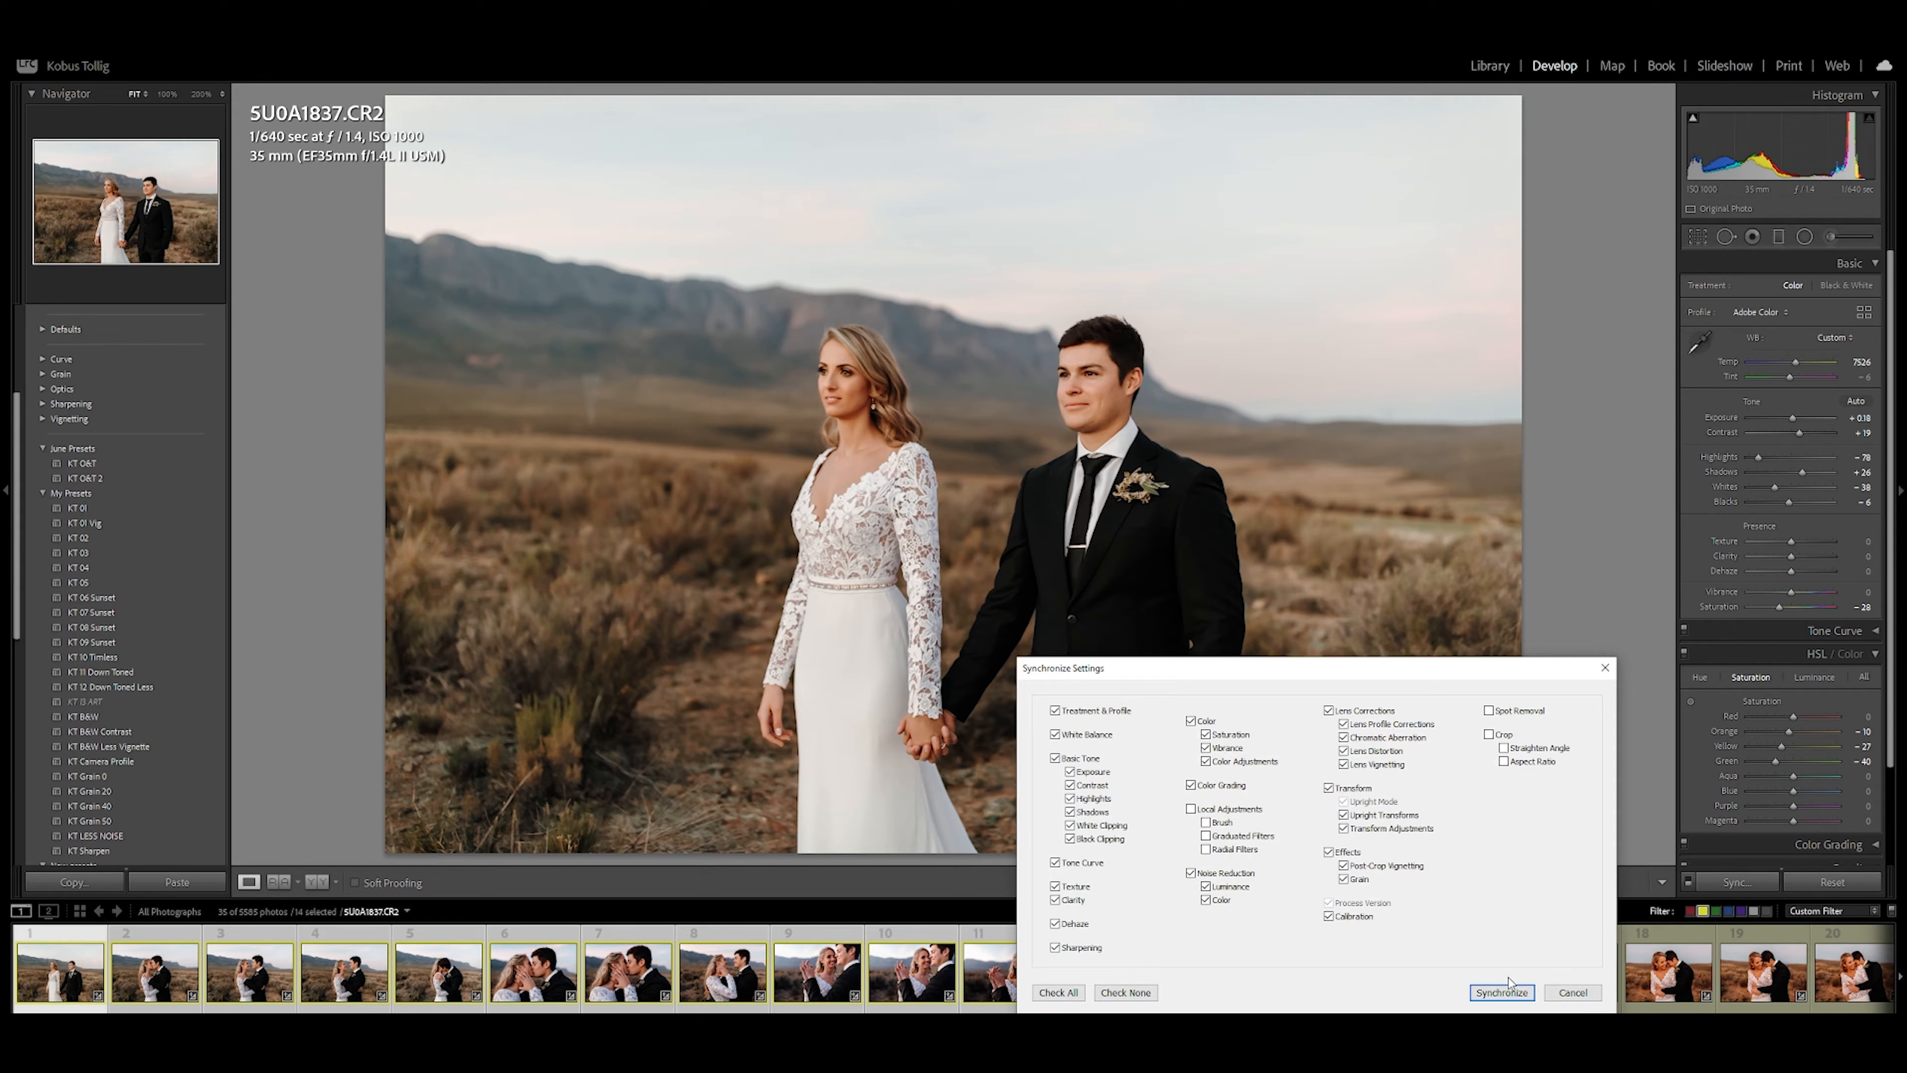
{"action": "left_click", "coordinate": [1502, 992]}
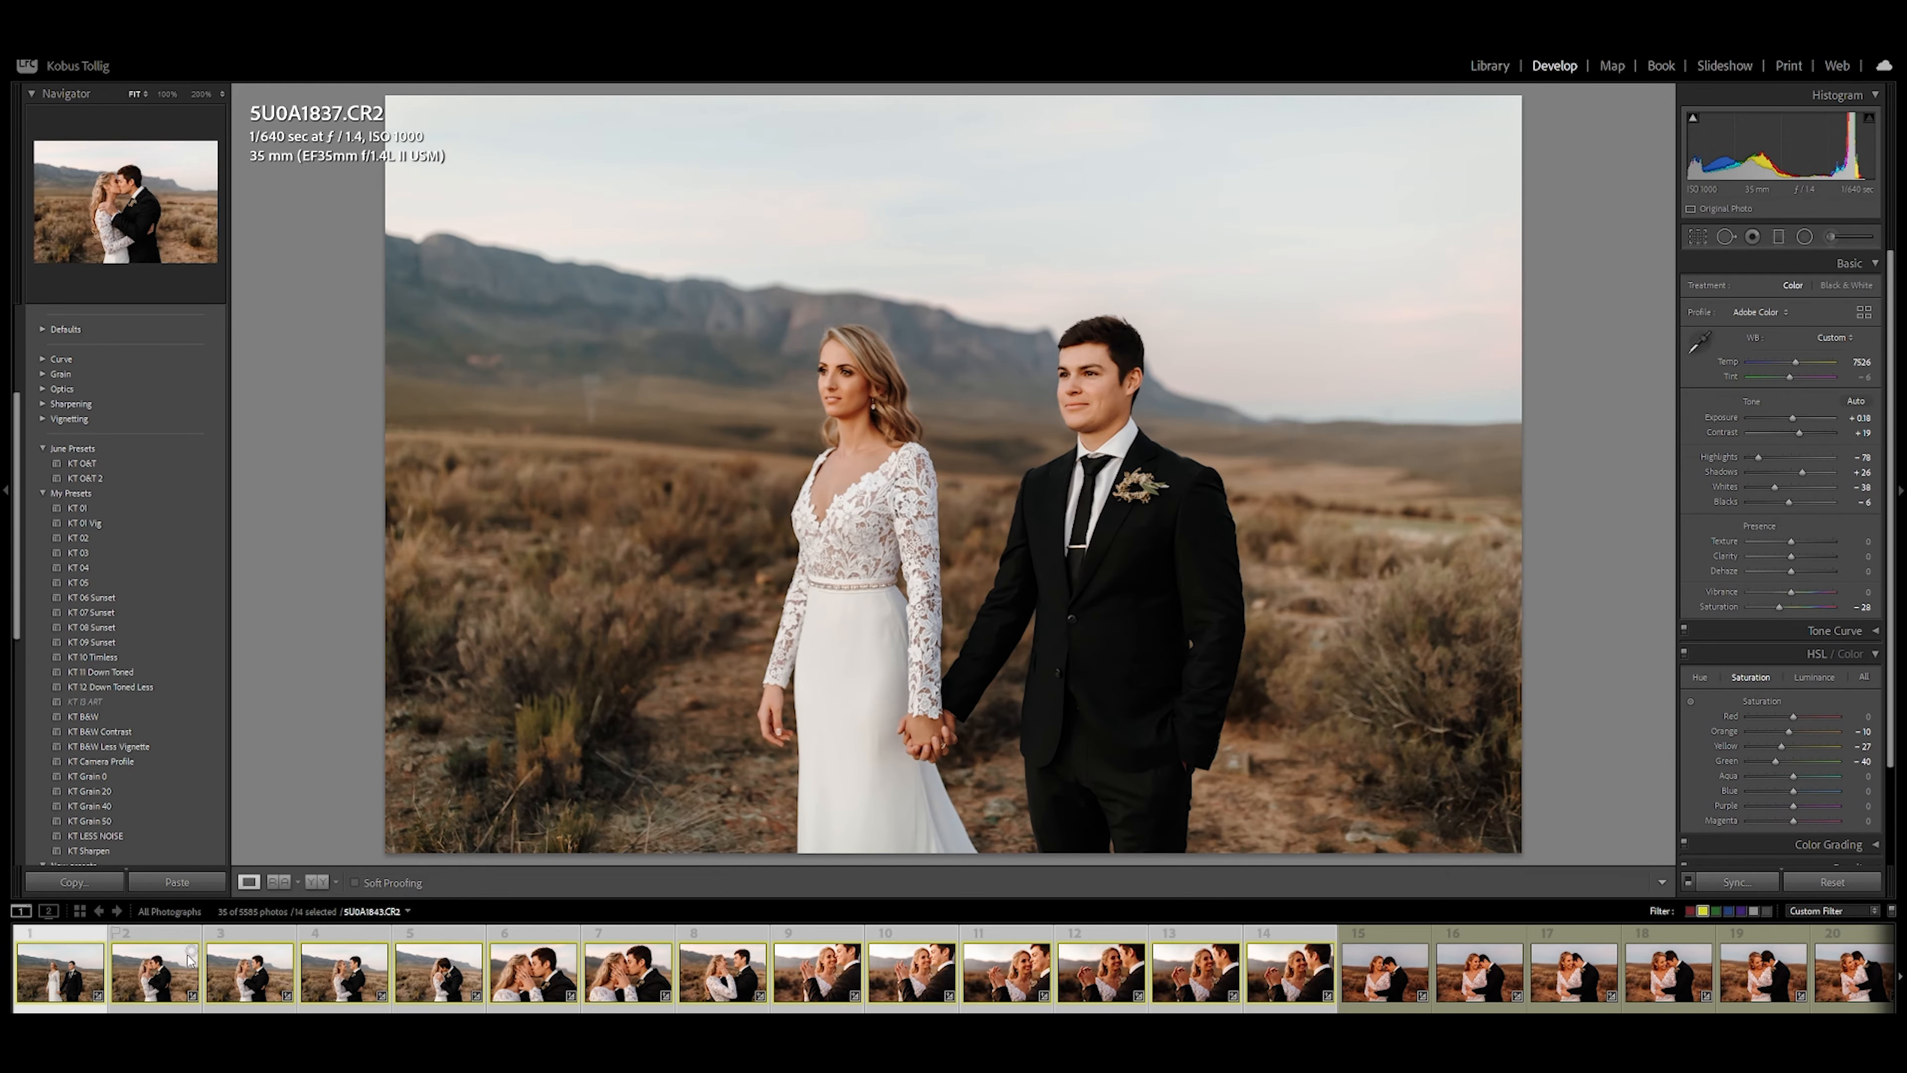
{"action": "key", "text": "9"}
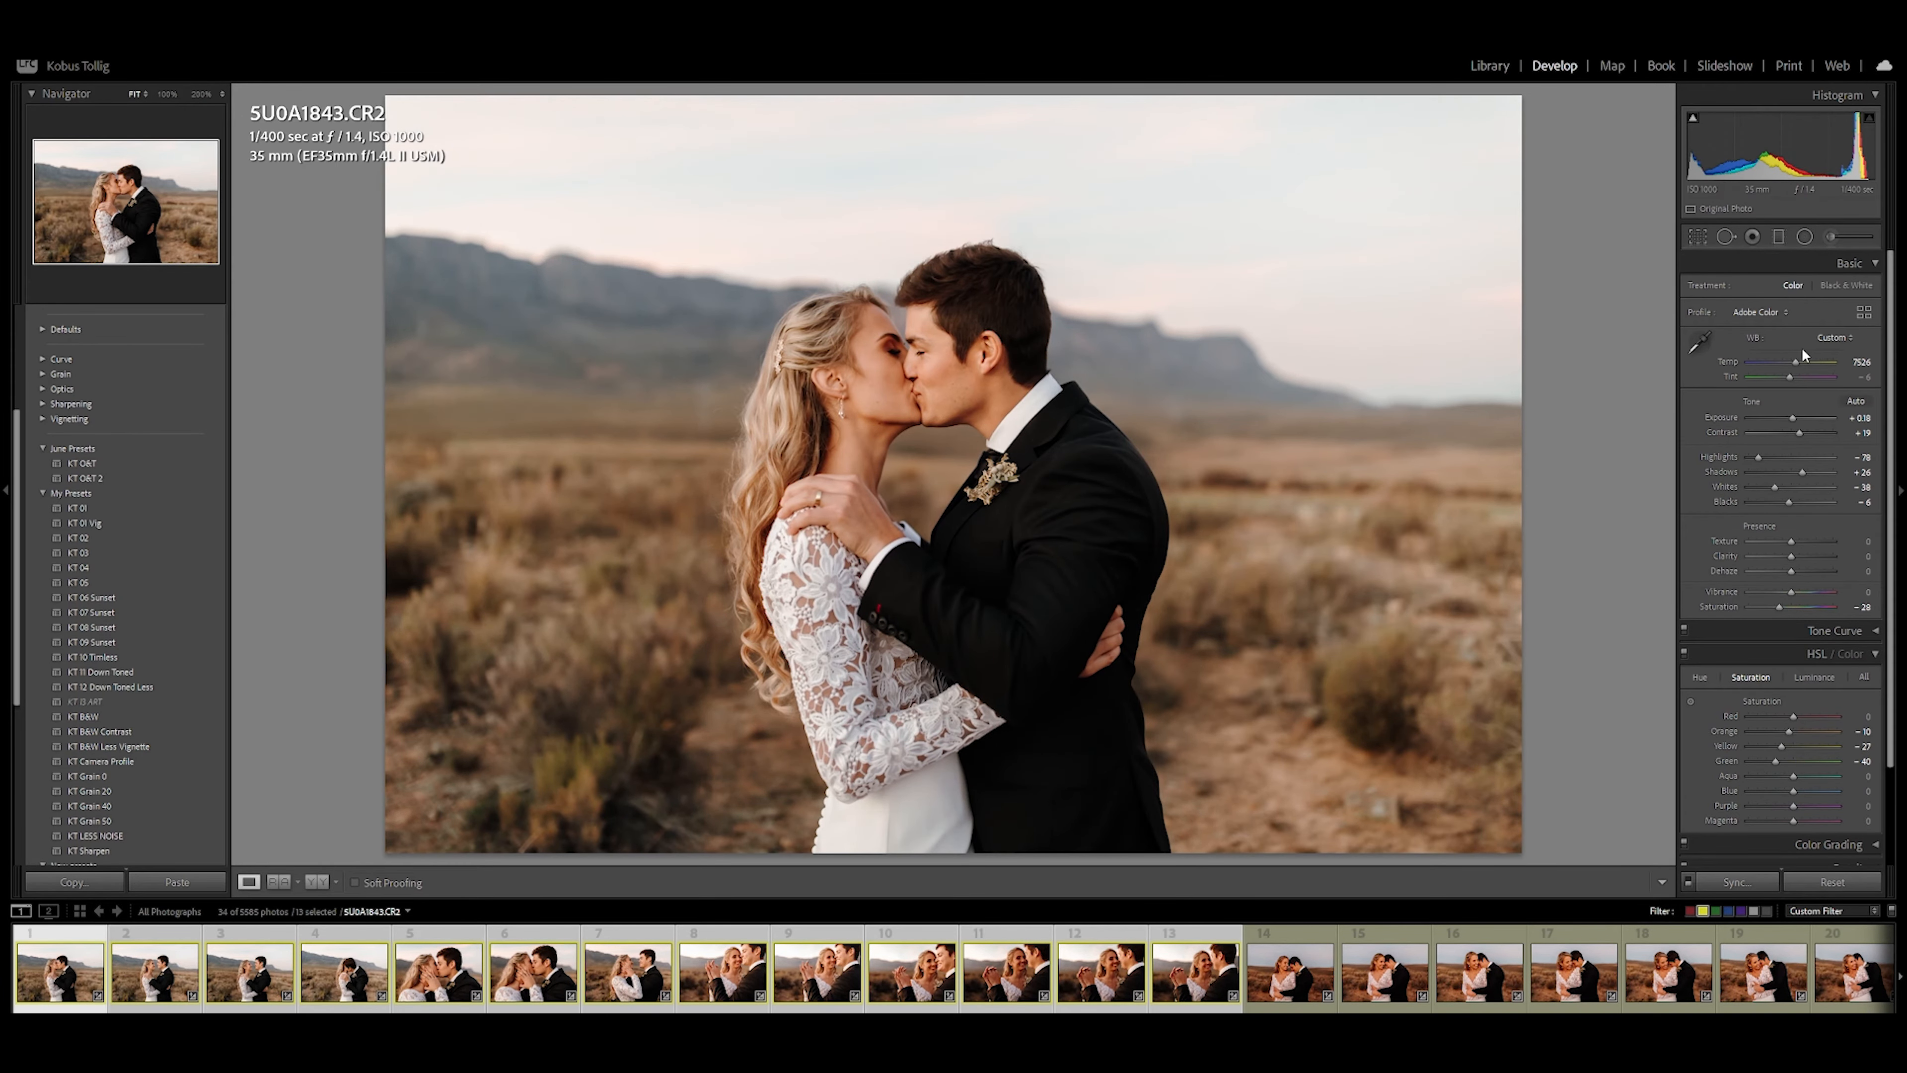
Set 5U0A1843's temperature to 7175 and tint to -13, and synchronize its settings with the selected photos
{"action": "left_click_drag", "start_coordinate": [1797, 359], "coordinate": [1794, 359]}
{"action": "left_click", "coordinate": [1737, 882]}
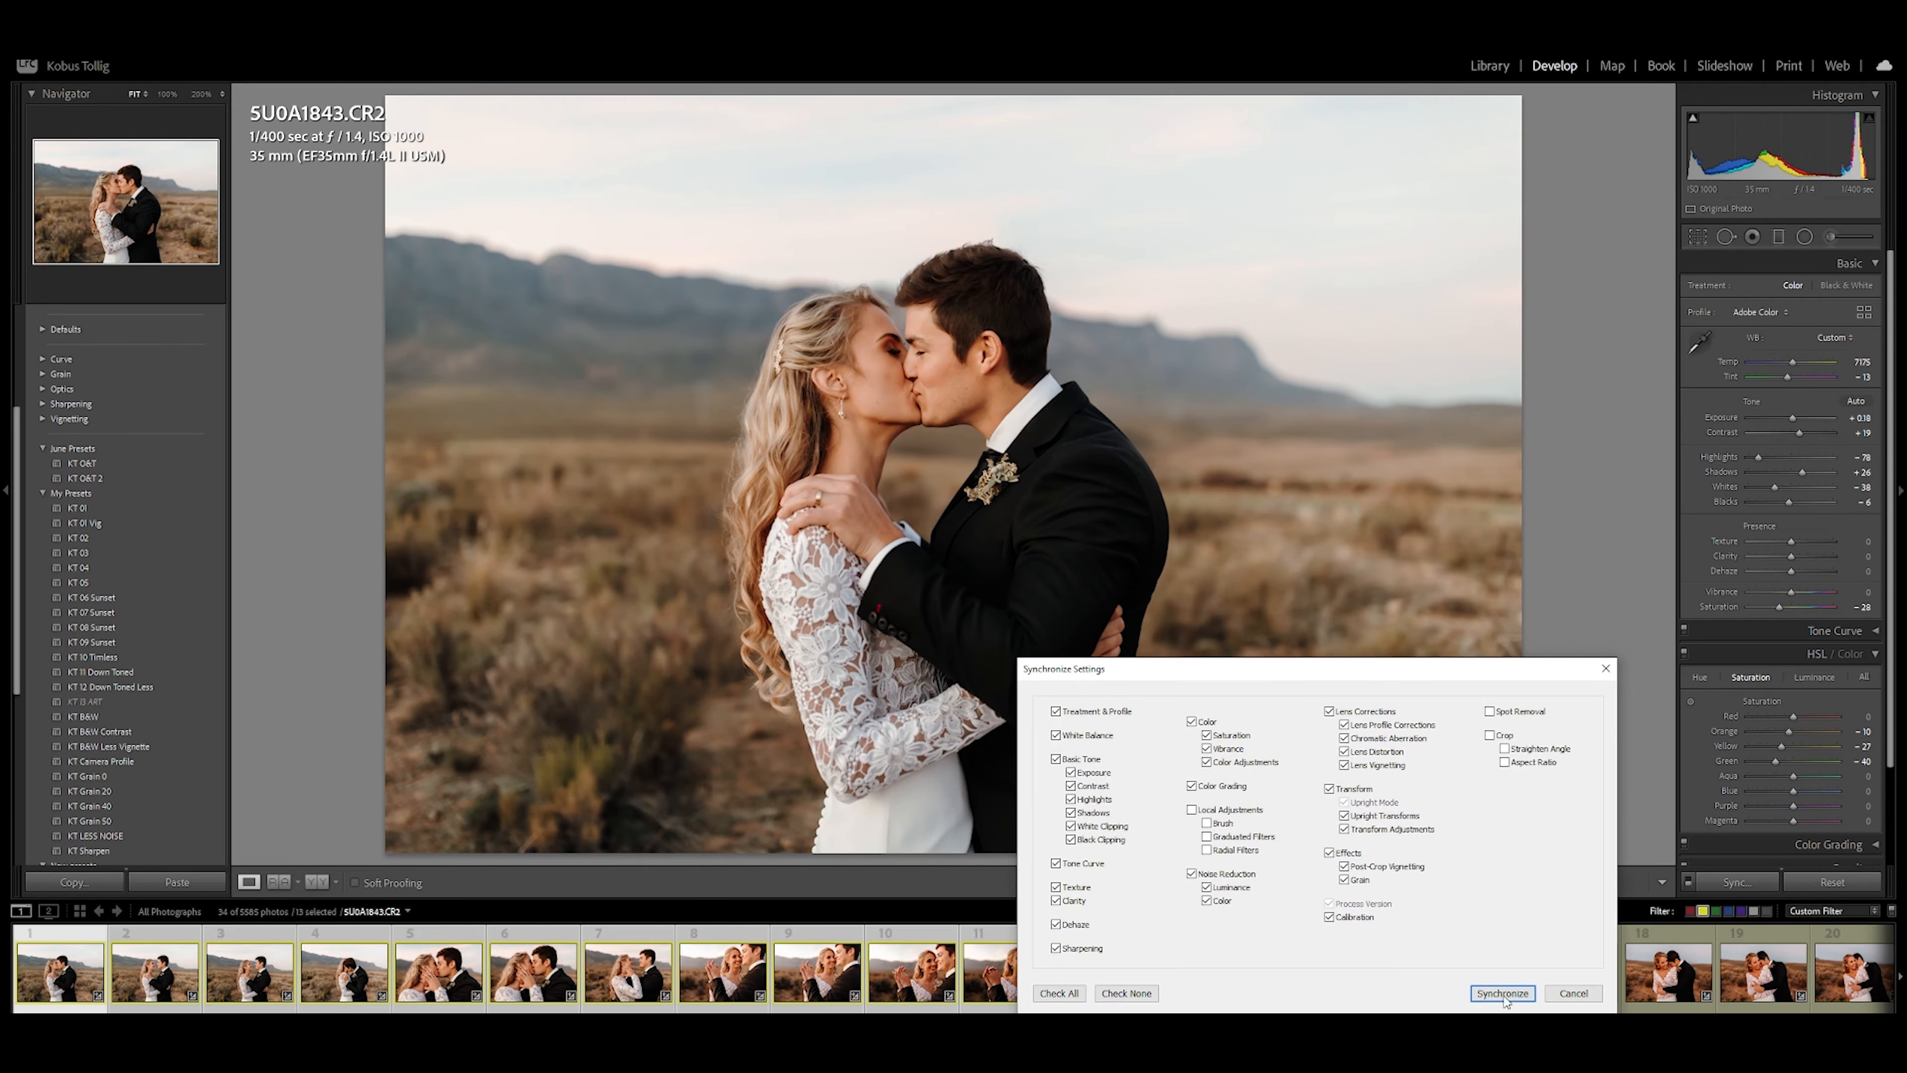
{"action": "left_click", "coordinate": [1504, 989]}
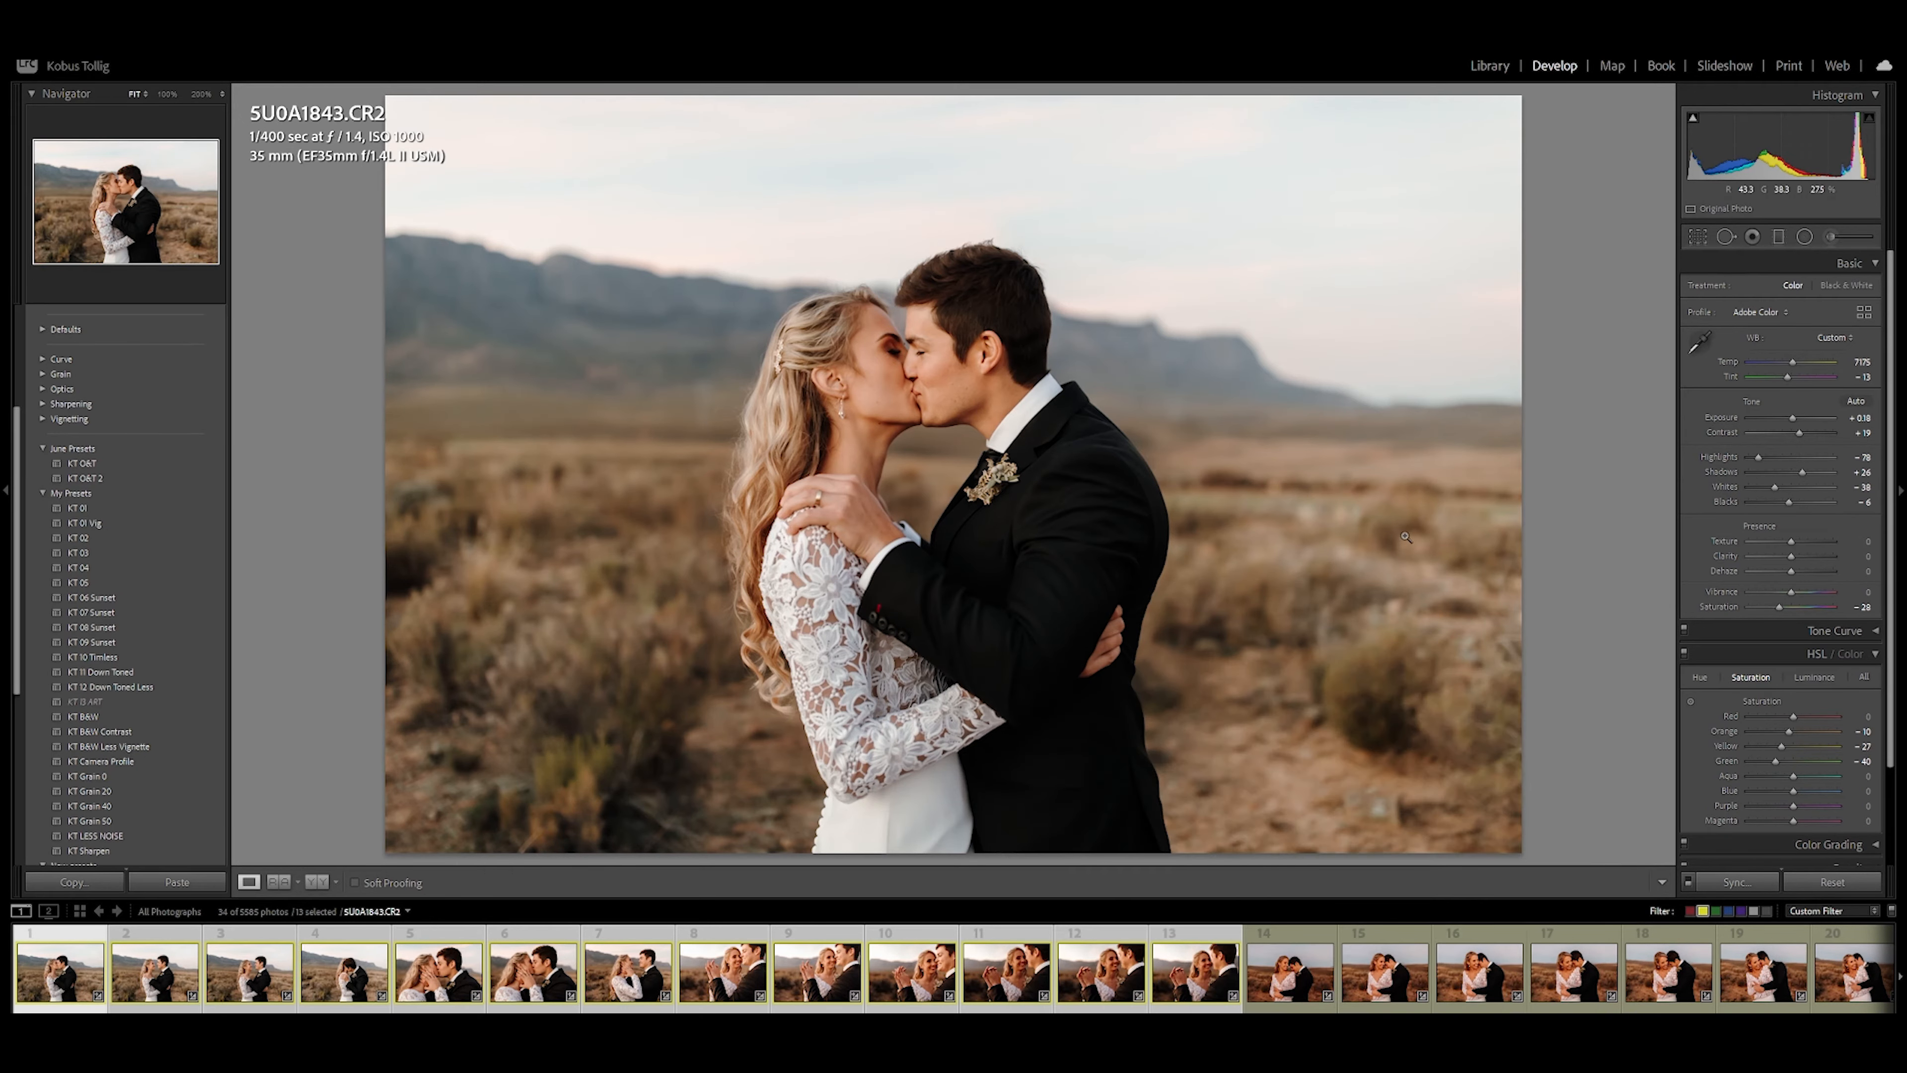
Give the four photos from 5U0A1843 through 5U0A1847 the blue label
{"action": "key", "text": "9"}
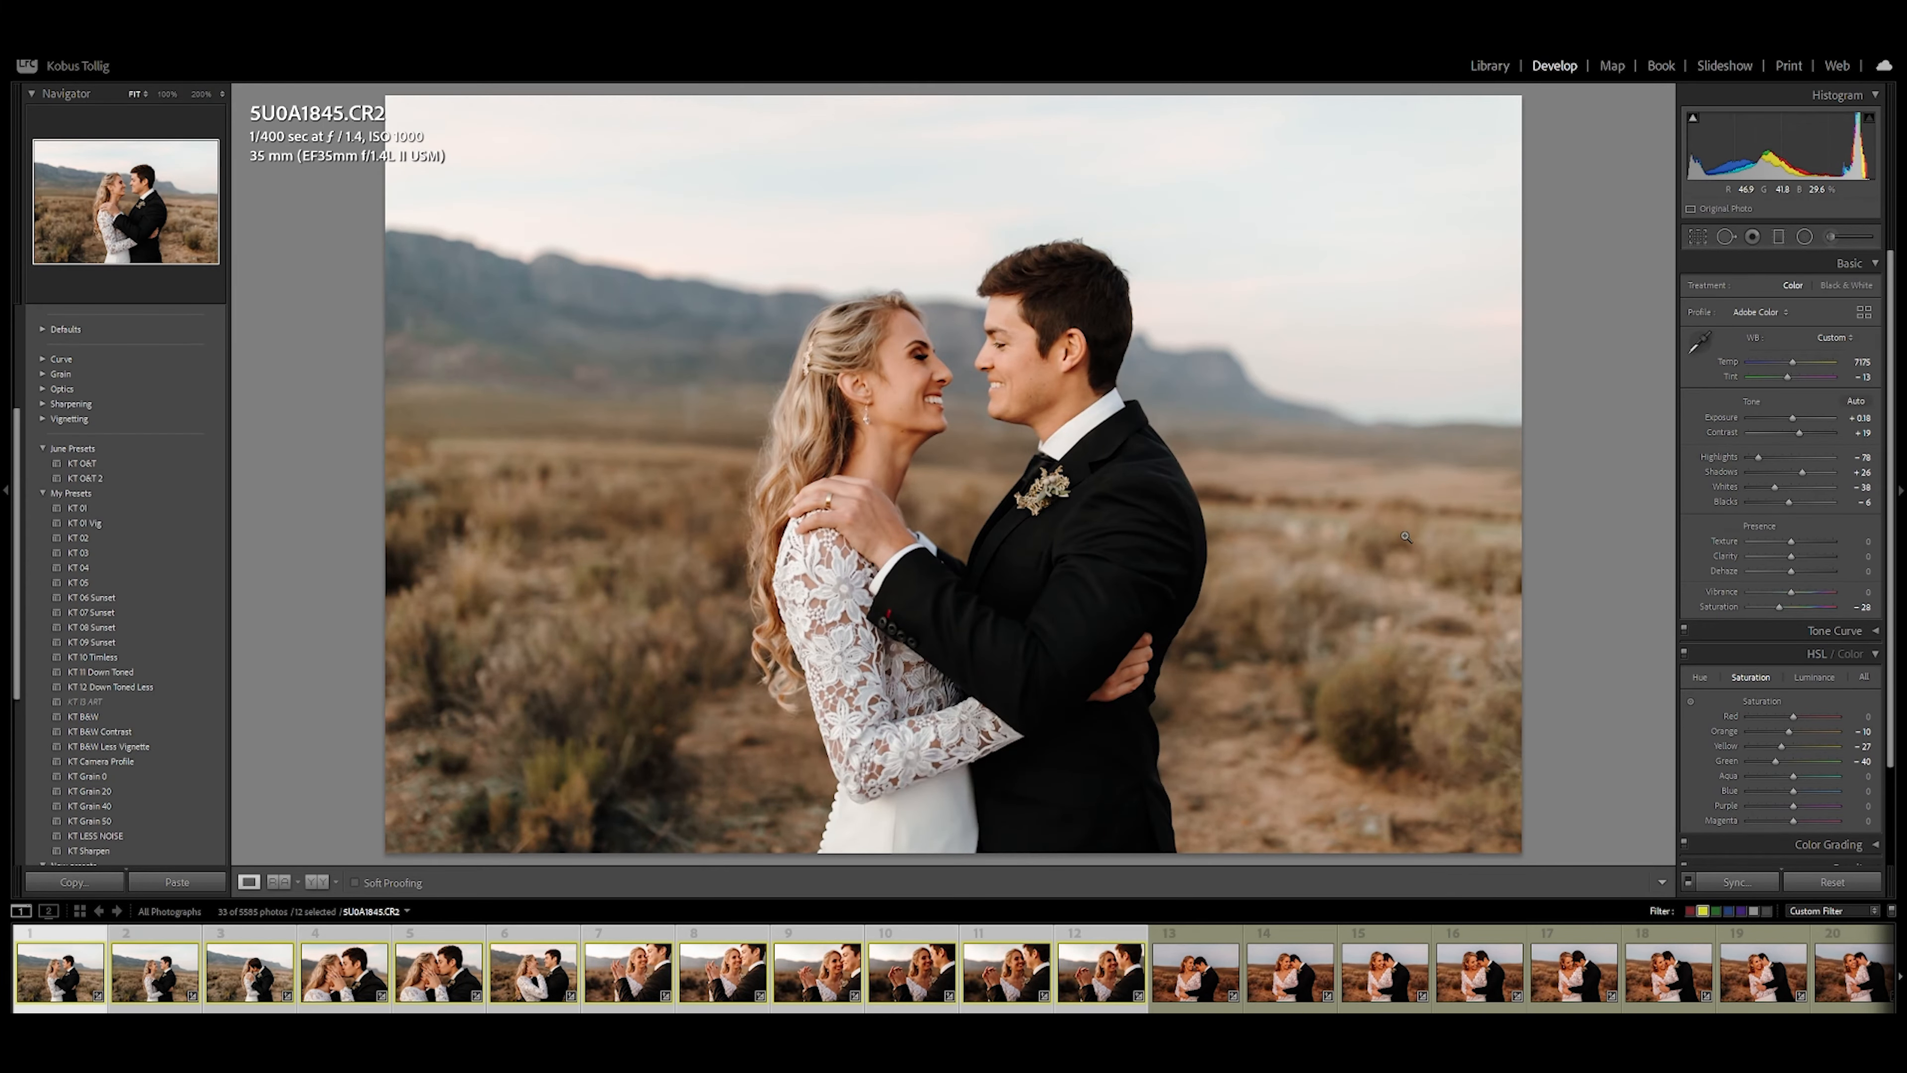
{"action": "key", "text": "9"}
{"action": "key", "text": "9"}
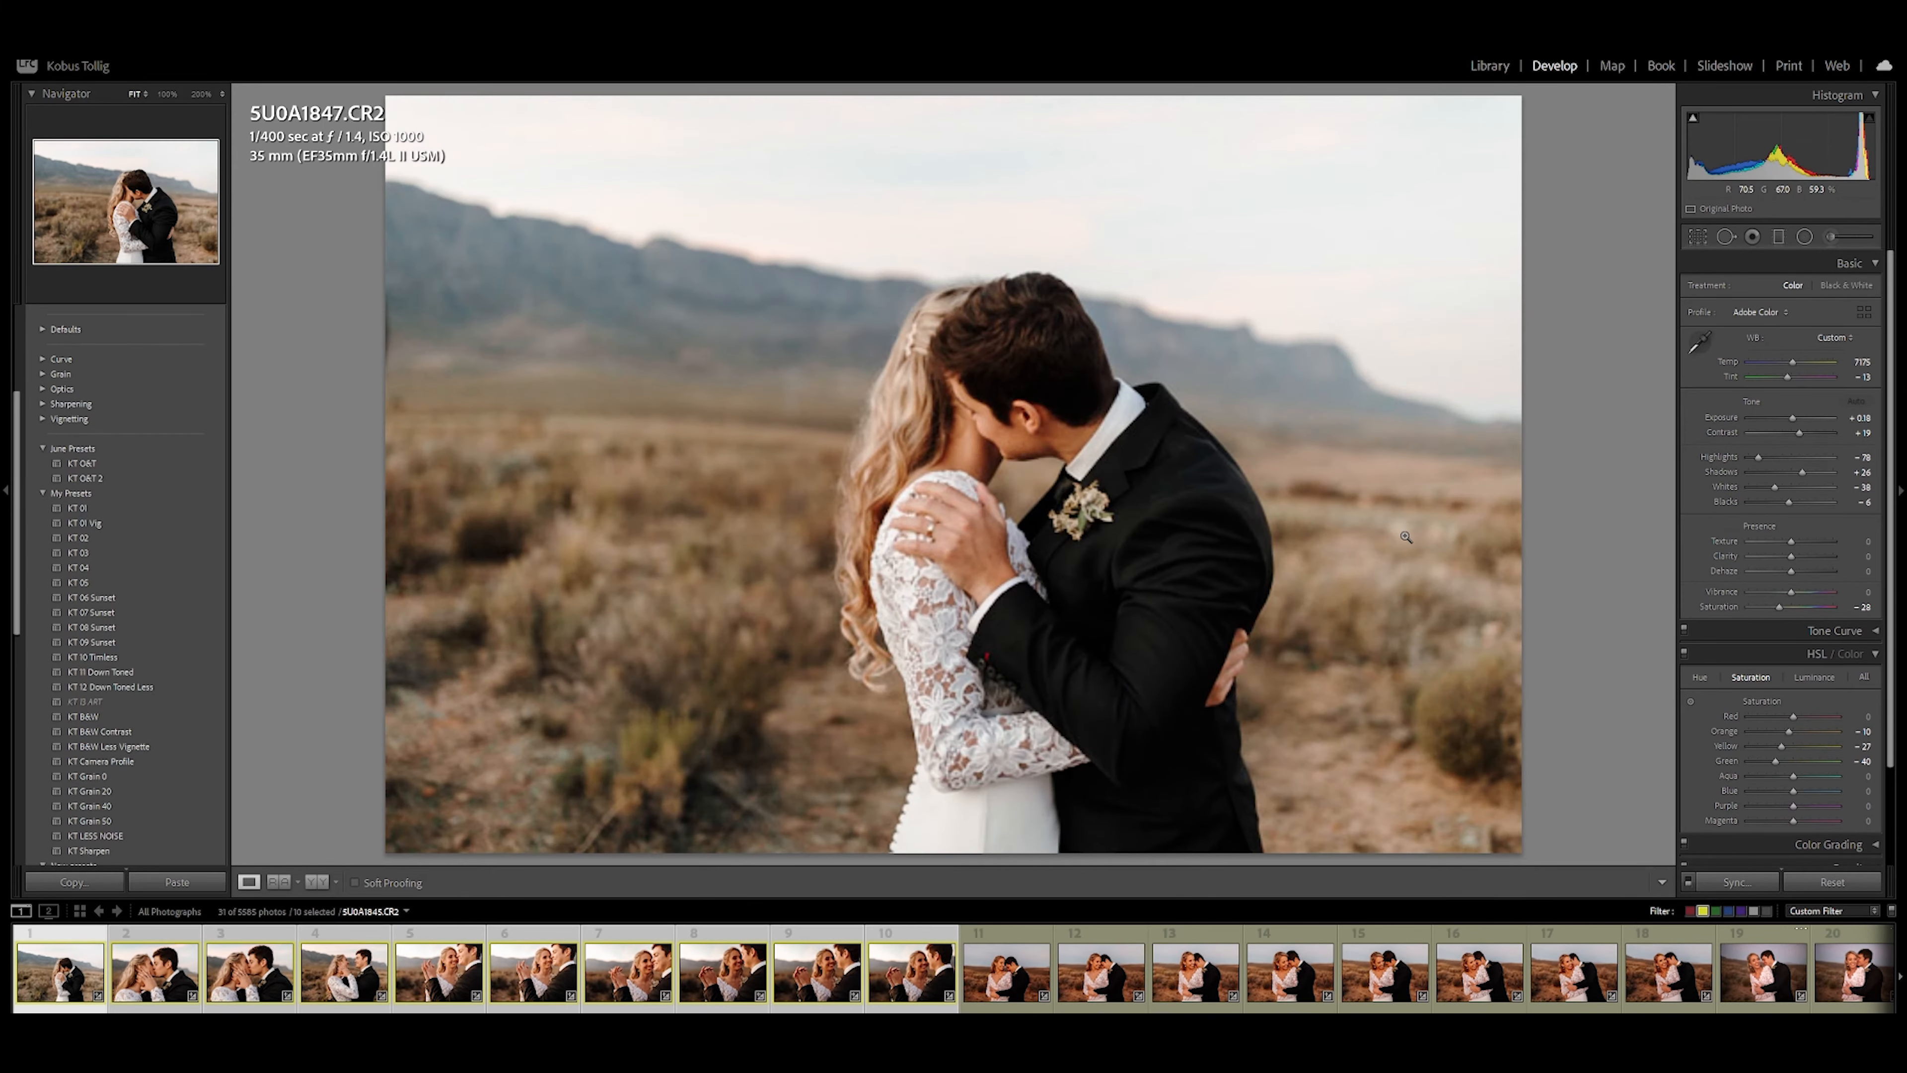
{"action": "key", "text": "9"}
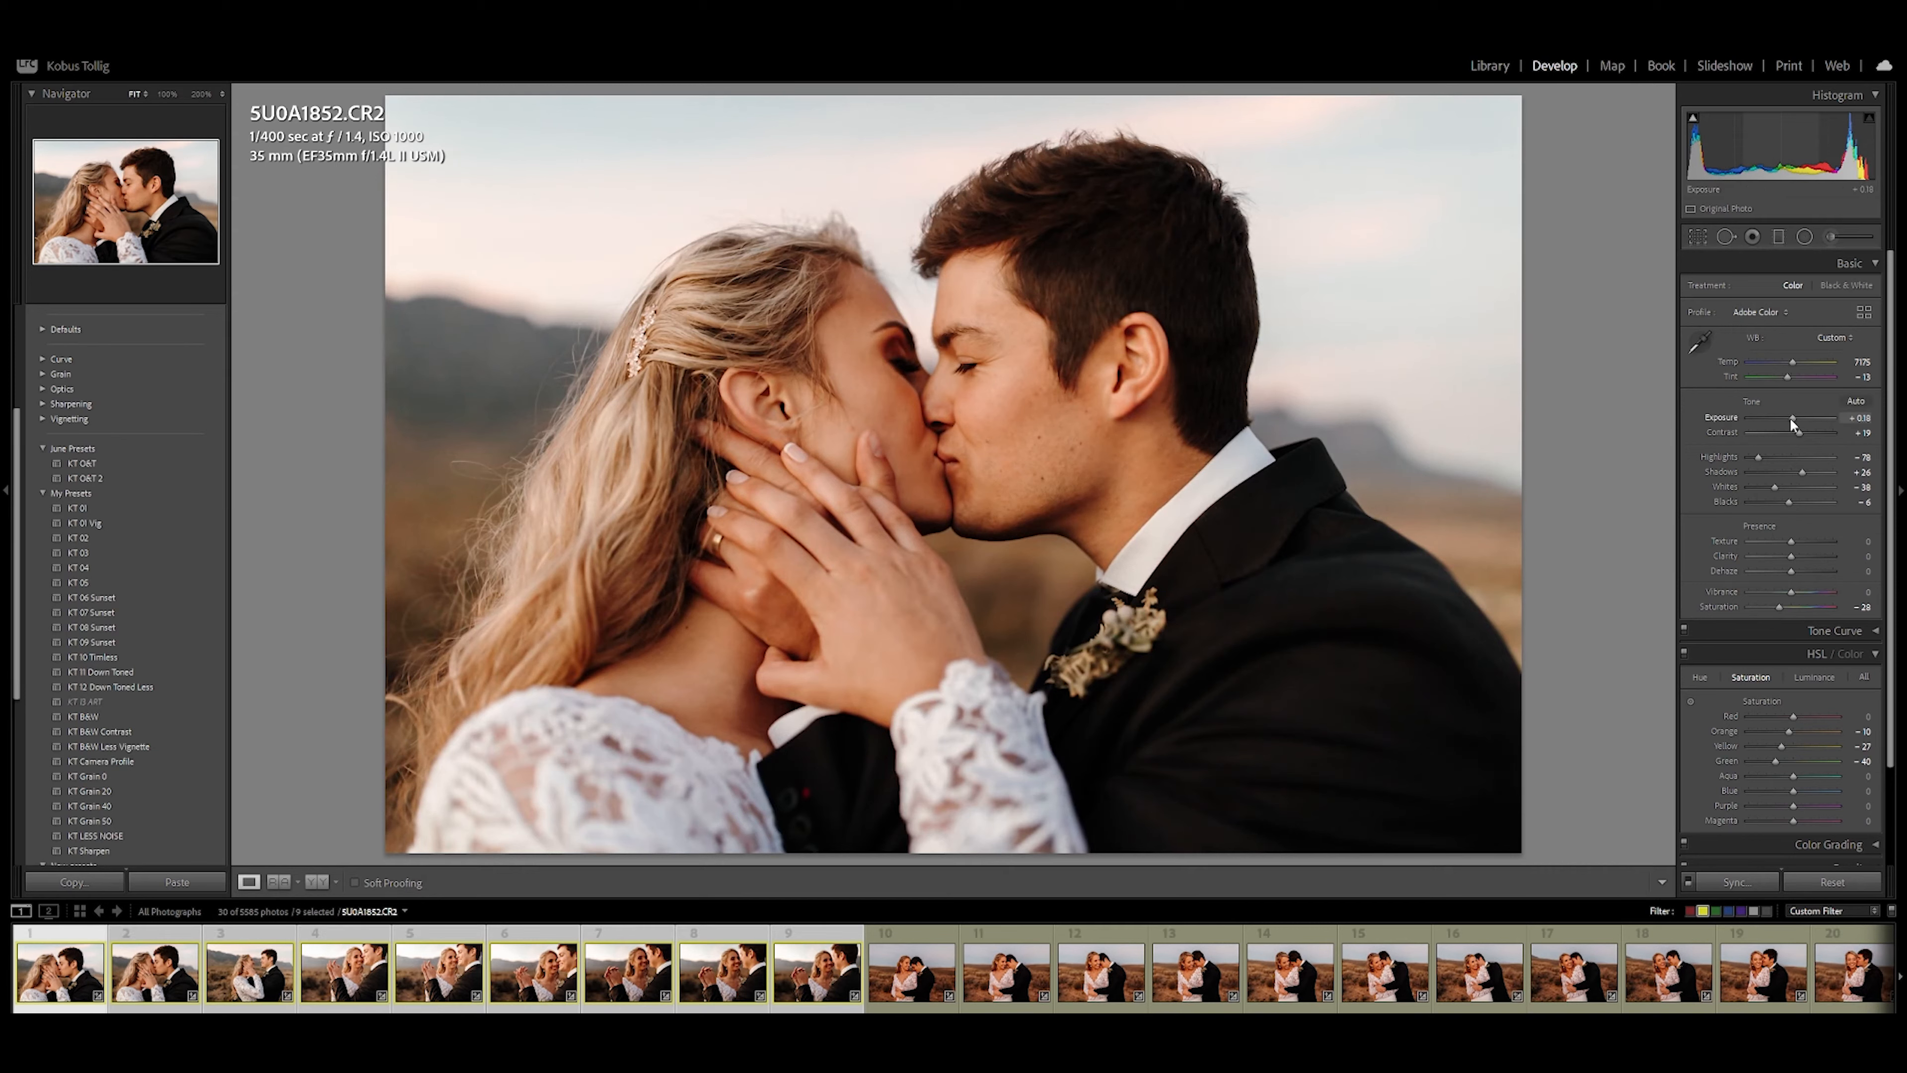
Cool 5U0A1852's temperature, set its exposure to +0.26 and tint to -24, and synchronize its settings with the selected photos
{"action": "left_click_drag", "start_coordinate": [1790, 418], "coordinate": [1787, 379]}
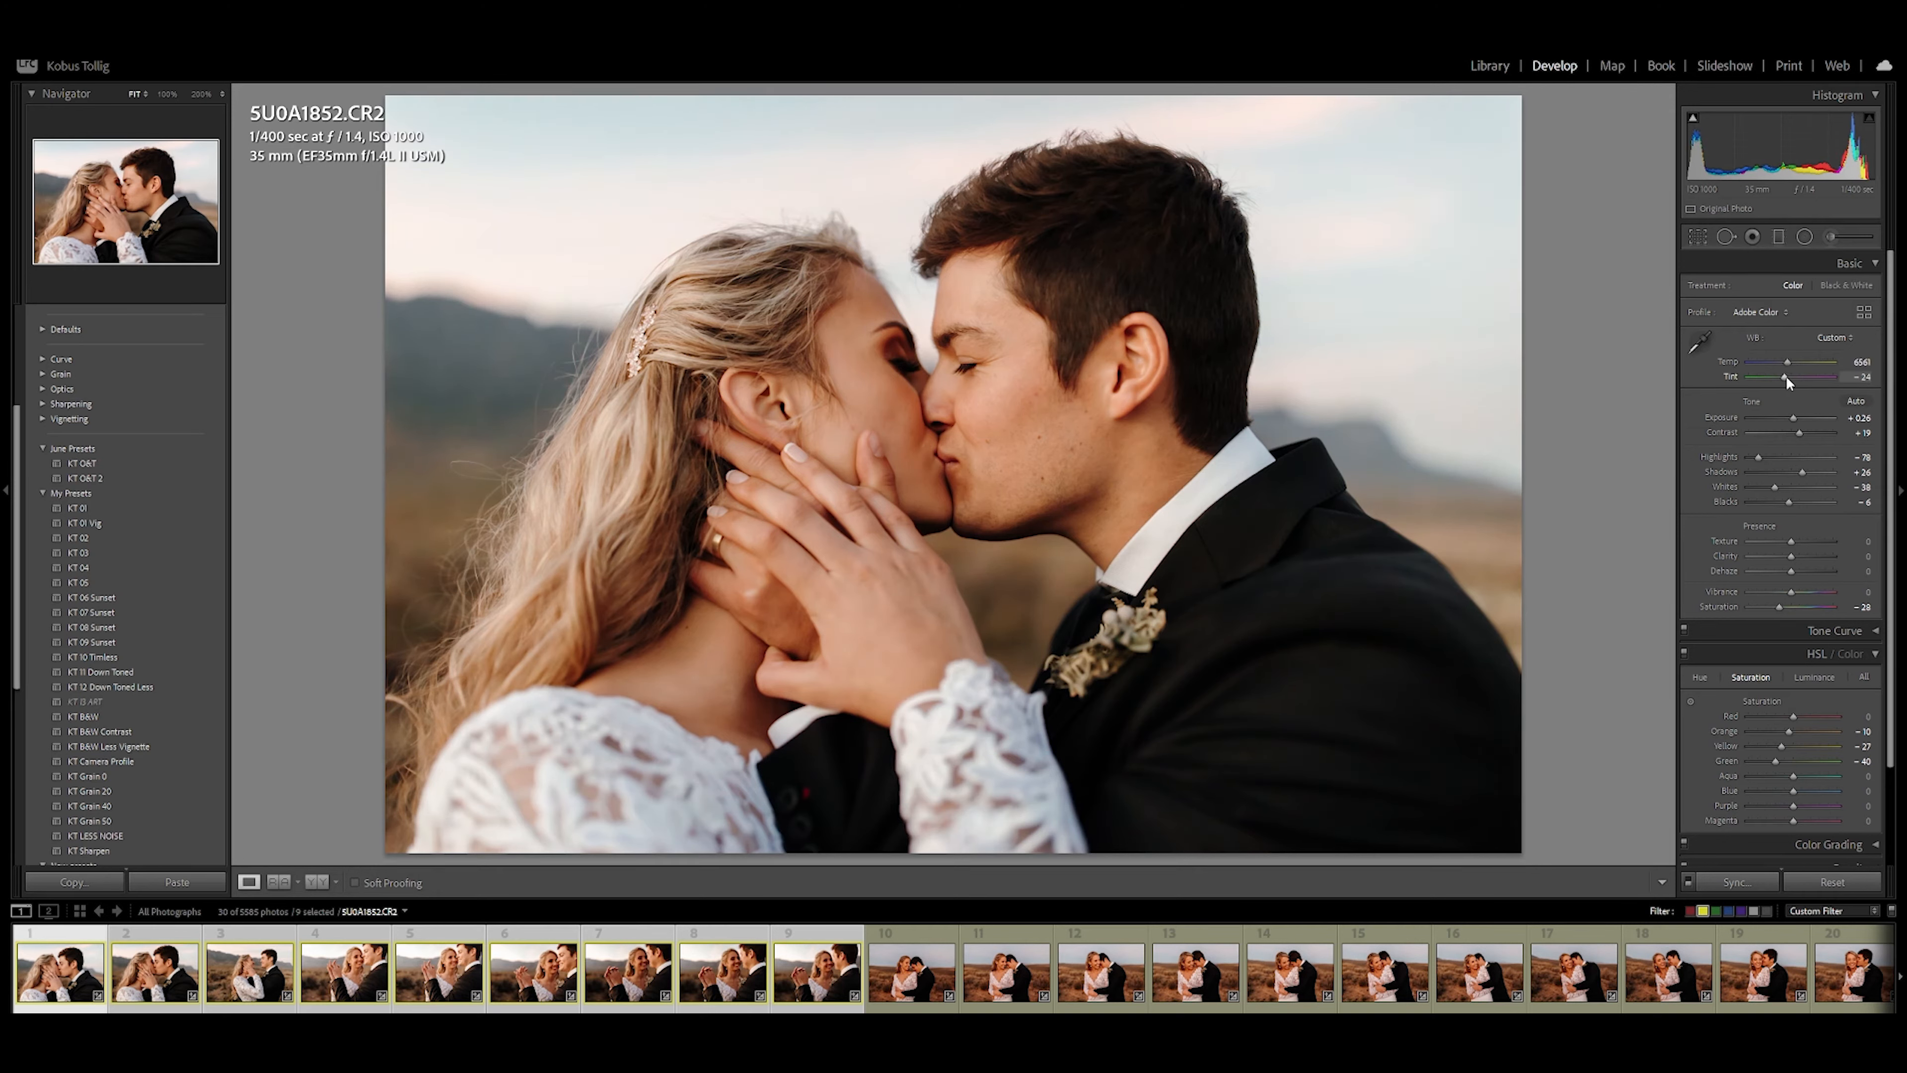
{"action": "left_click", "coordinate": [1736, 881]}
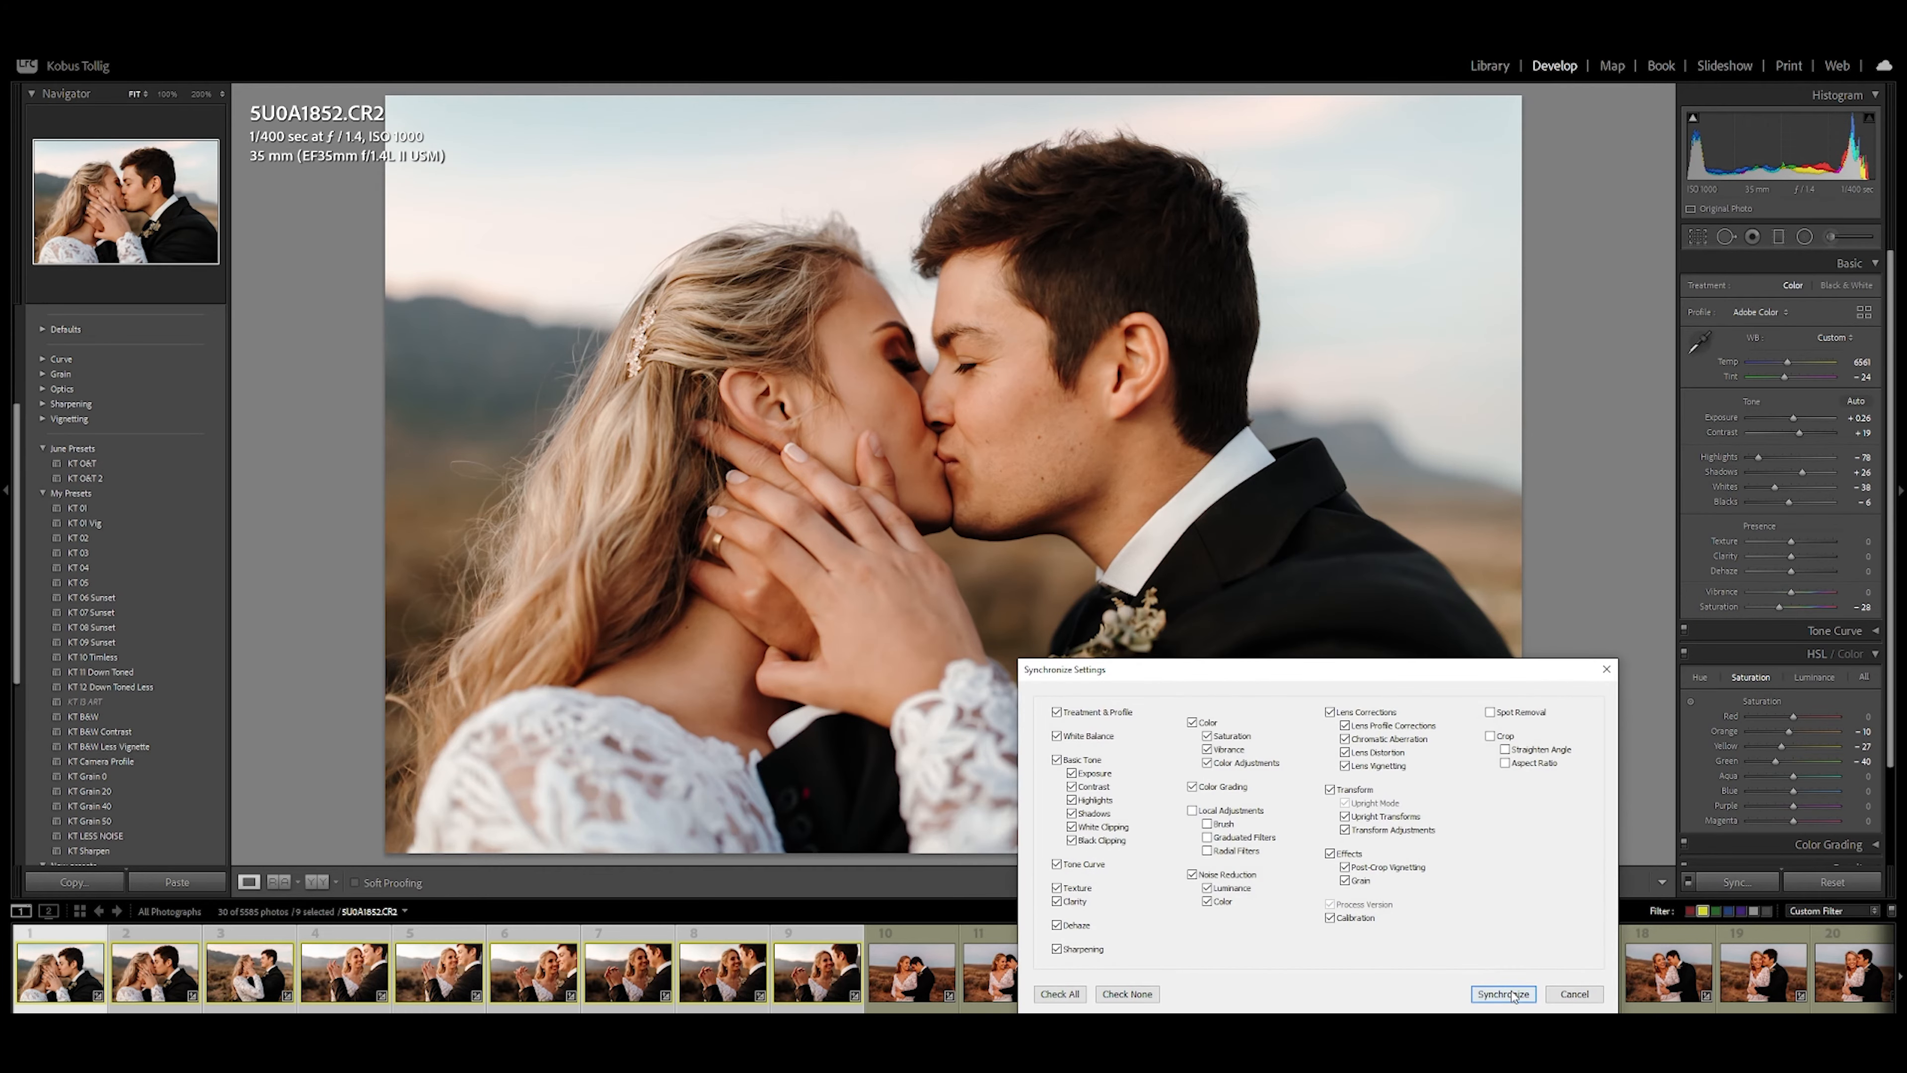
{"action": "left_click", "coordinate": [1501, 991]}
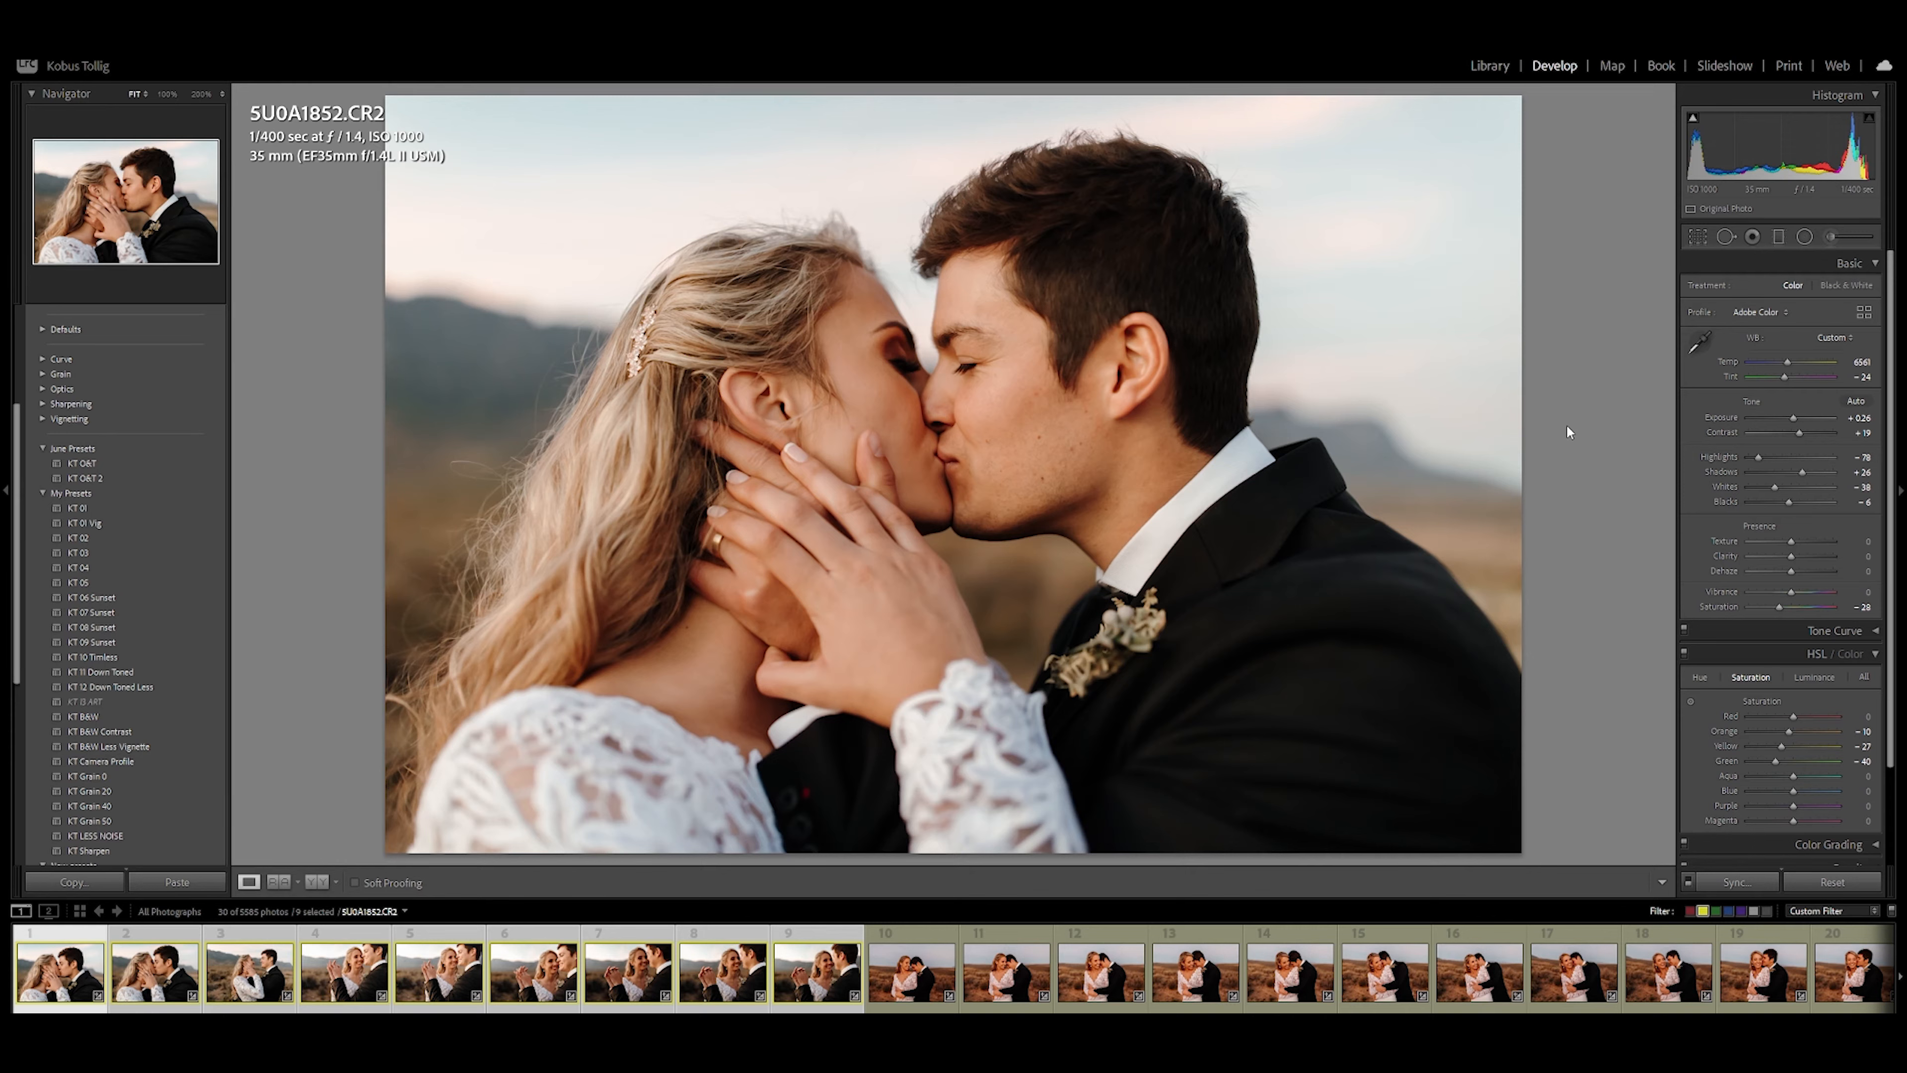
Give the three photos starting at 5U0A1852 the blue label
{"action": "key", "text": "9"}
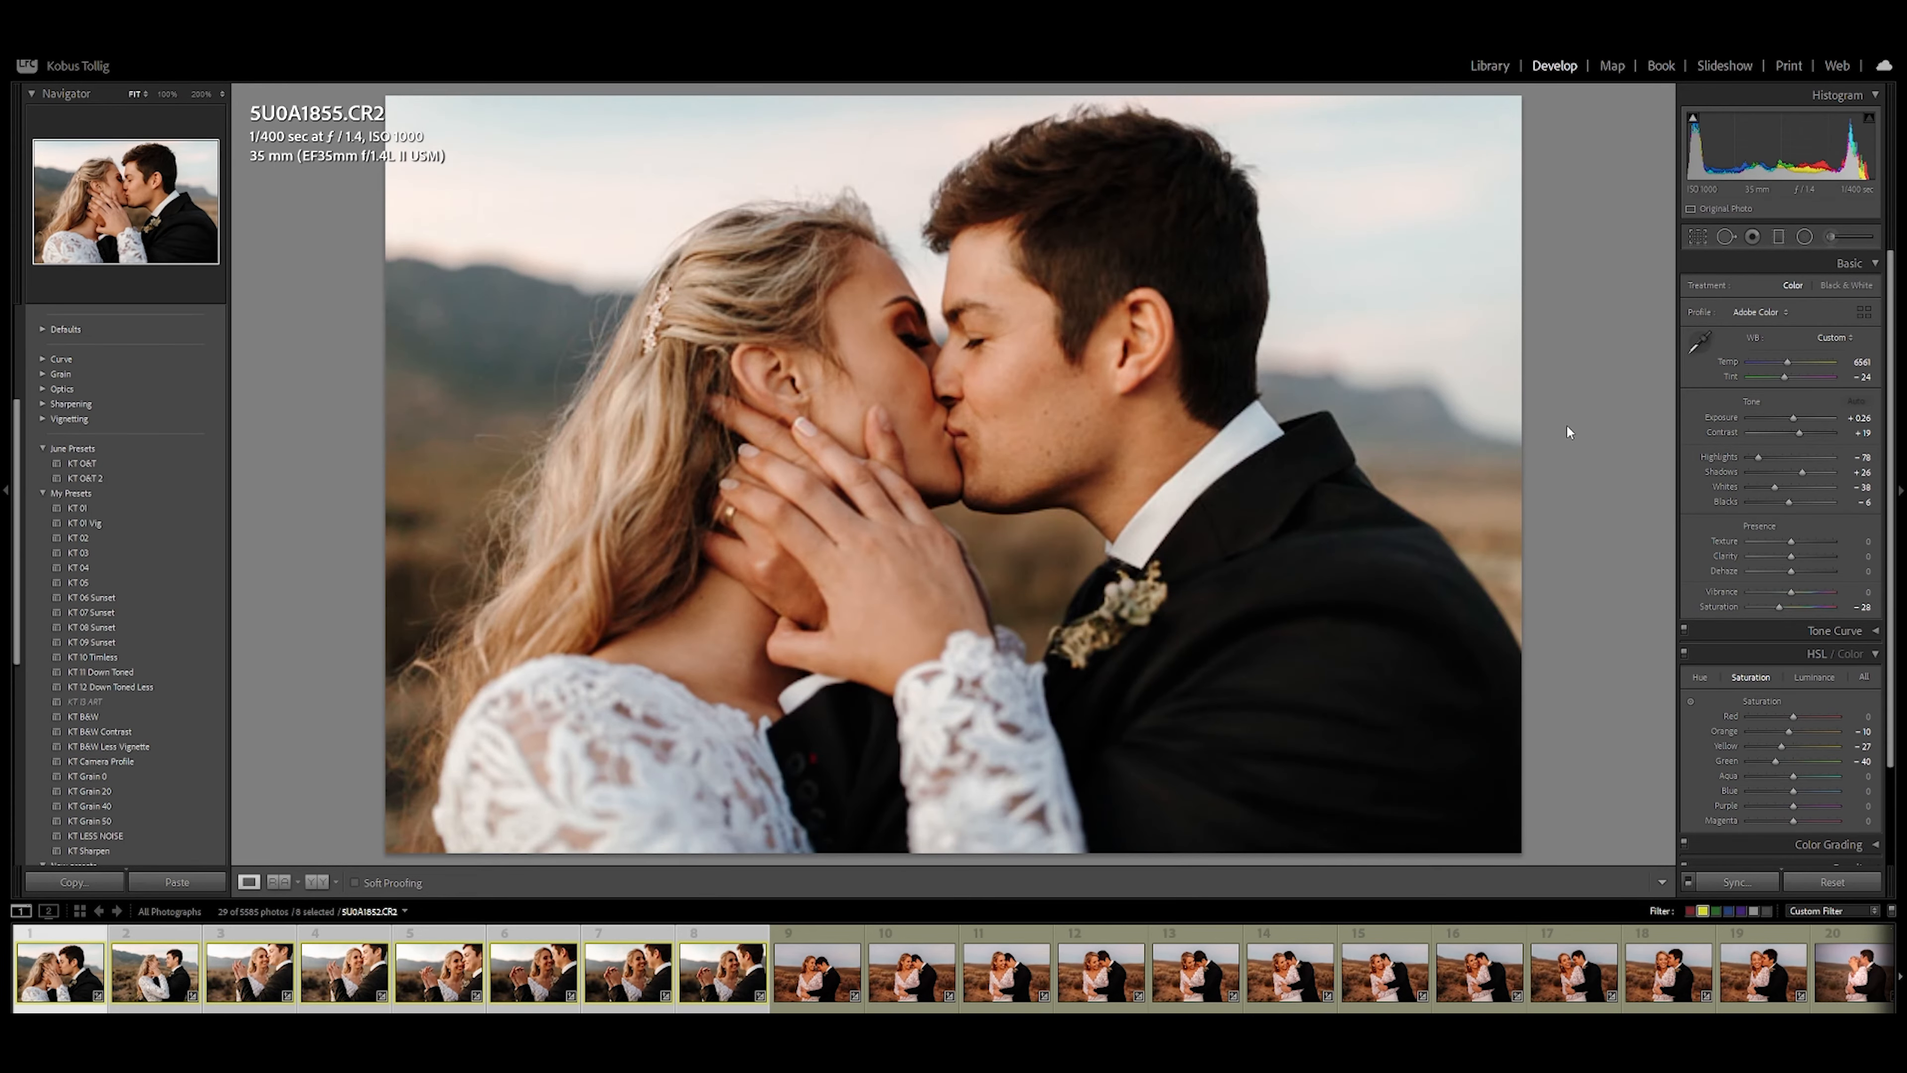
{"action": "key", "text": "9"}
{"action": "key", "text": "9"}
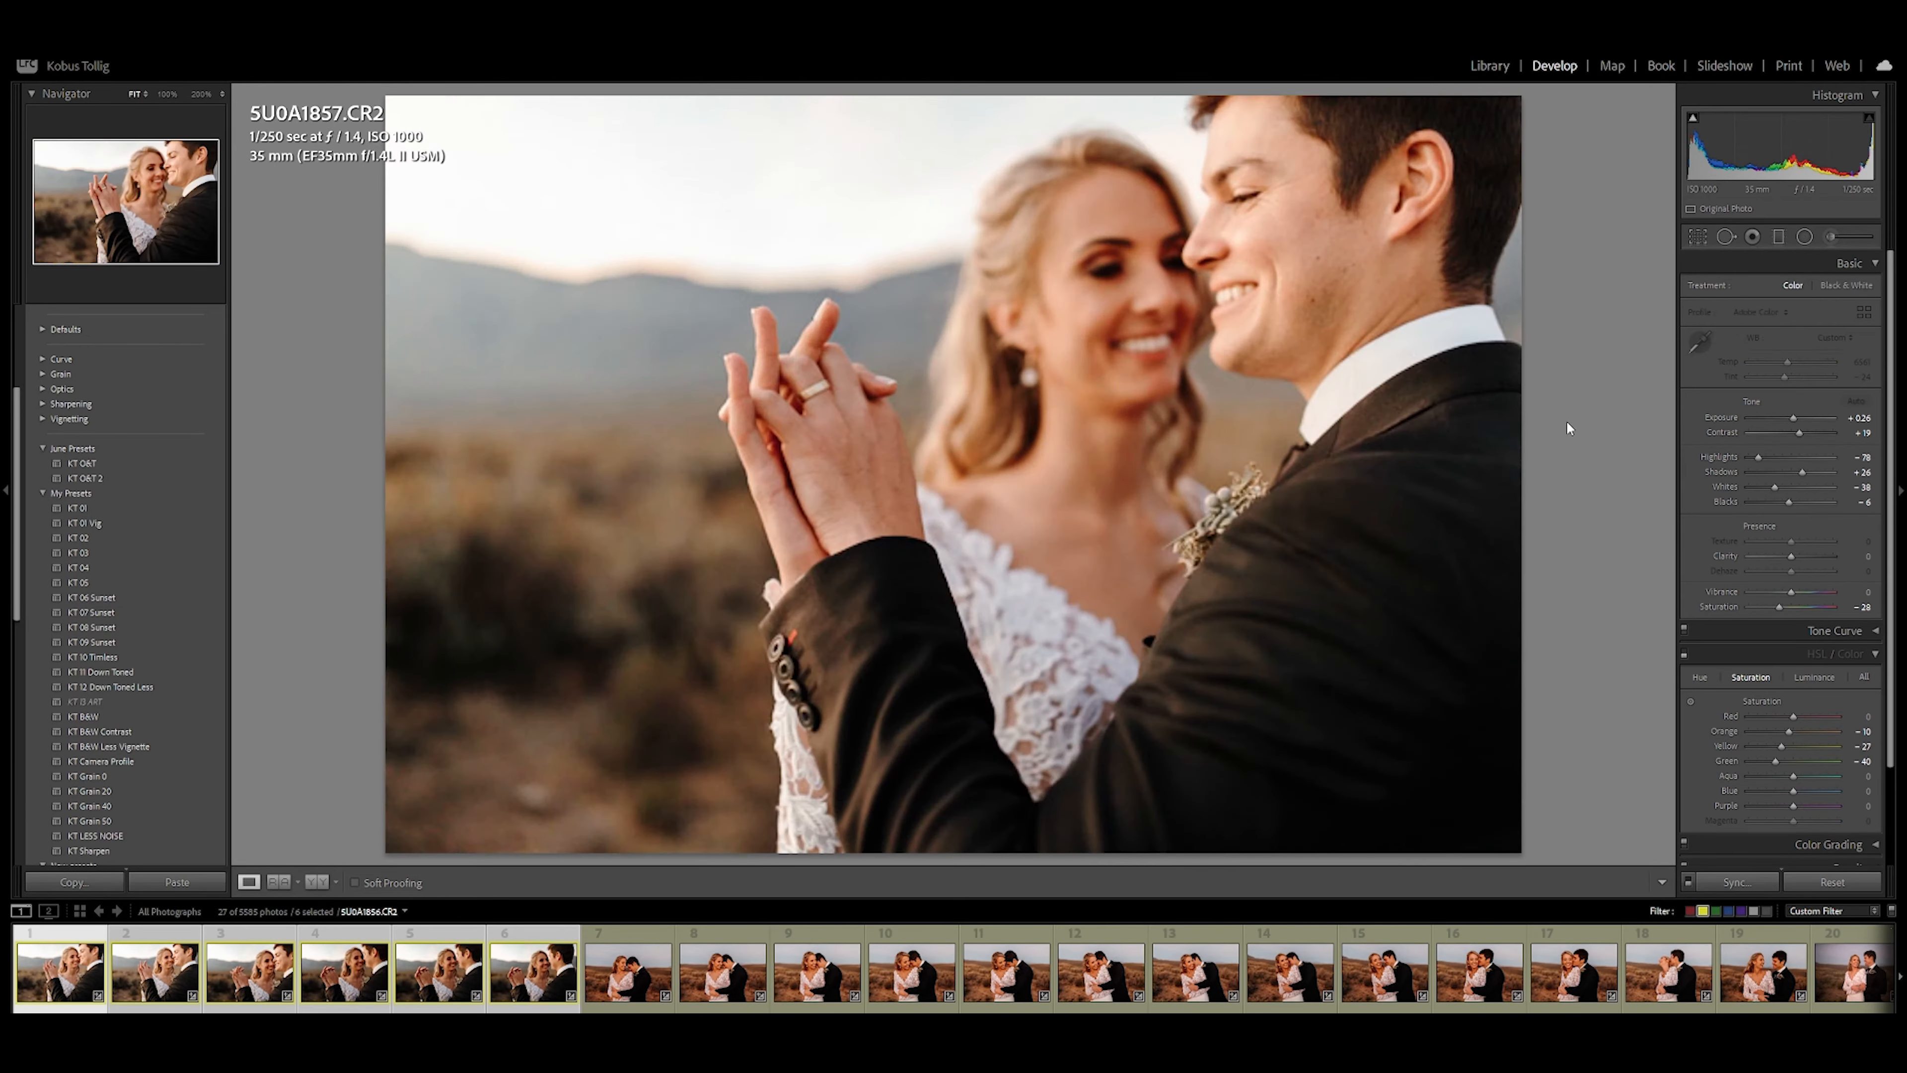
Set 5U0A1857's exposure to -0.09 and temperature to 6825, and synchronize its settings with the selected photos
{"action": "double_click", "coordinate": [1794, 414]}
{"action": "left_click_drag", "start_coordinate": [1793, 415], "coordinate": [1791, 360]}
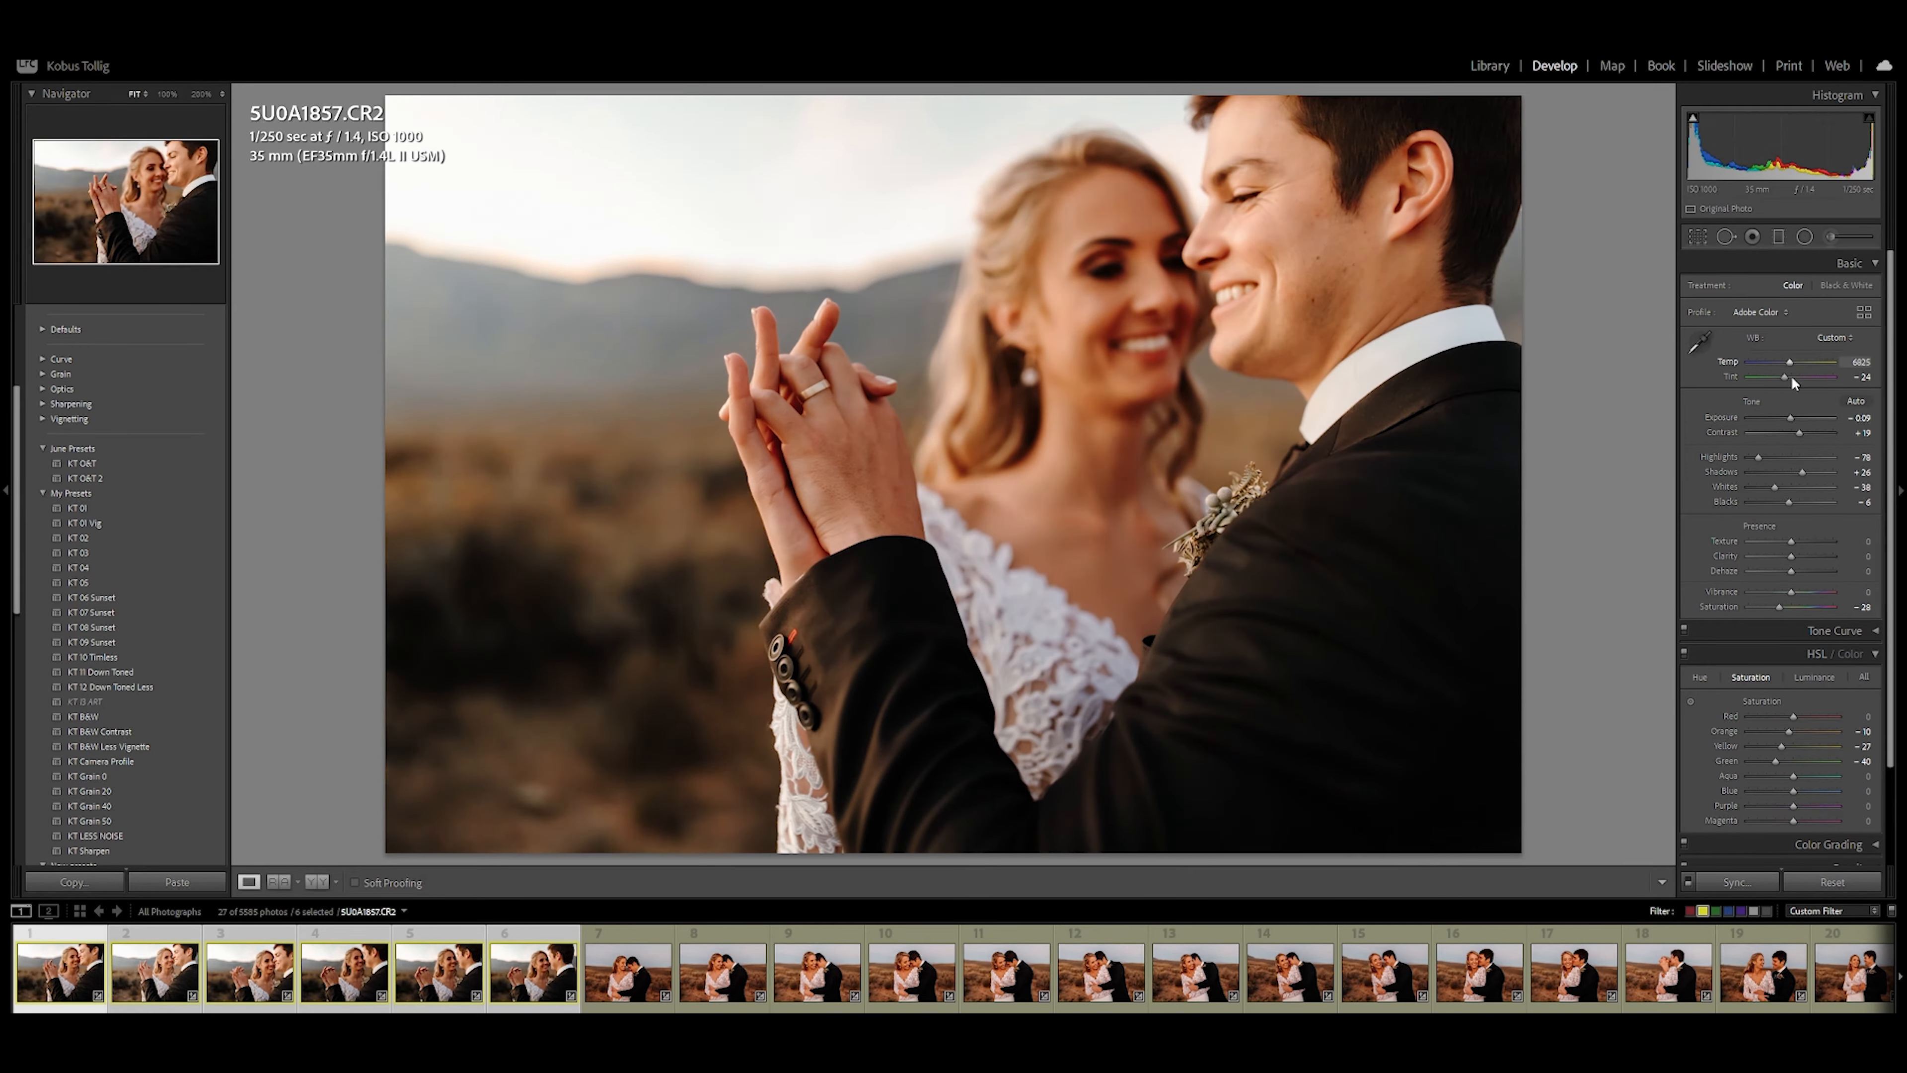
{"action": "left_click", "coordinate": [1759, 882]}
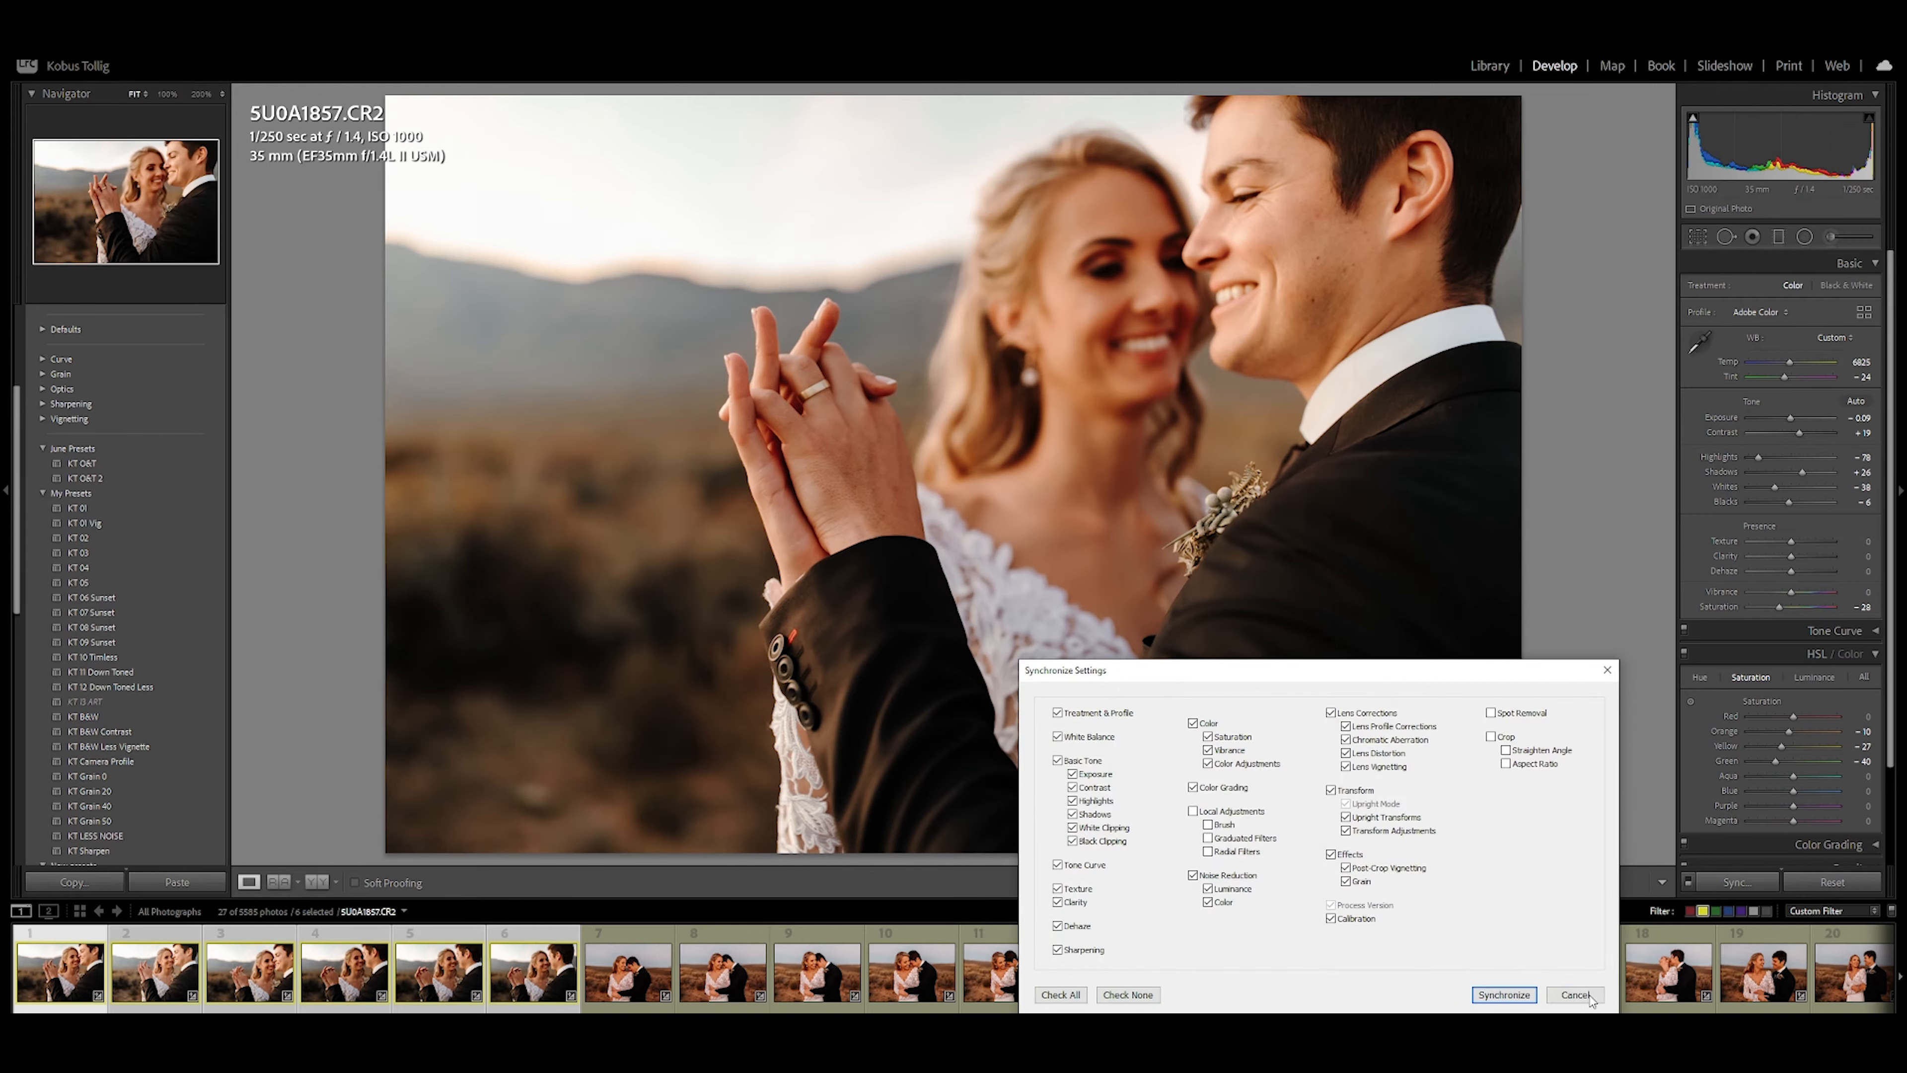
{"action": "left_click", "coordinate": [1504, 996]}
Give the photos from 5U0A1857 up to, but not including, 5U0A1861 the blue label
{"action": "key", "text": "9"}
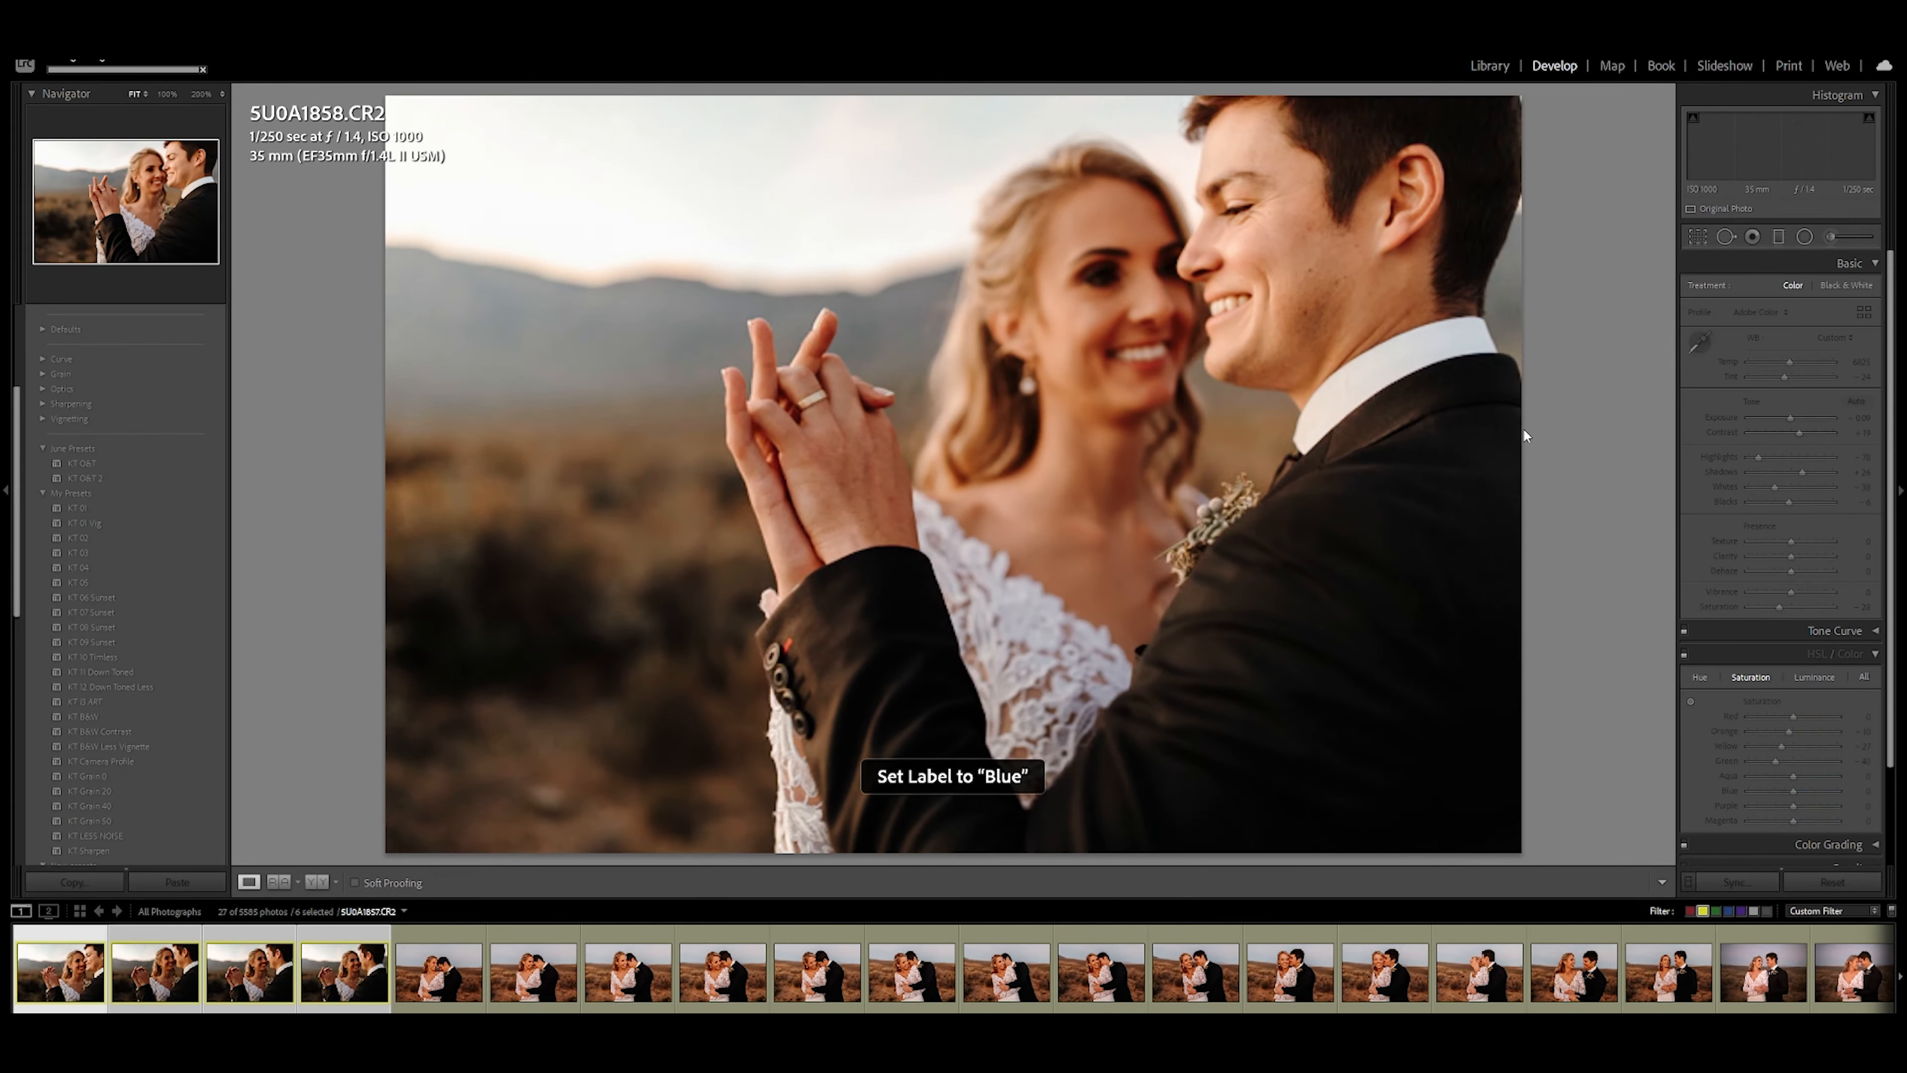
{"action": "key", "text": "9"}
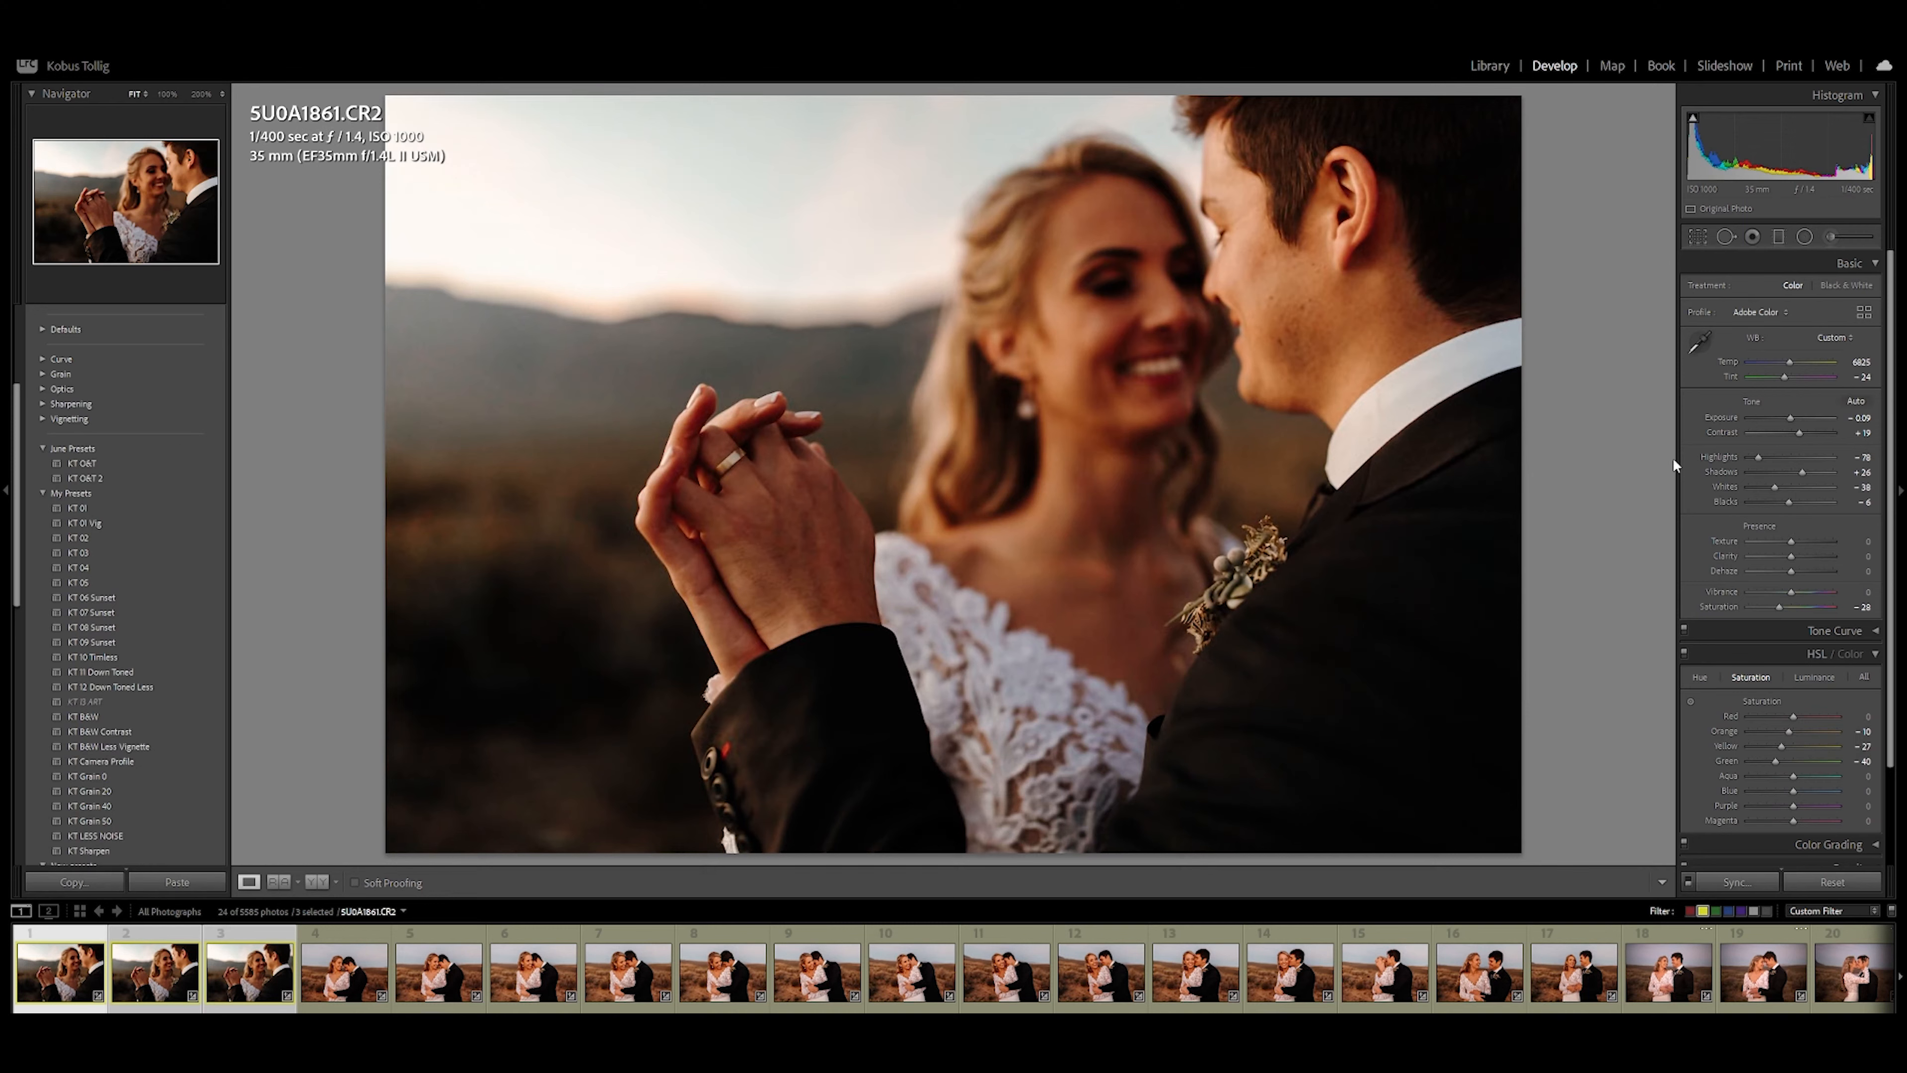
Raise 5U0A1861's exposure to +0.70 and synchronize its settings with the selected photos
{"action": "left_click_drag", "start_coordinate": [1789, 418], "coordinate": [1795, 421]}
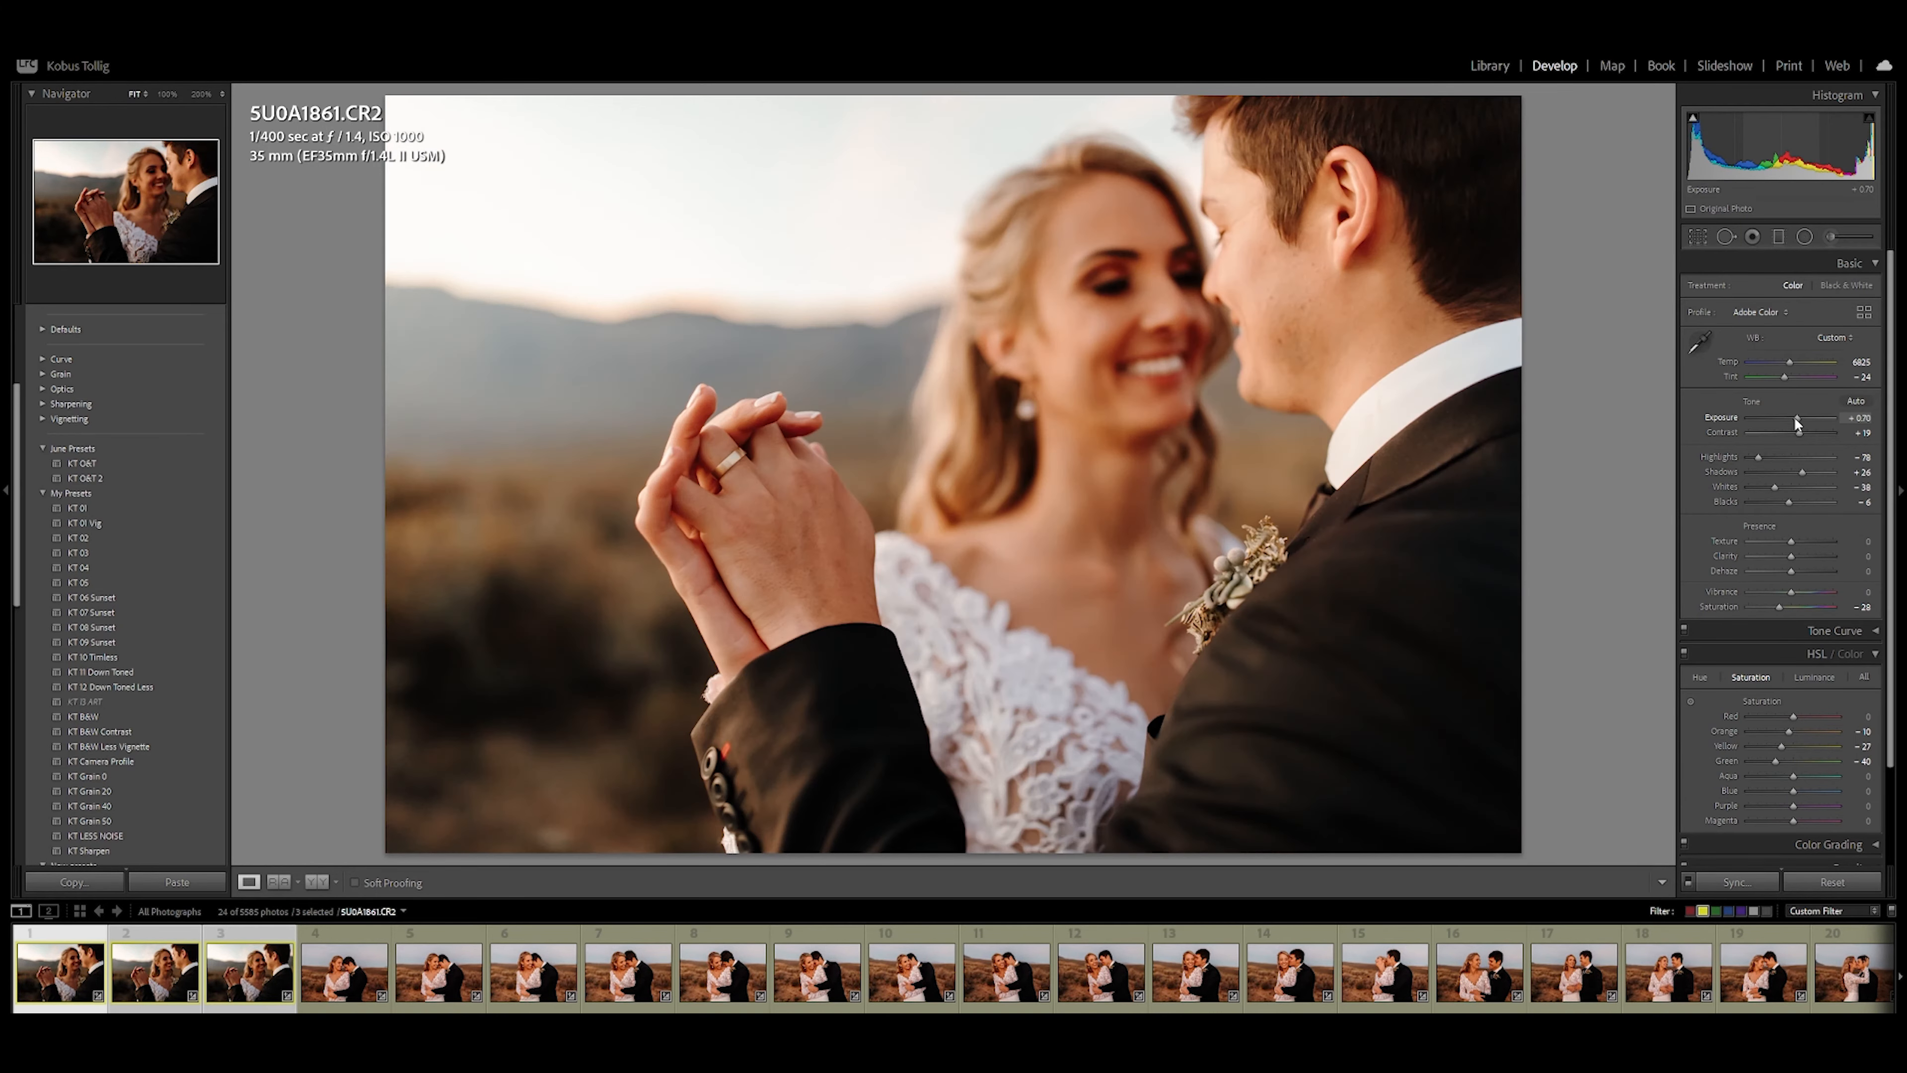
{"action": "left_click", "coordinate": [1727, 884]}
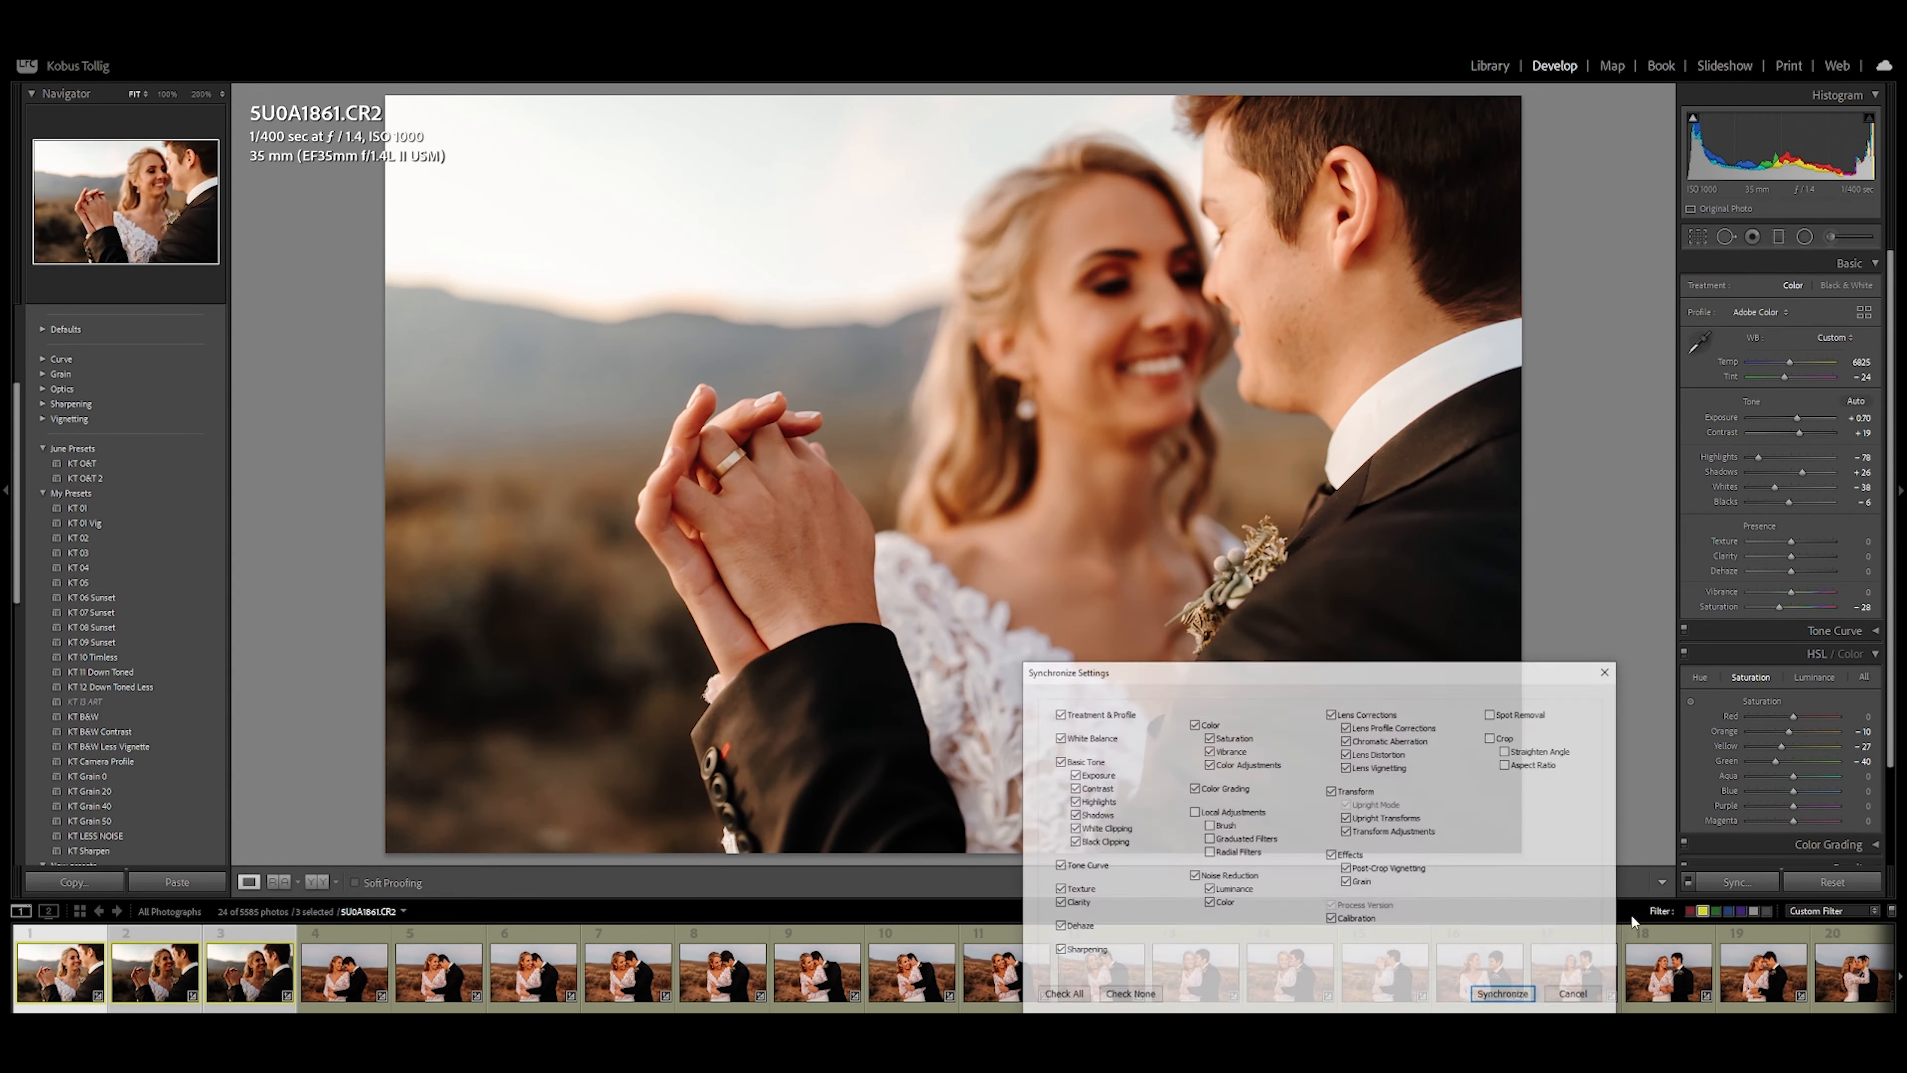
{"action": "left_click", "coordinate": [1502, 993]}
Give the three remaining selected photos, starting at 5U0A1861, the blue label
{"action": "key", "text": "9"}
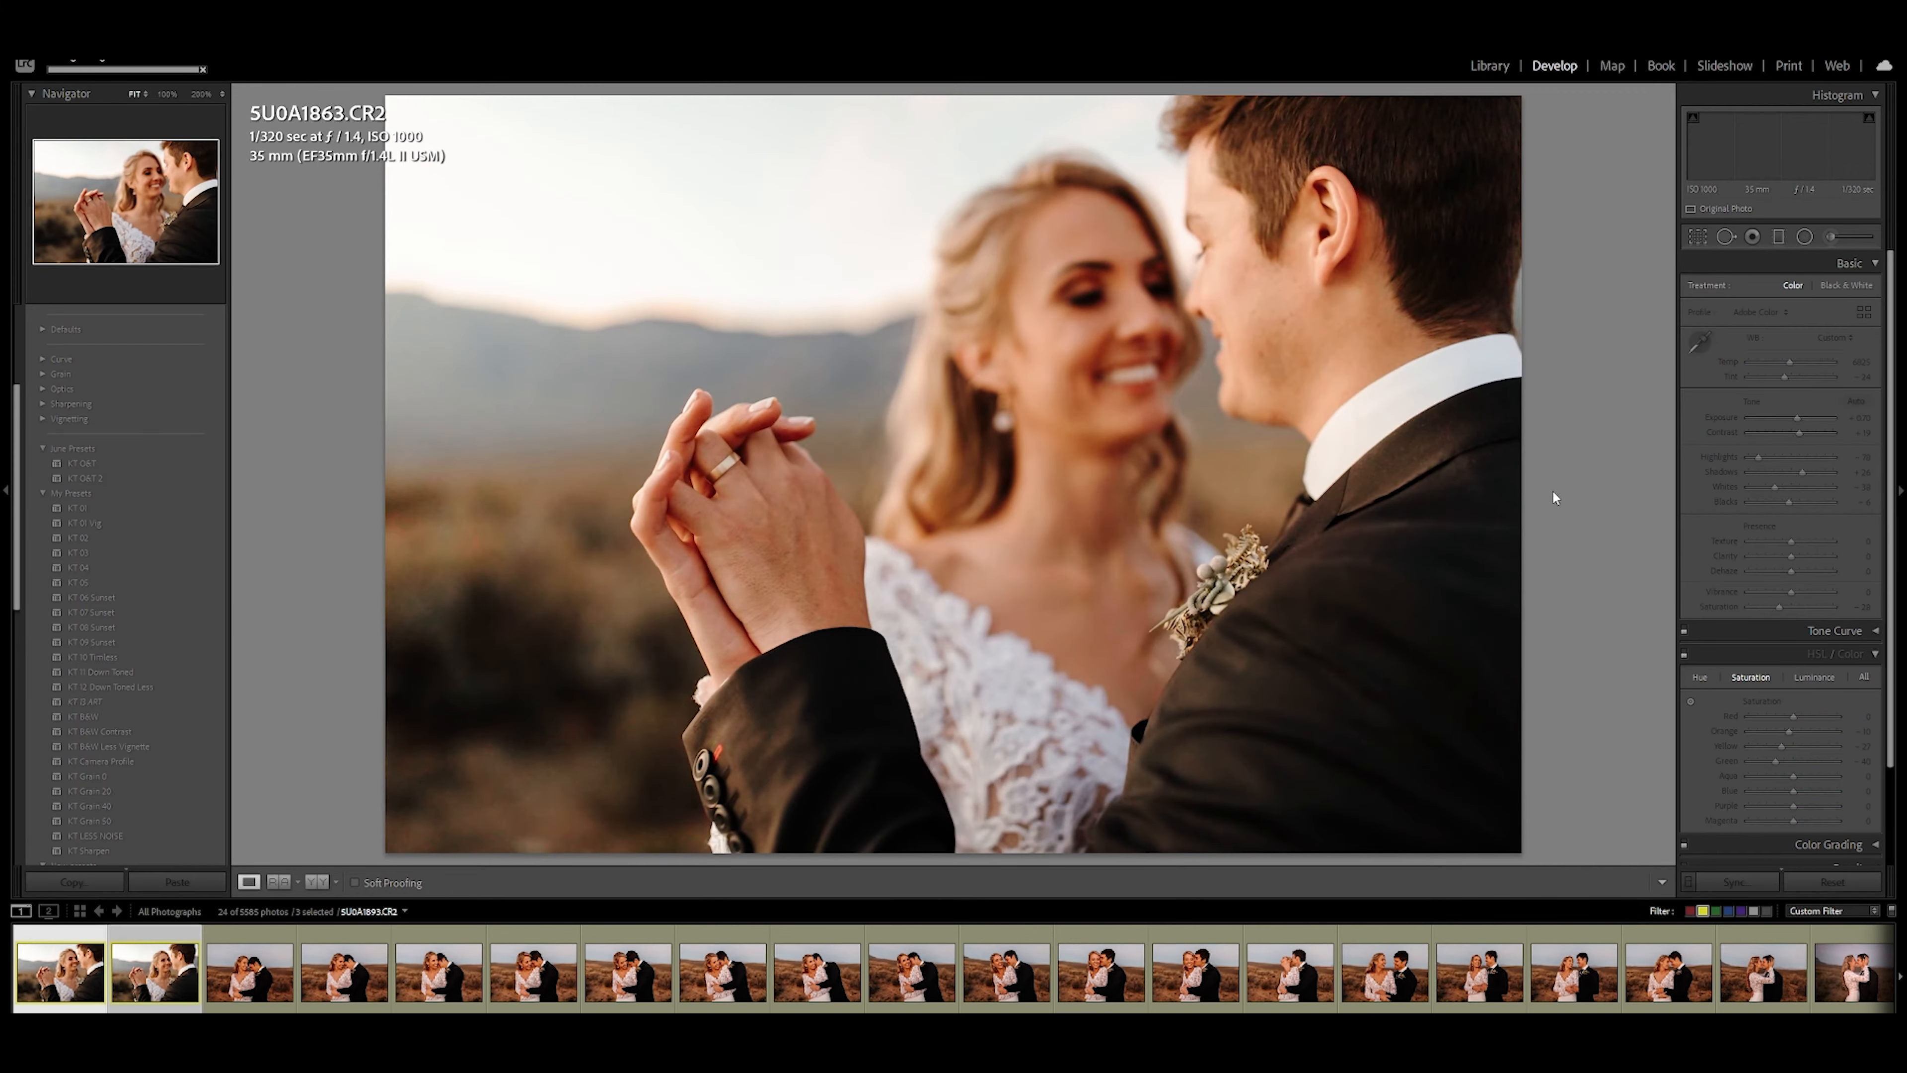
{"action": "key", "text": "9"}
{"action": "key", "text": "9"}
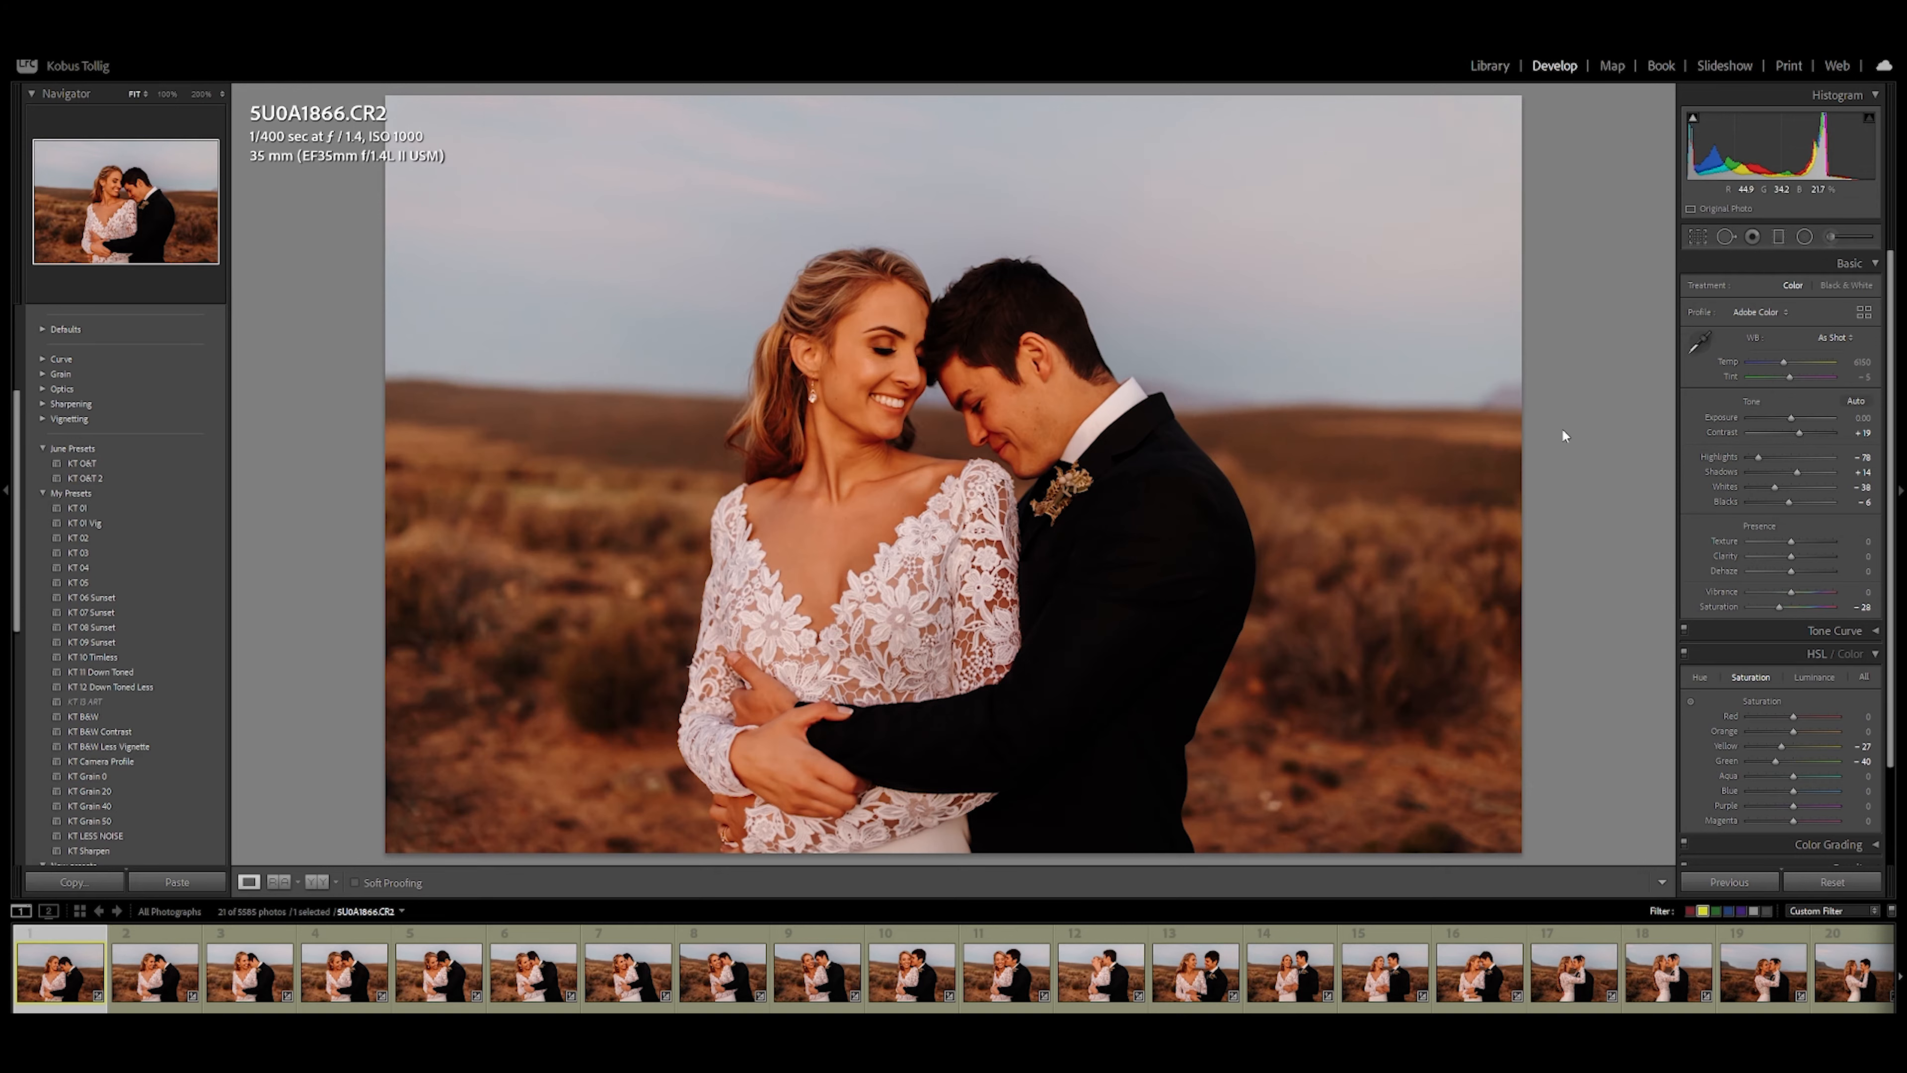
Set 5U0A1866's temperature to 4895, tint to -32, exposure to +0.35, shadows to +46 and orange saturation to -12
{"action": "left_click_drag", "start_coordinate": [1784, 362], "coordinate": [1810, 472]}
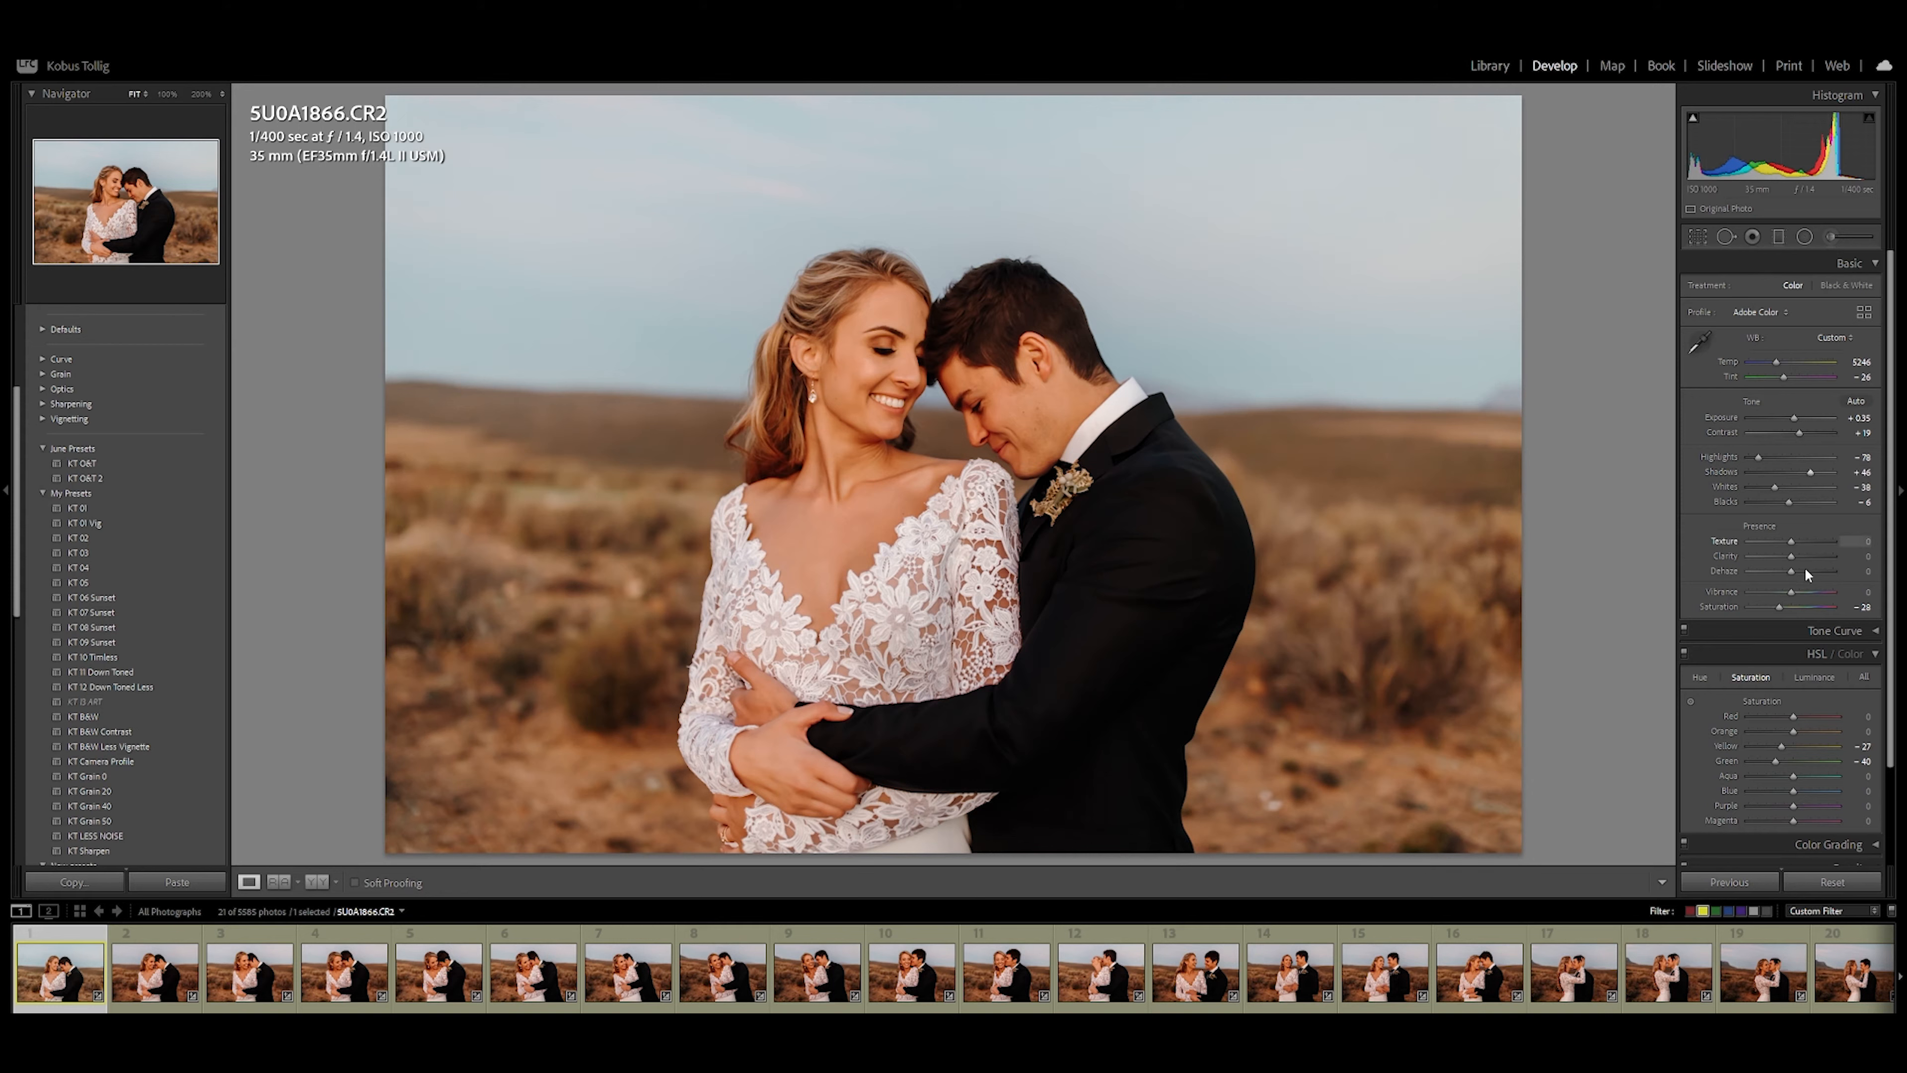
{"action": "scroll", "coordinate": [1809, 623], "scroll_direction": "down", "scroll_amount": 1}
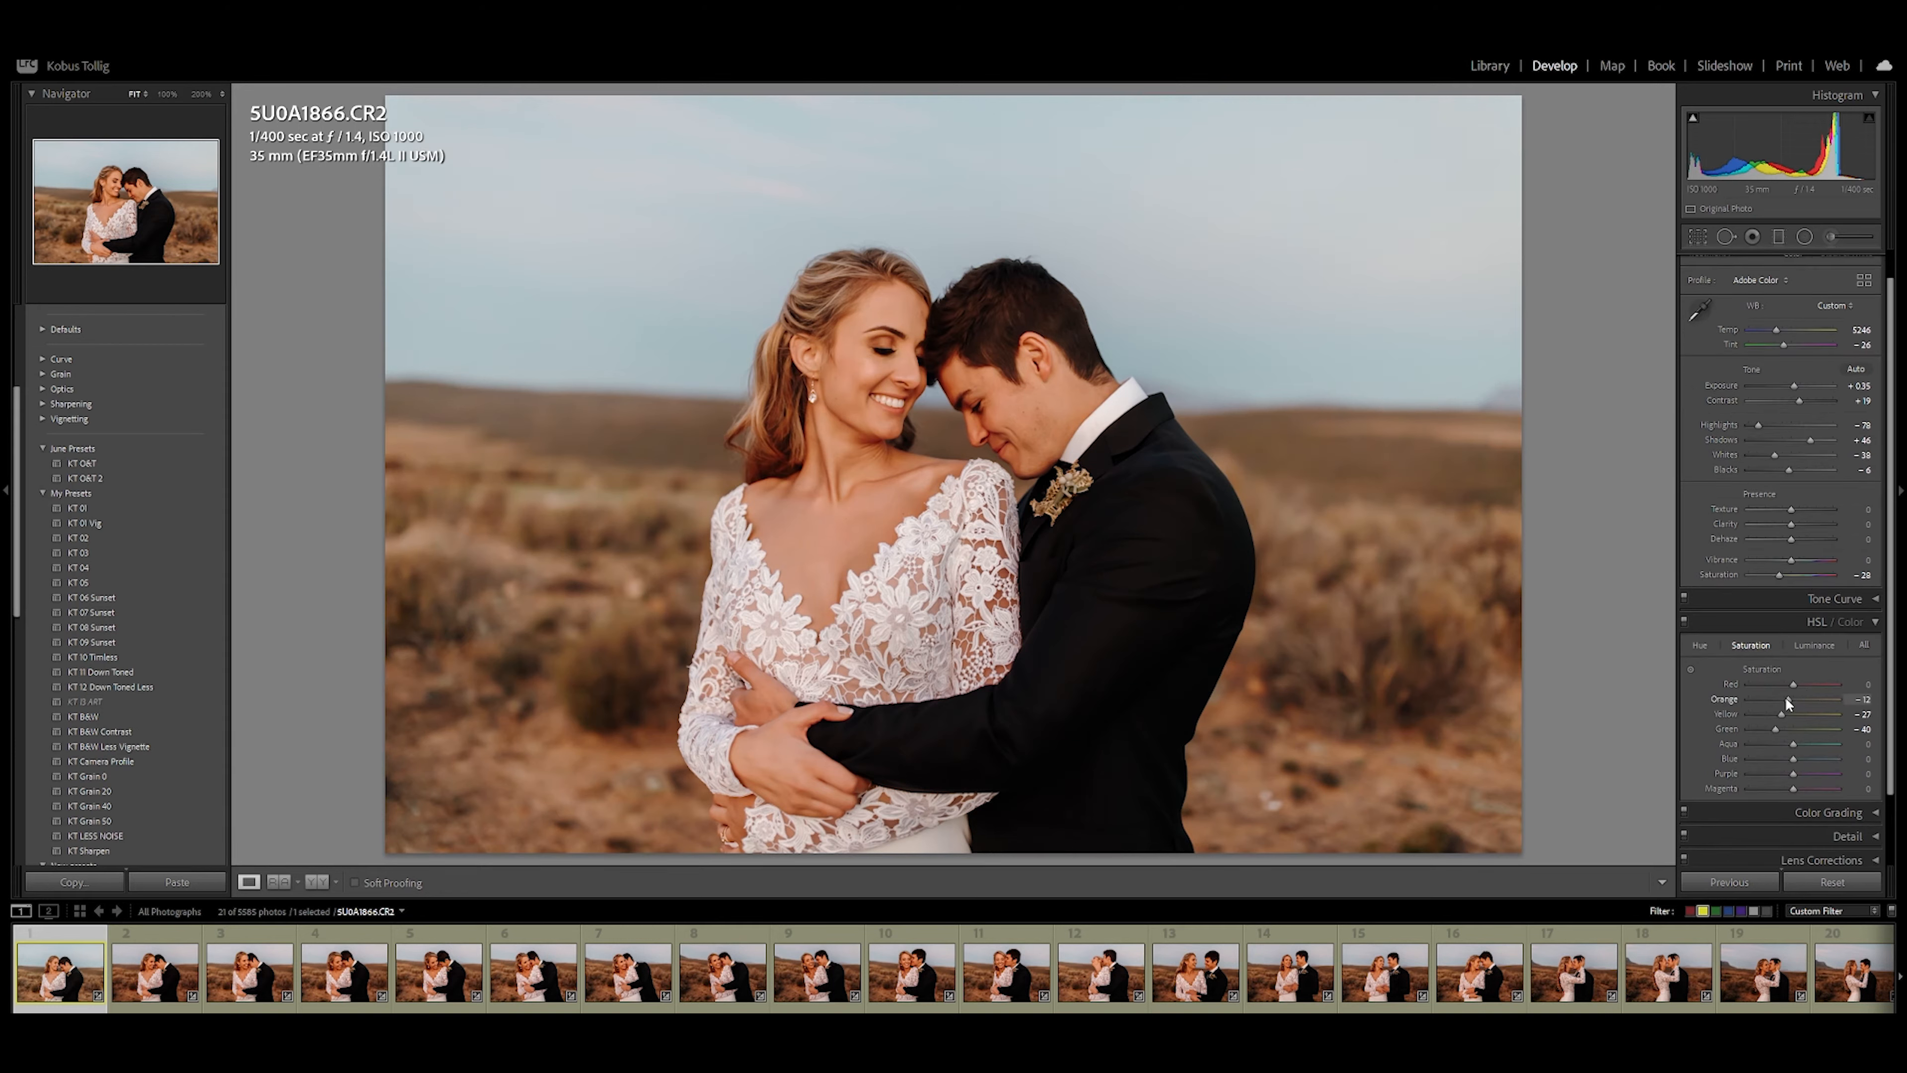
{"action": "scroll", "coordinate": [1828, 438], "scroll_direction": "up", "scroll_amount": 1}
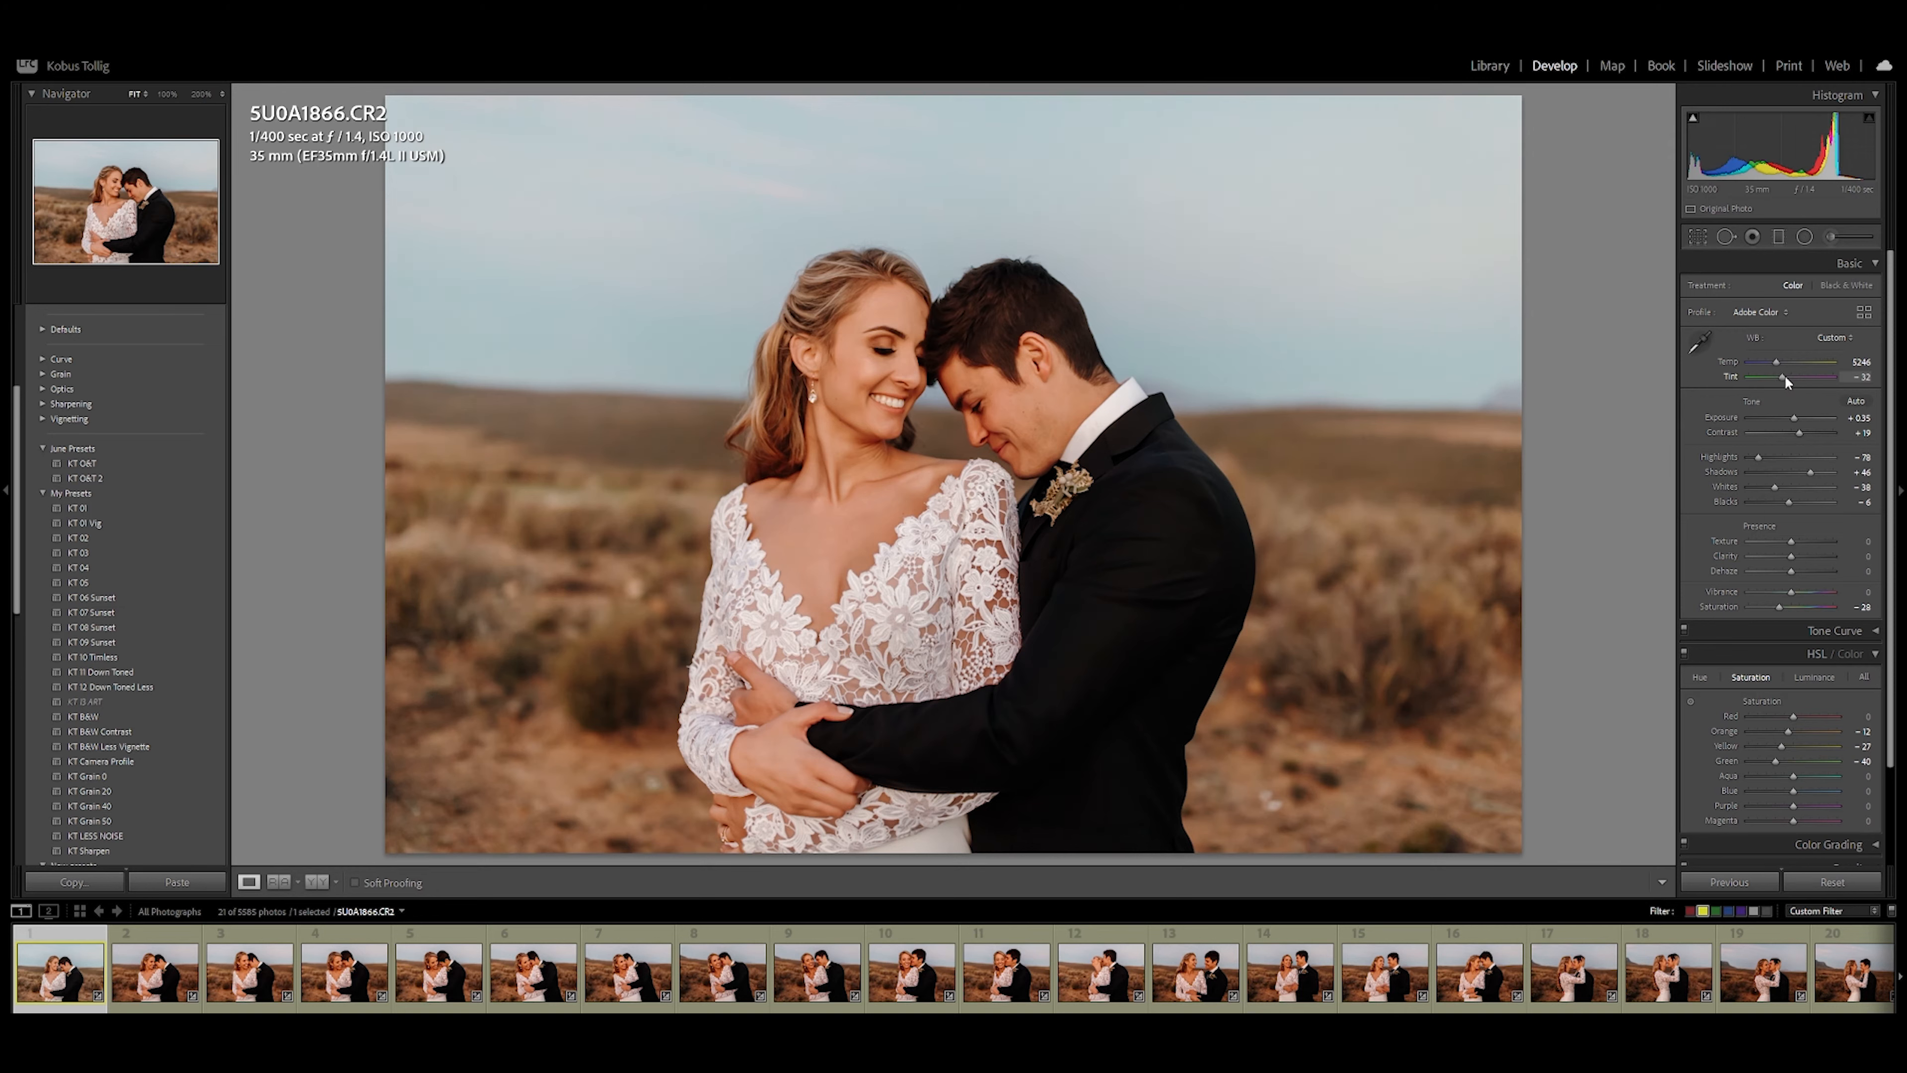
{"action": "left_click_drag", "start_coordinate": [1777, 361], "coordinate": [1775, 361]}
Select all the filtered photos and synchronize 5U0A1866's settings with them
{"action": "key", "text": "ctrl+a"}
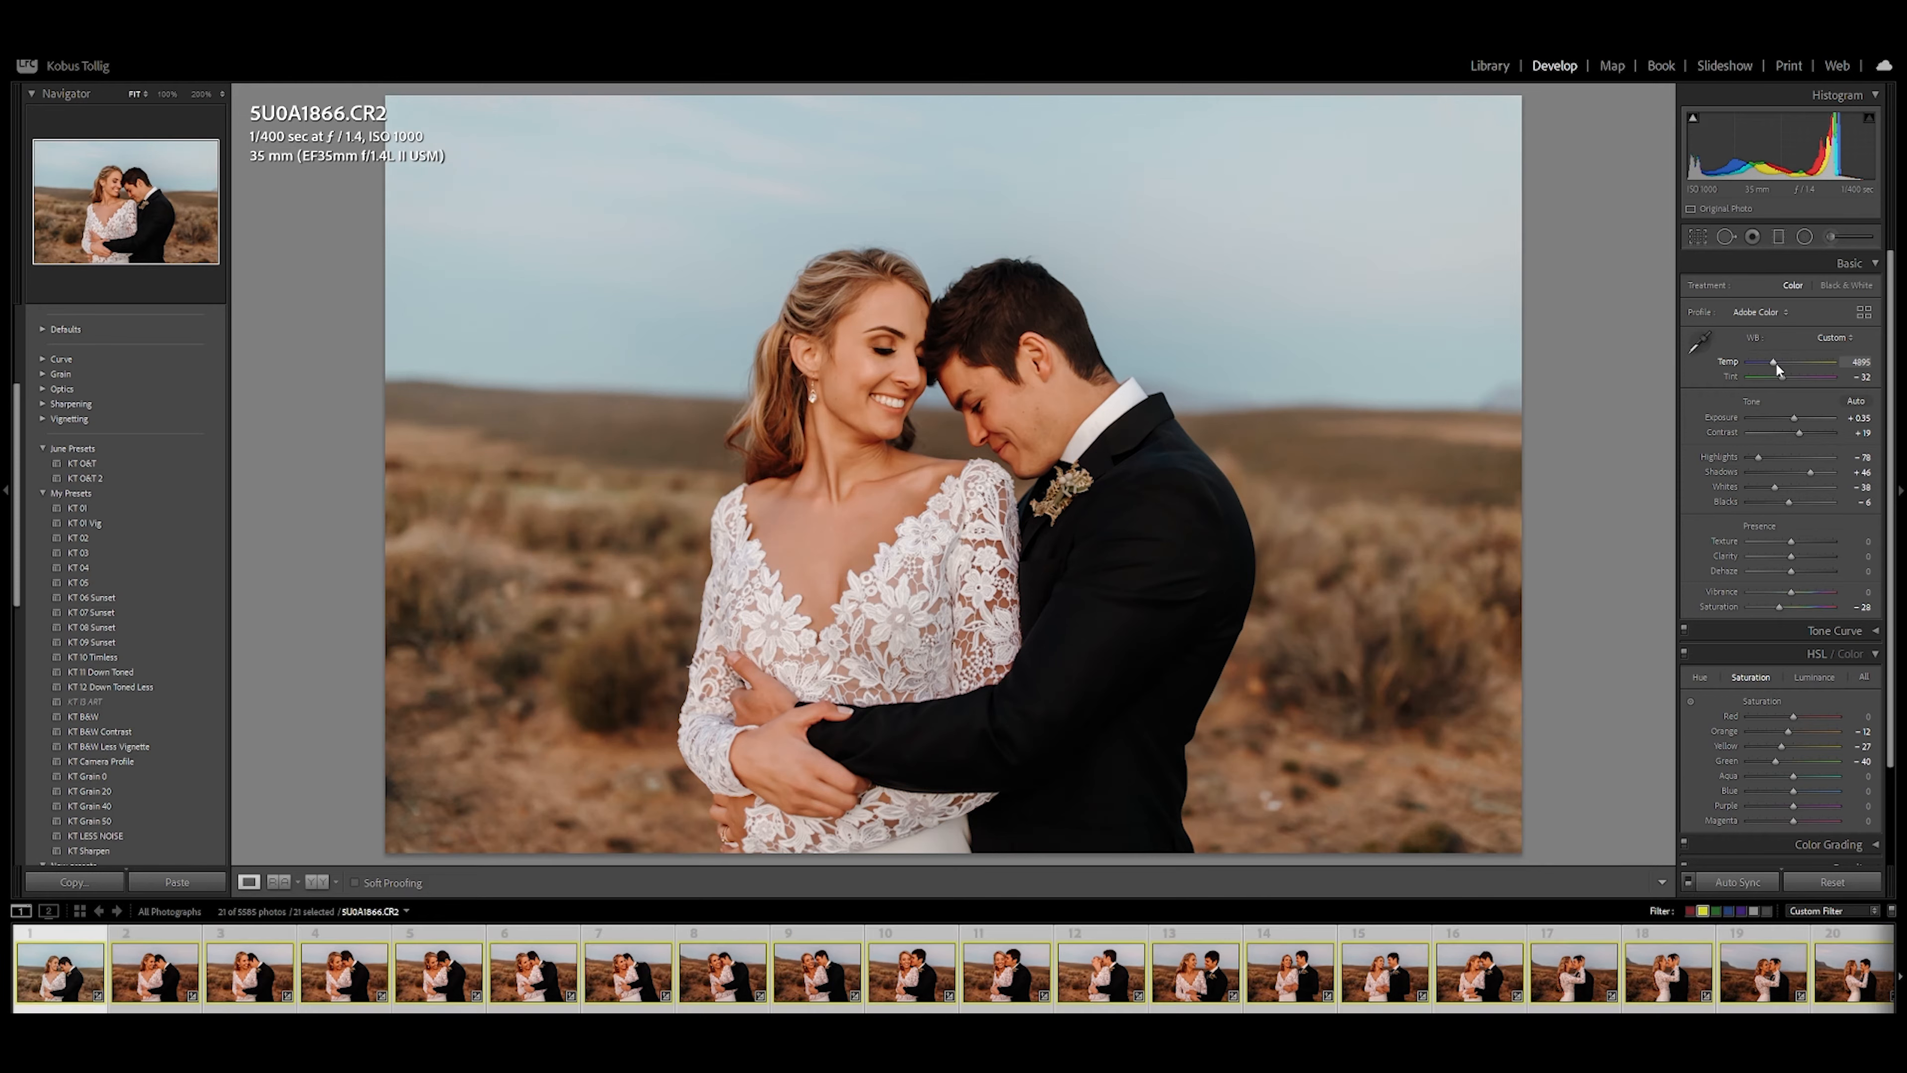
{"action": "left_click", "coordinate": [1747, 883]}
{"action": "left_click", "coordinate": [1511, 992]}
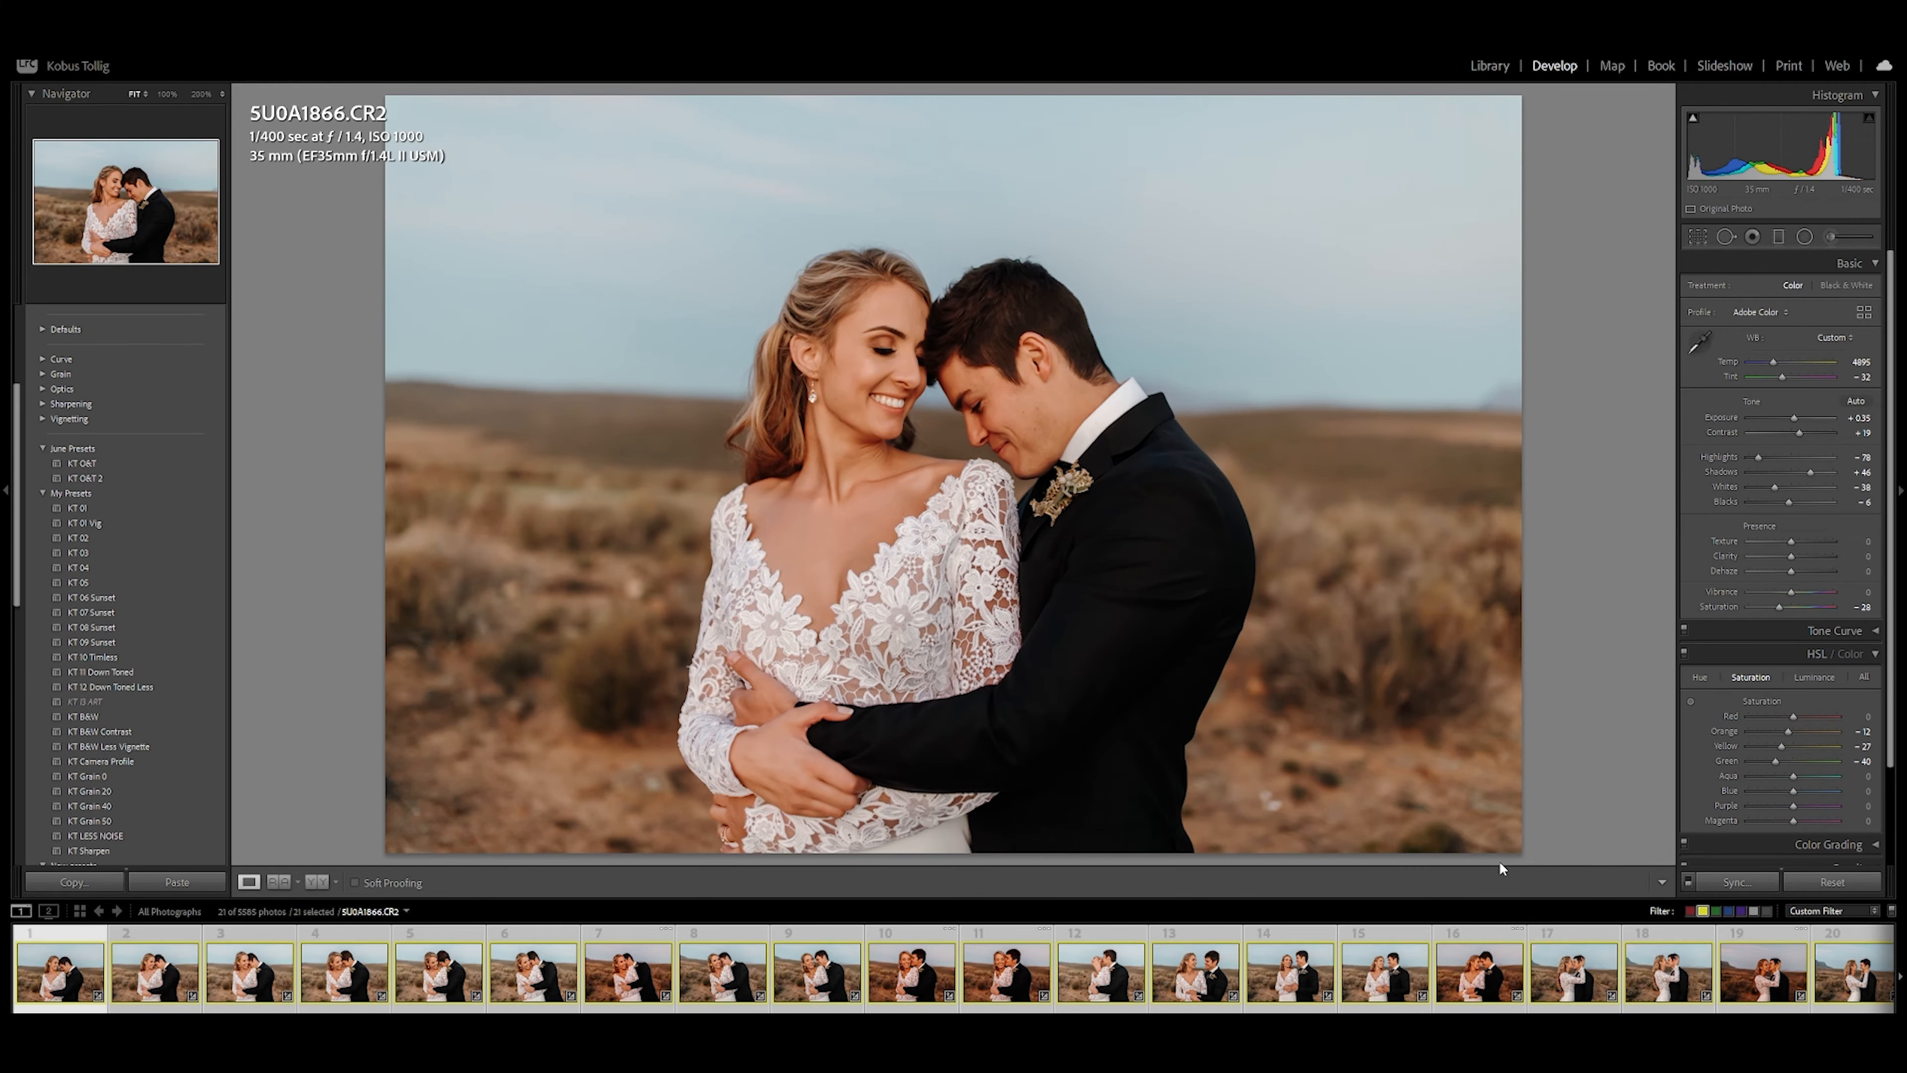
Give the photos from 5U0A1866 up to, but not including, 5U0A1927 the blue label
{"action": "key", "text": "8"}
{"action": "key", "text": "8"}
{"action": "key", "text": "8"}
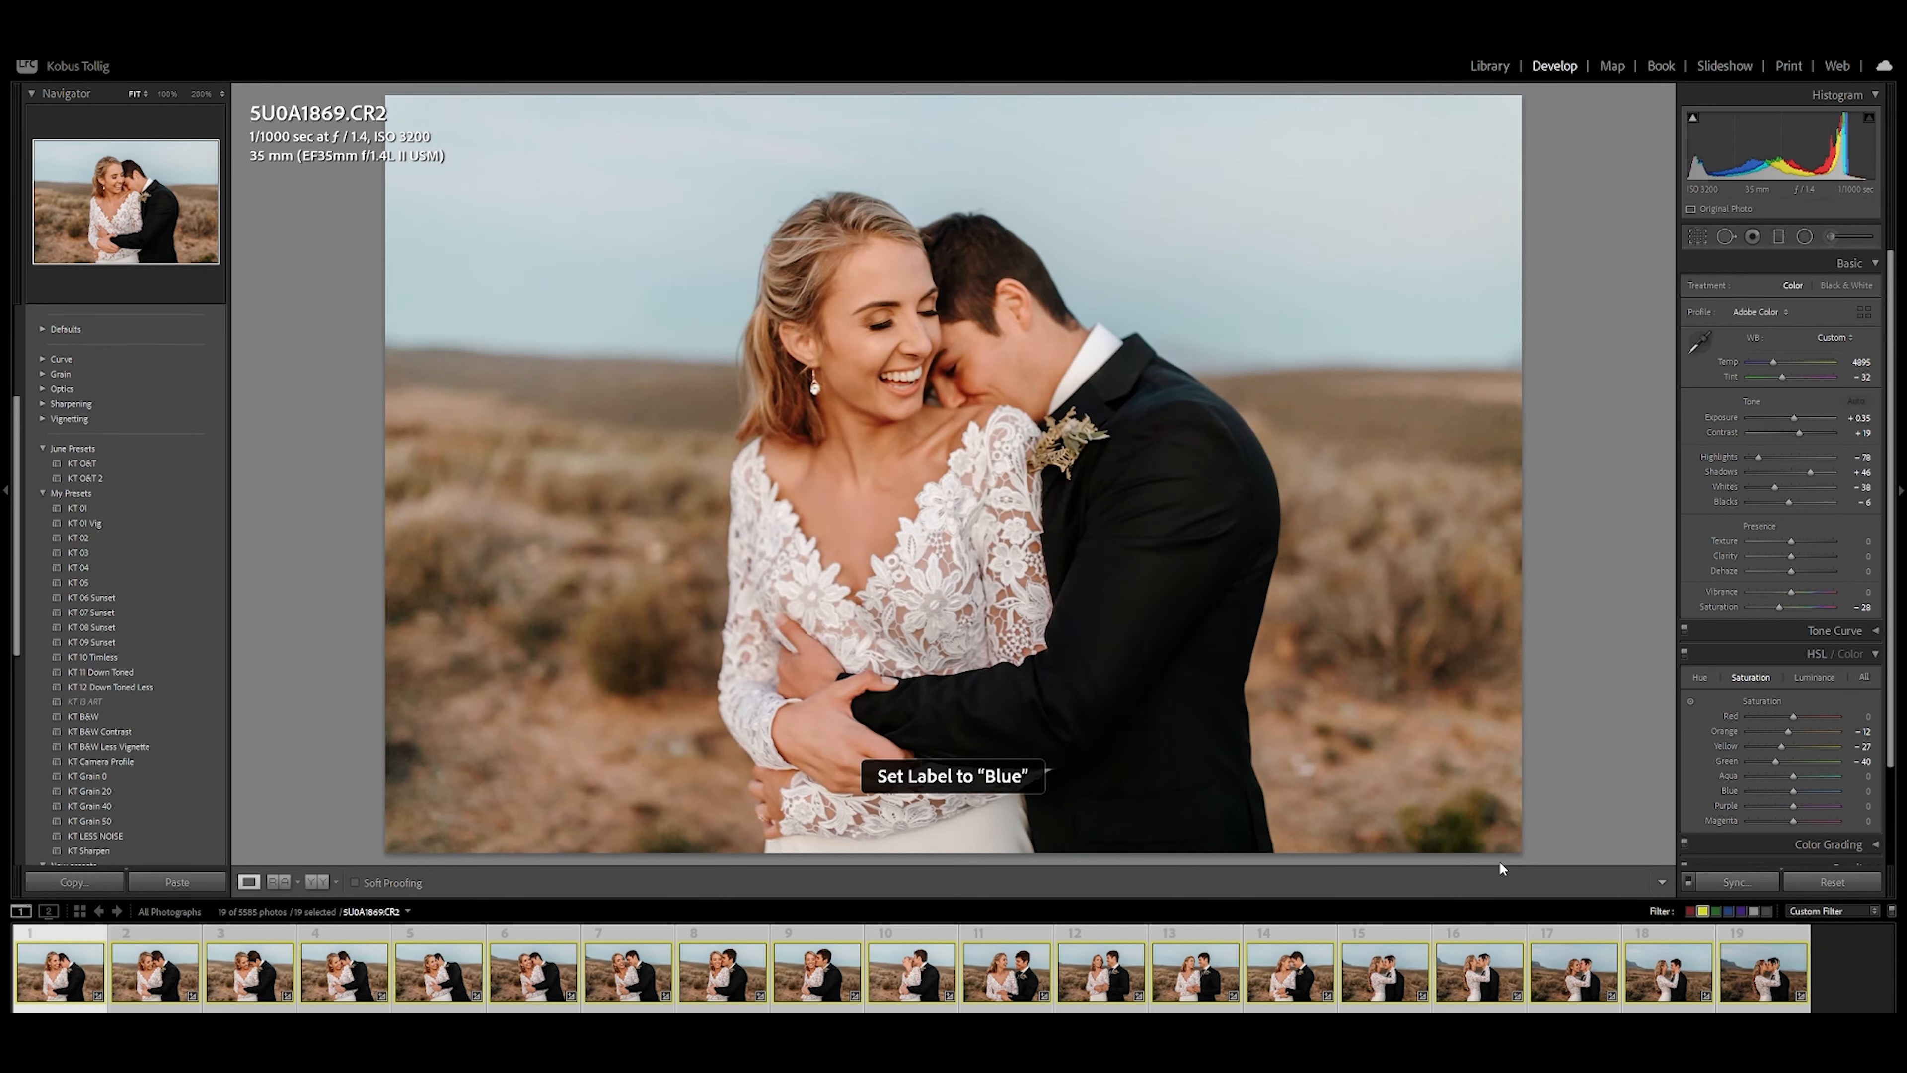
{"action": "key", "text": "8"}
{"action": "key", "text": "8"}
{"action": "key", "text": "8"}
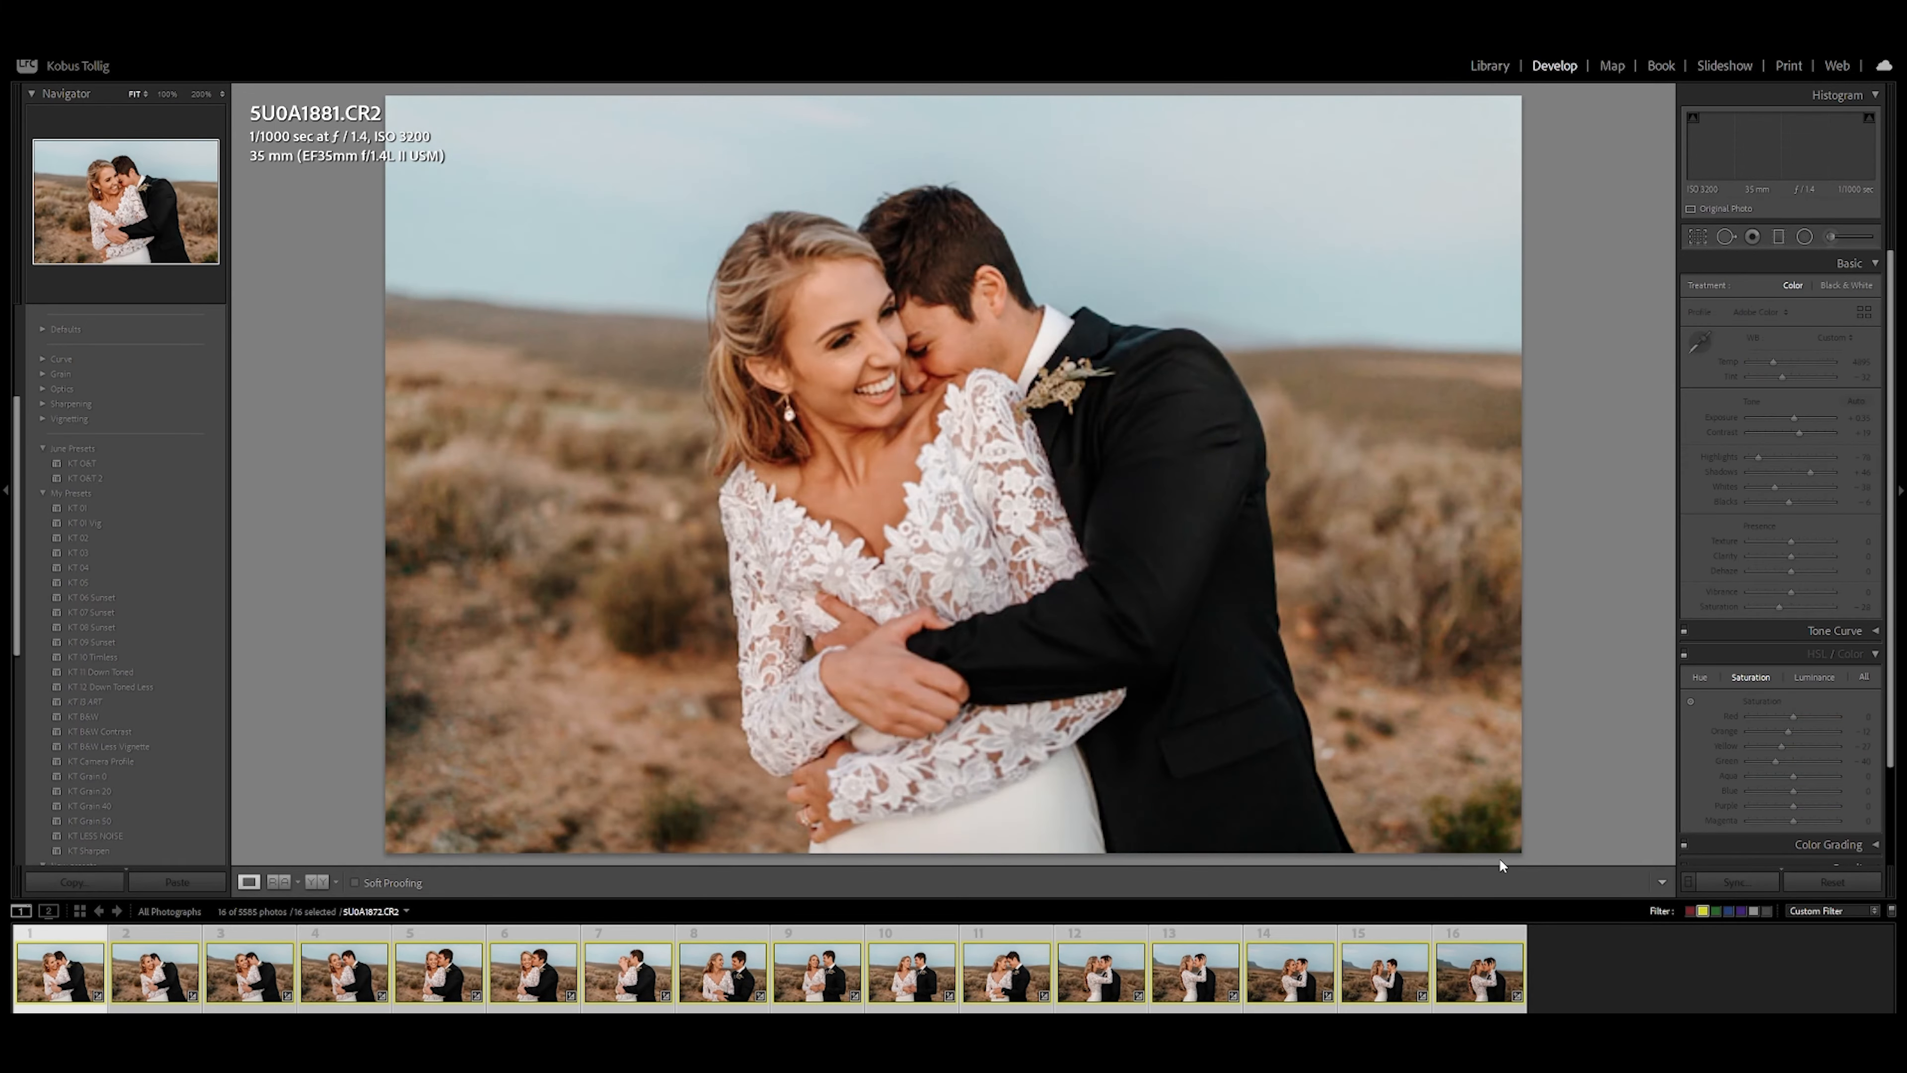
{"action": "key", "text": "8"}
{"action": "key", "text": "8"}
{"action": "key", "text": "8"}
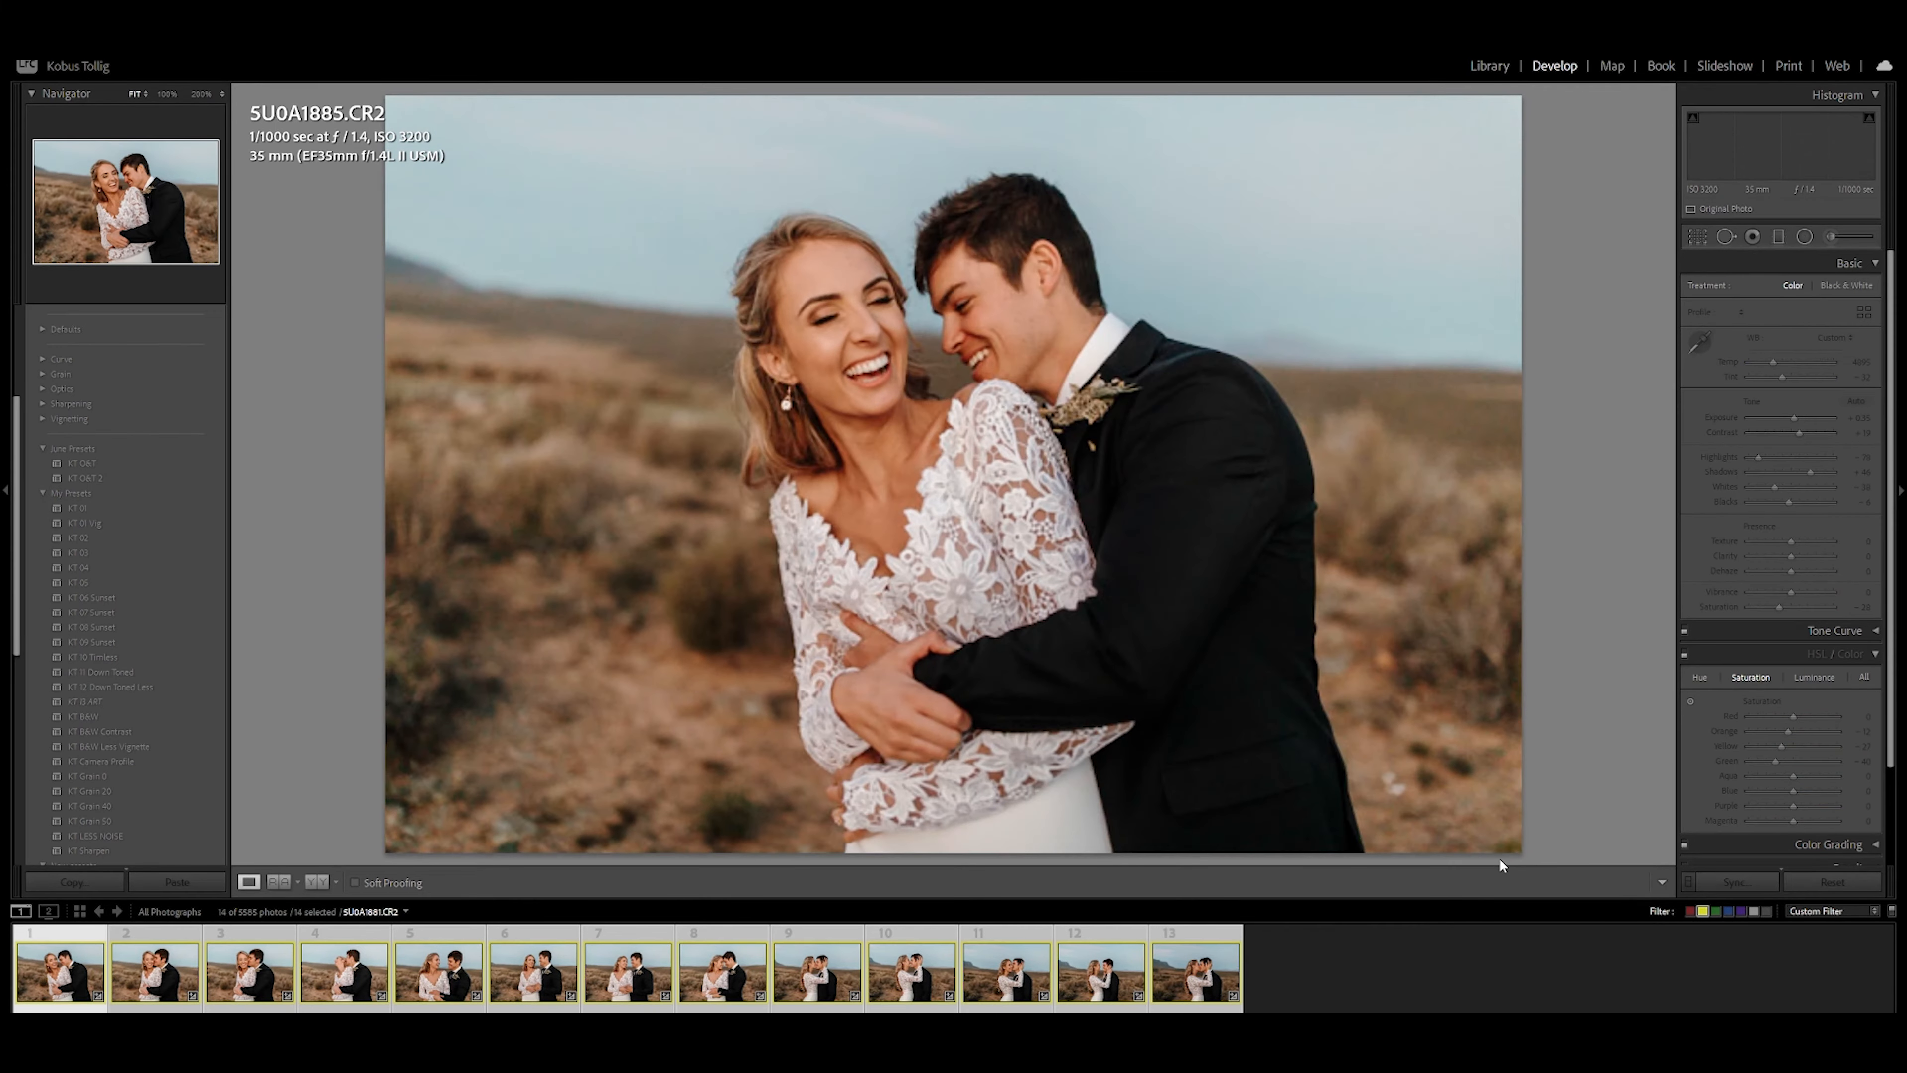
{"action": "key", "text": "8"}
{"action": "key", "text": "8"}
{"action": "key", "text": "8"}
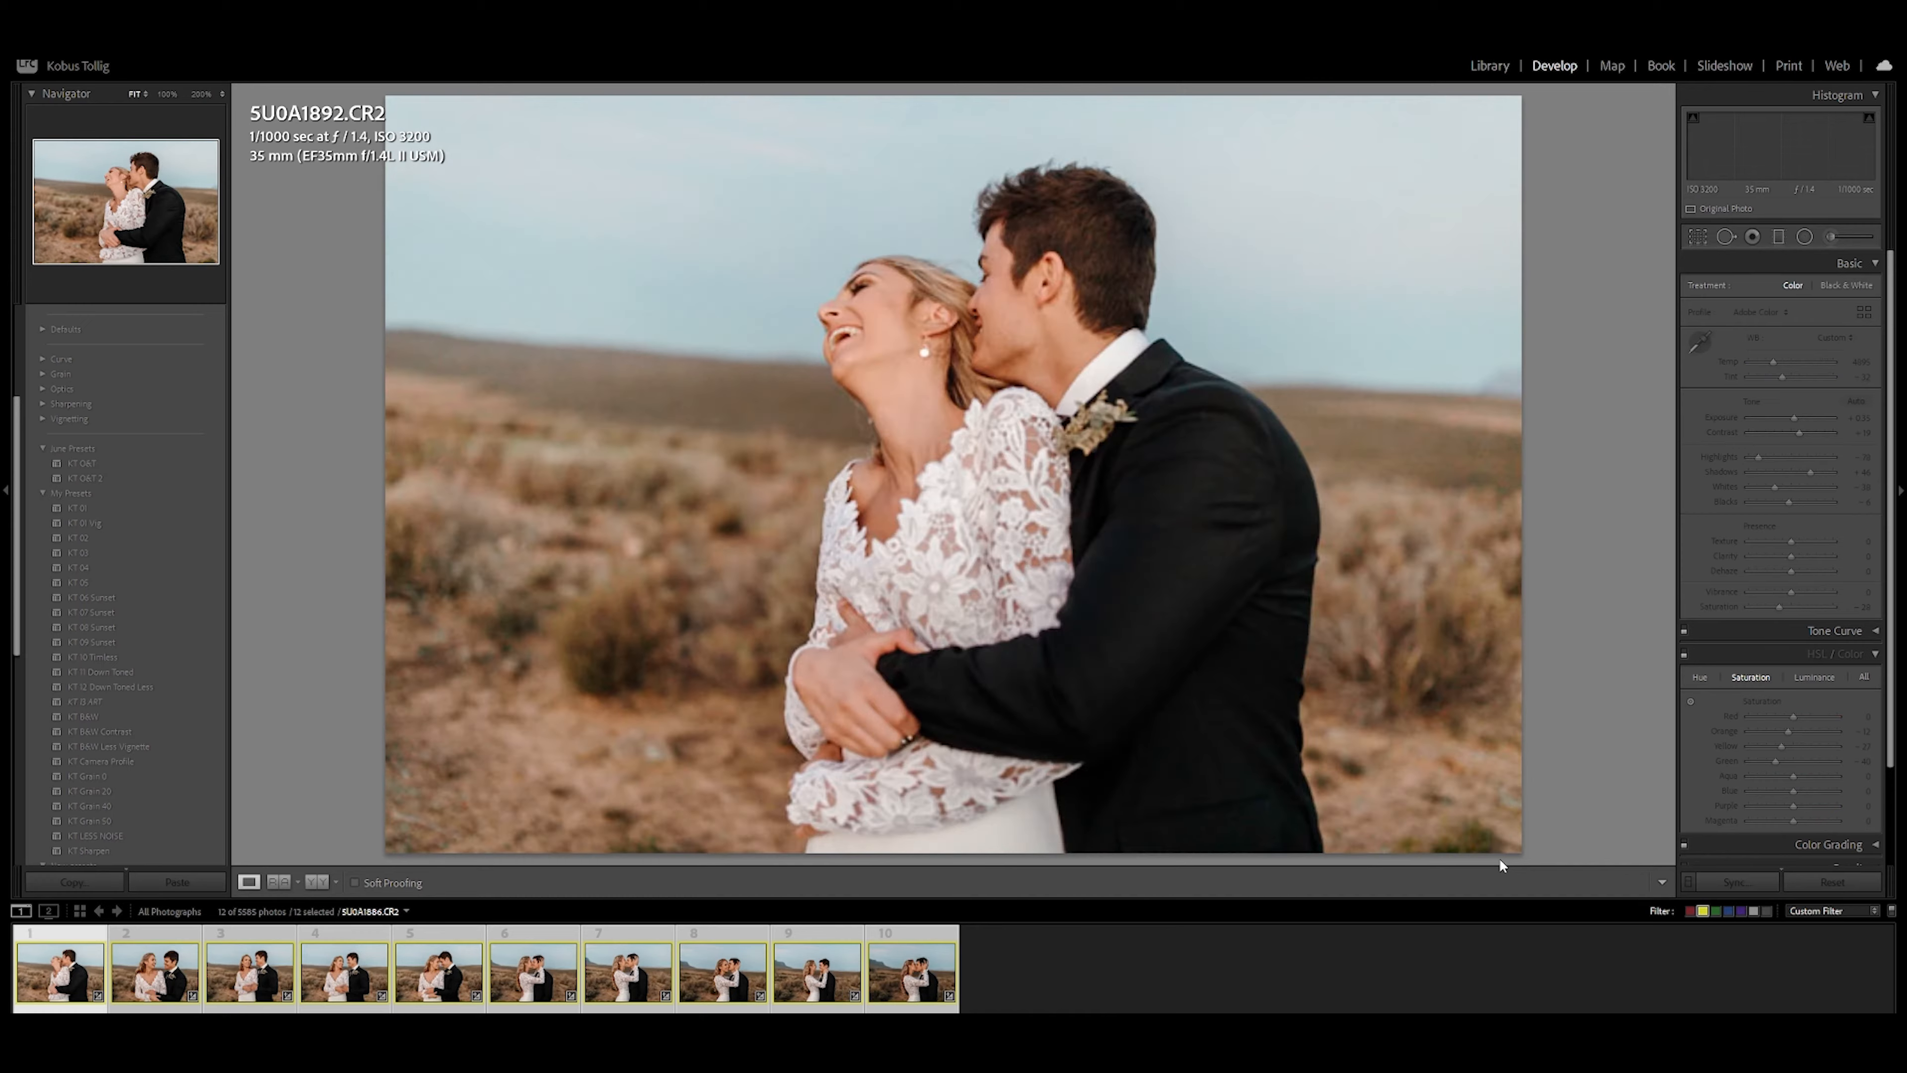
{"action": "key", "text": "8"}
{"action": "key", "text": "8"}
{"action": "key", "text": "8"}
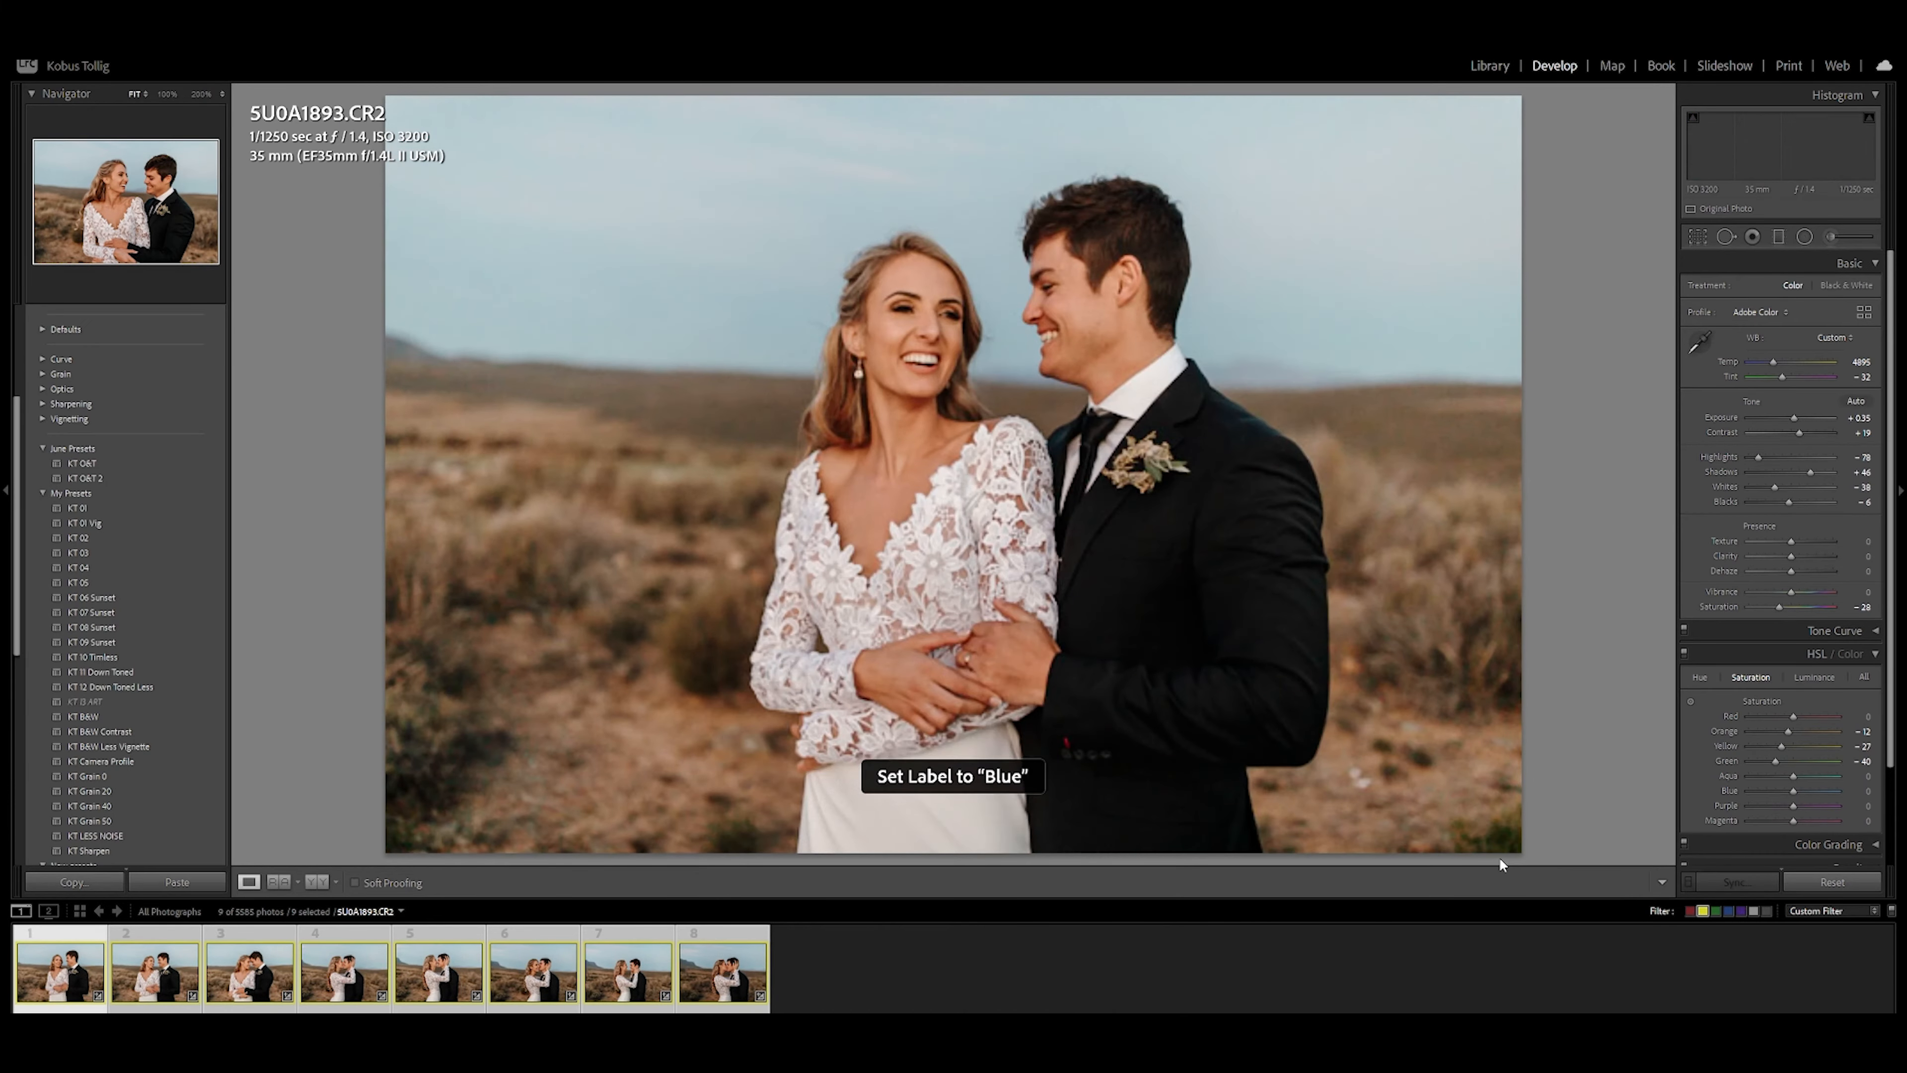
{"action": "key", "text": "8"}
{"action": "key", "text": "8"}
{"action": "key", "text": "8"}
{"action": "key", "text": "8"}
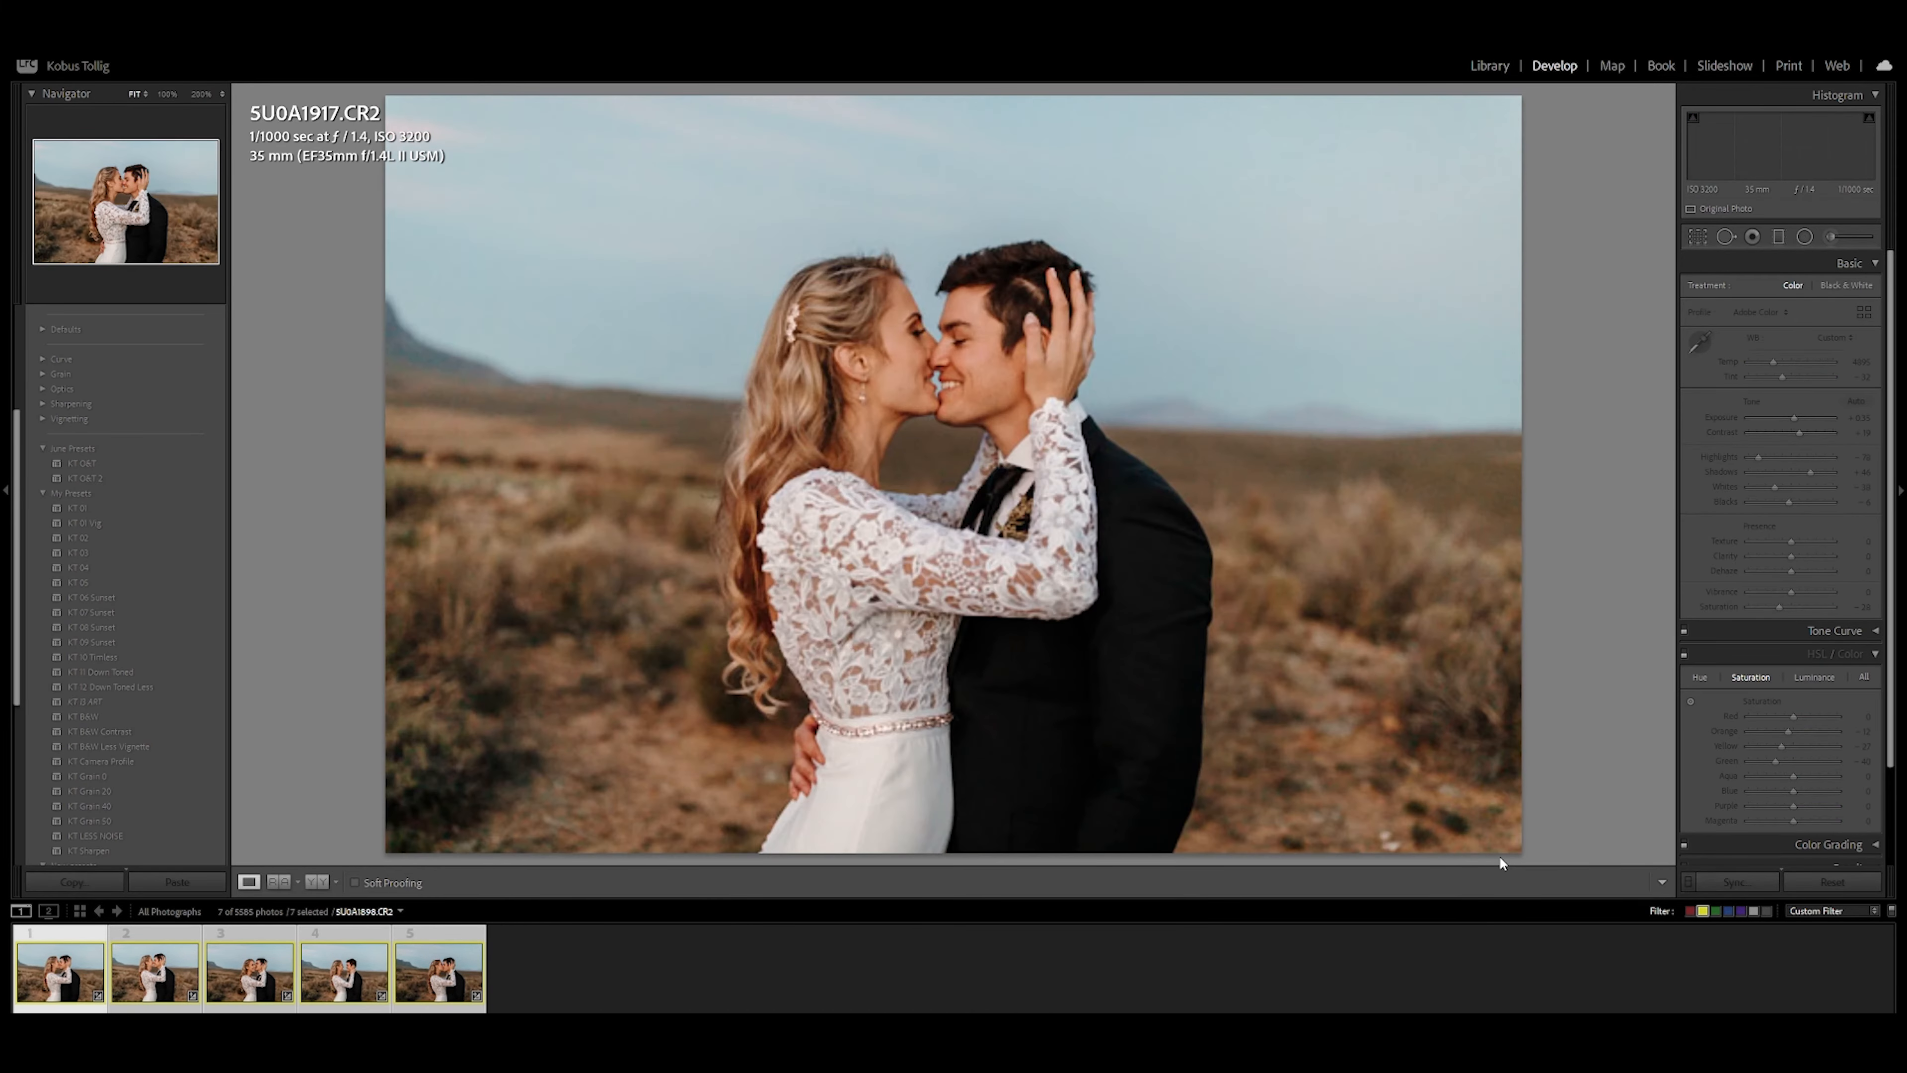
{"action": "key", "text": "8"}
{"action": "key", "text": "8"}
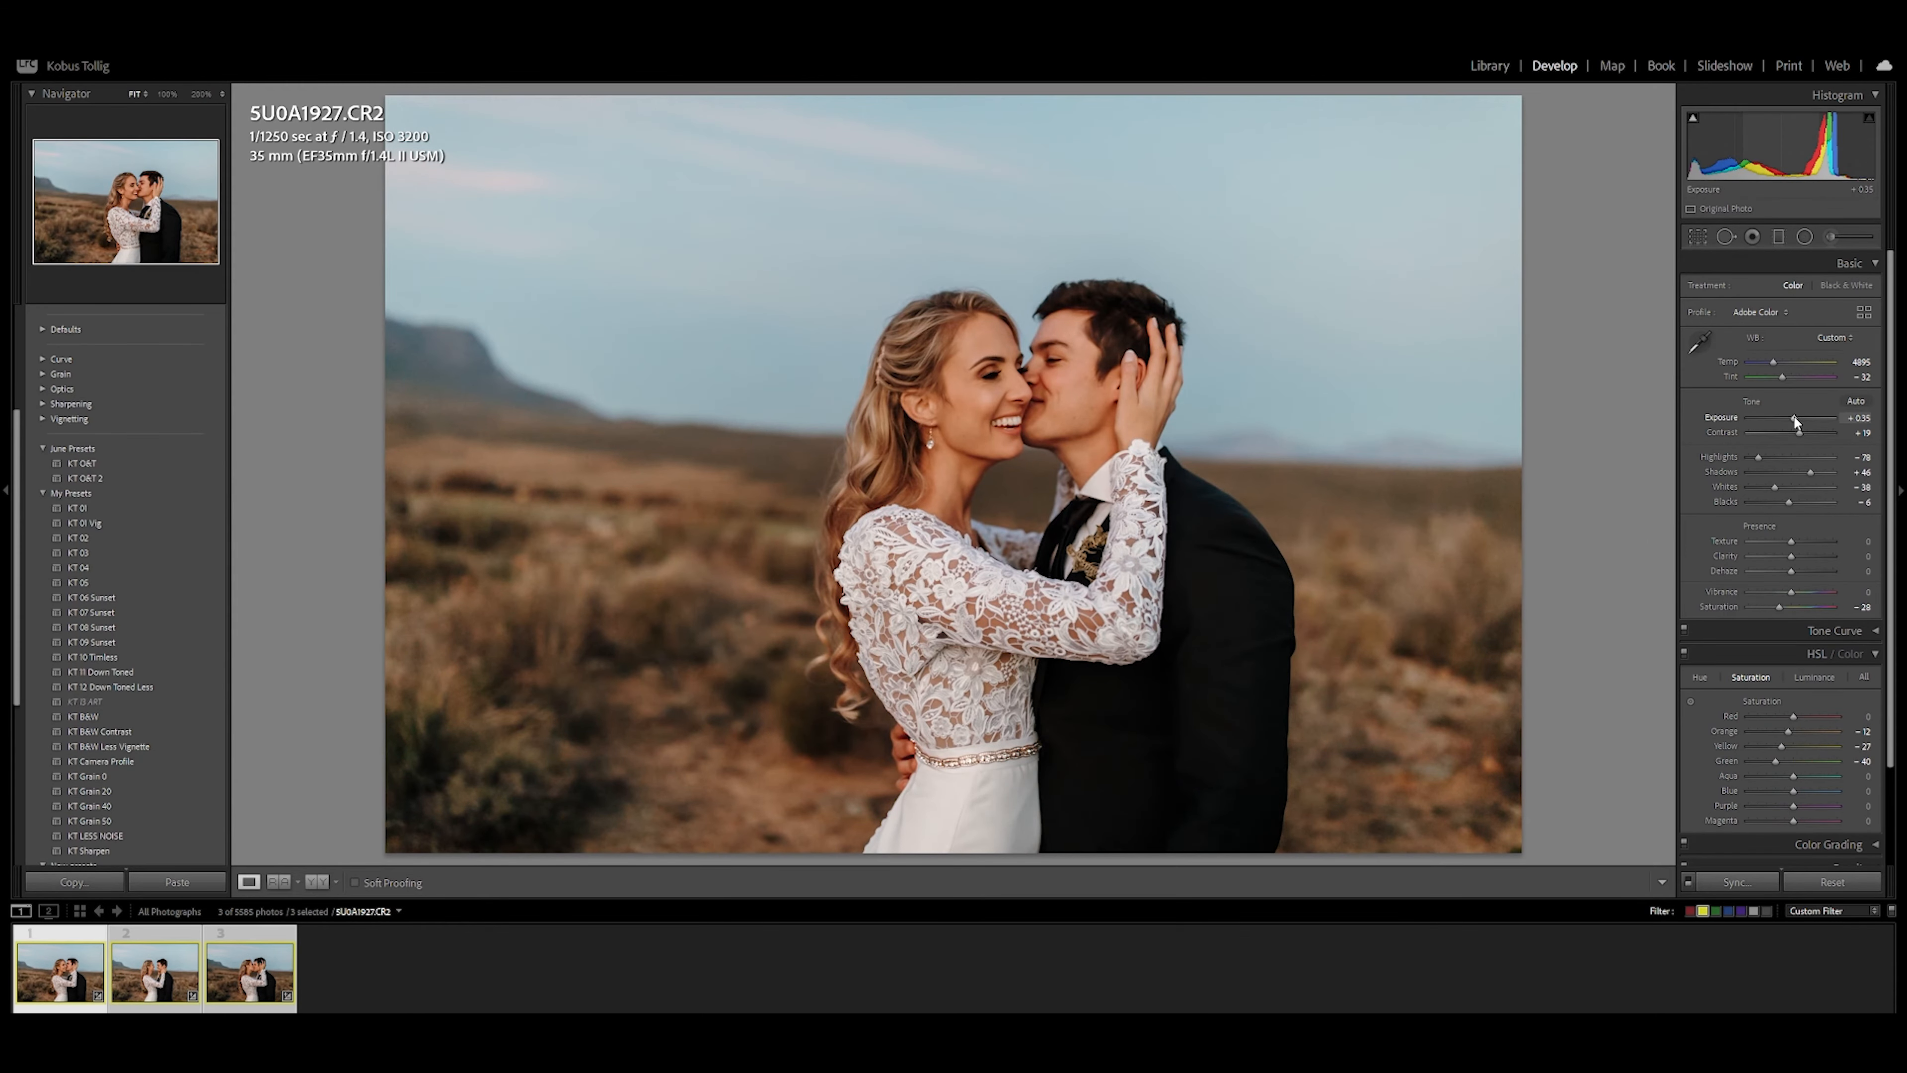
Raise 5U0A1927's exposure to +0.53 and synchronize its settings with the selected photos
{"action": "left_click_drag", "start_coordinate": [1794, 414], "coordinate": [1797, 415]}
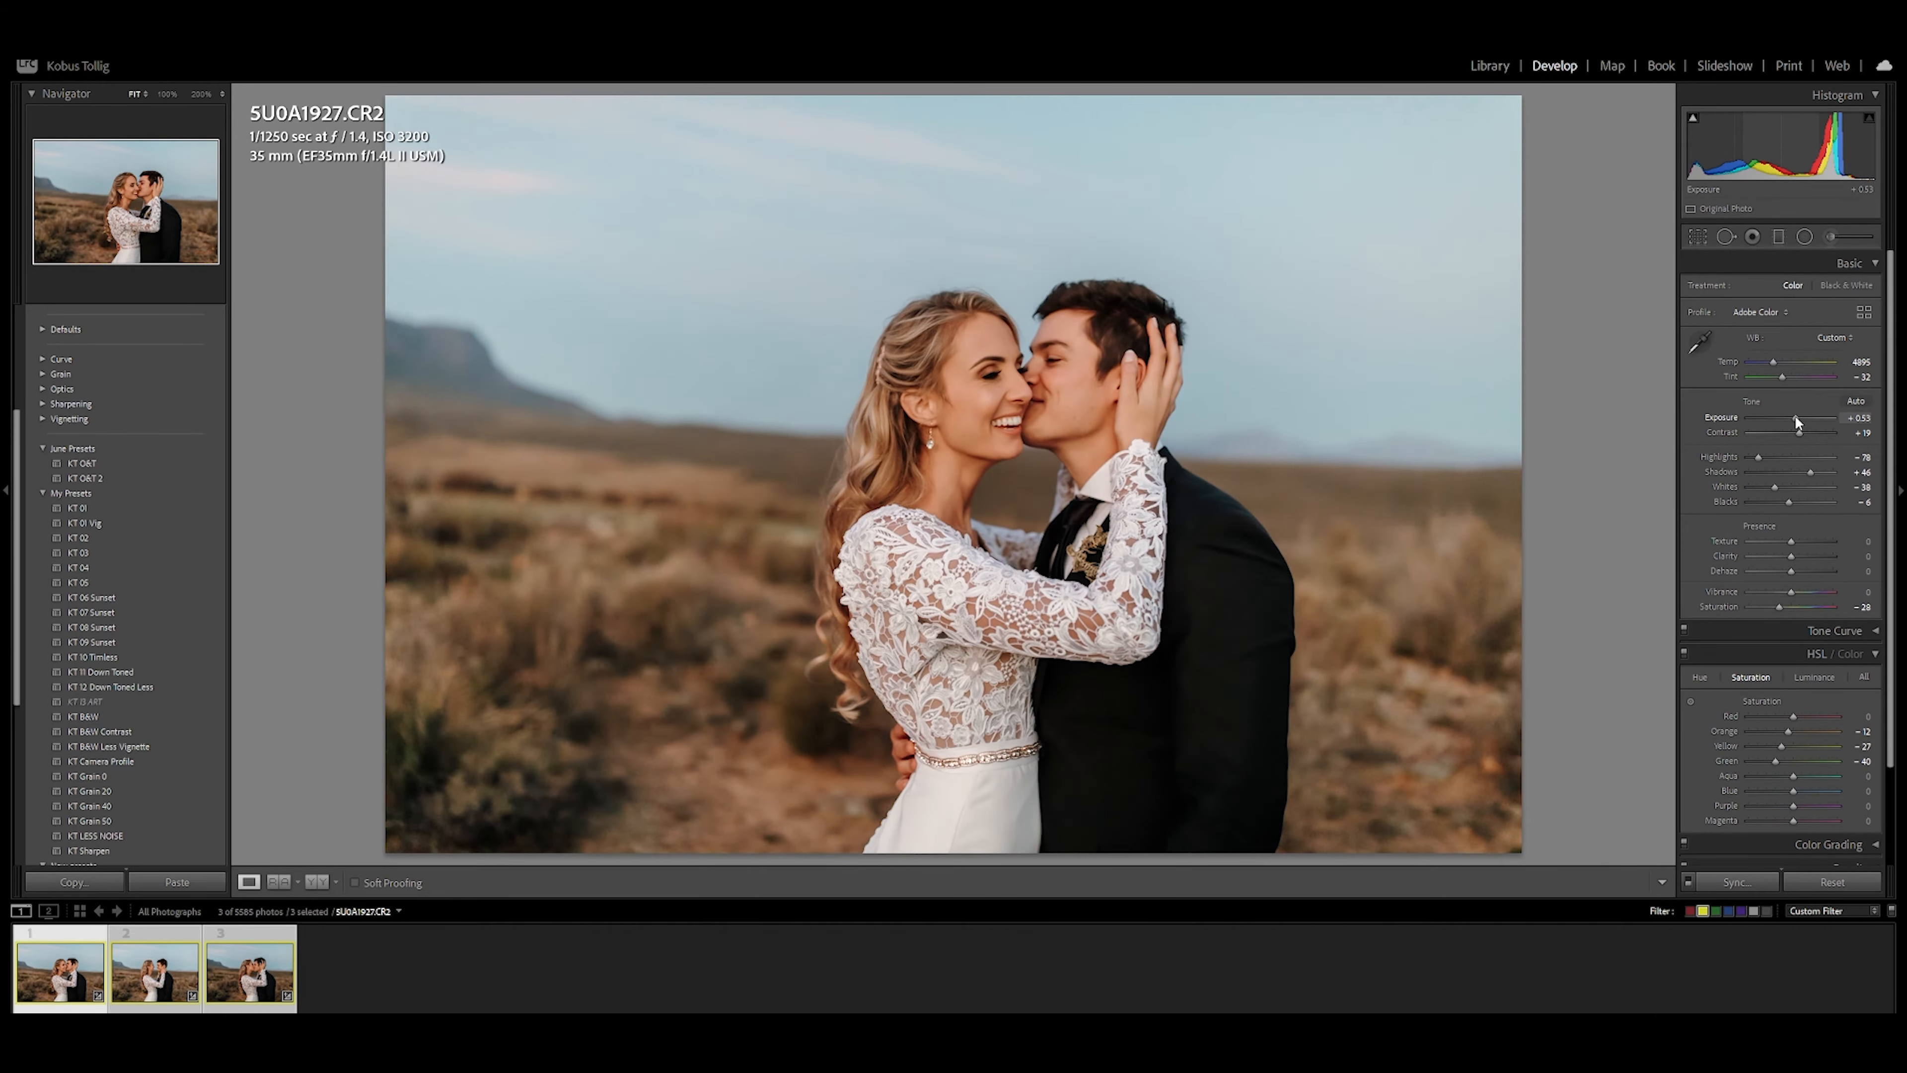
{"action": "left_click", "coordinate": [1721, 882]}
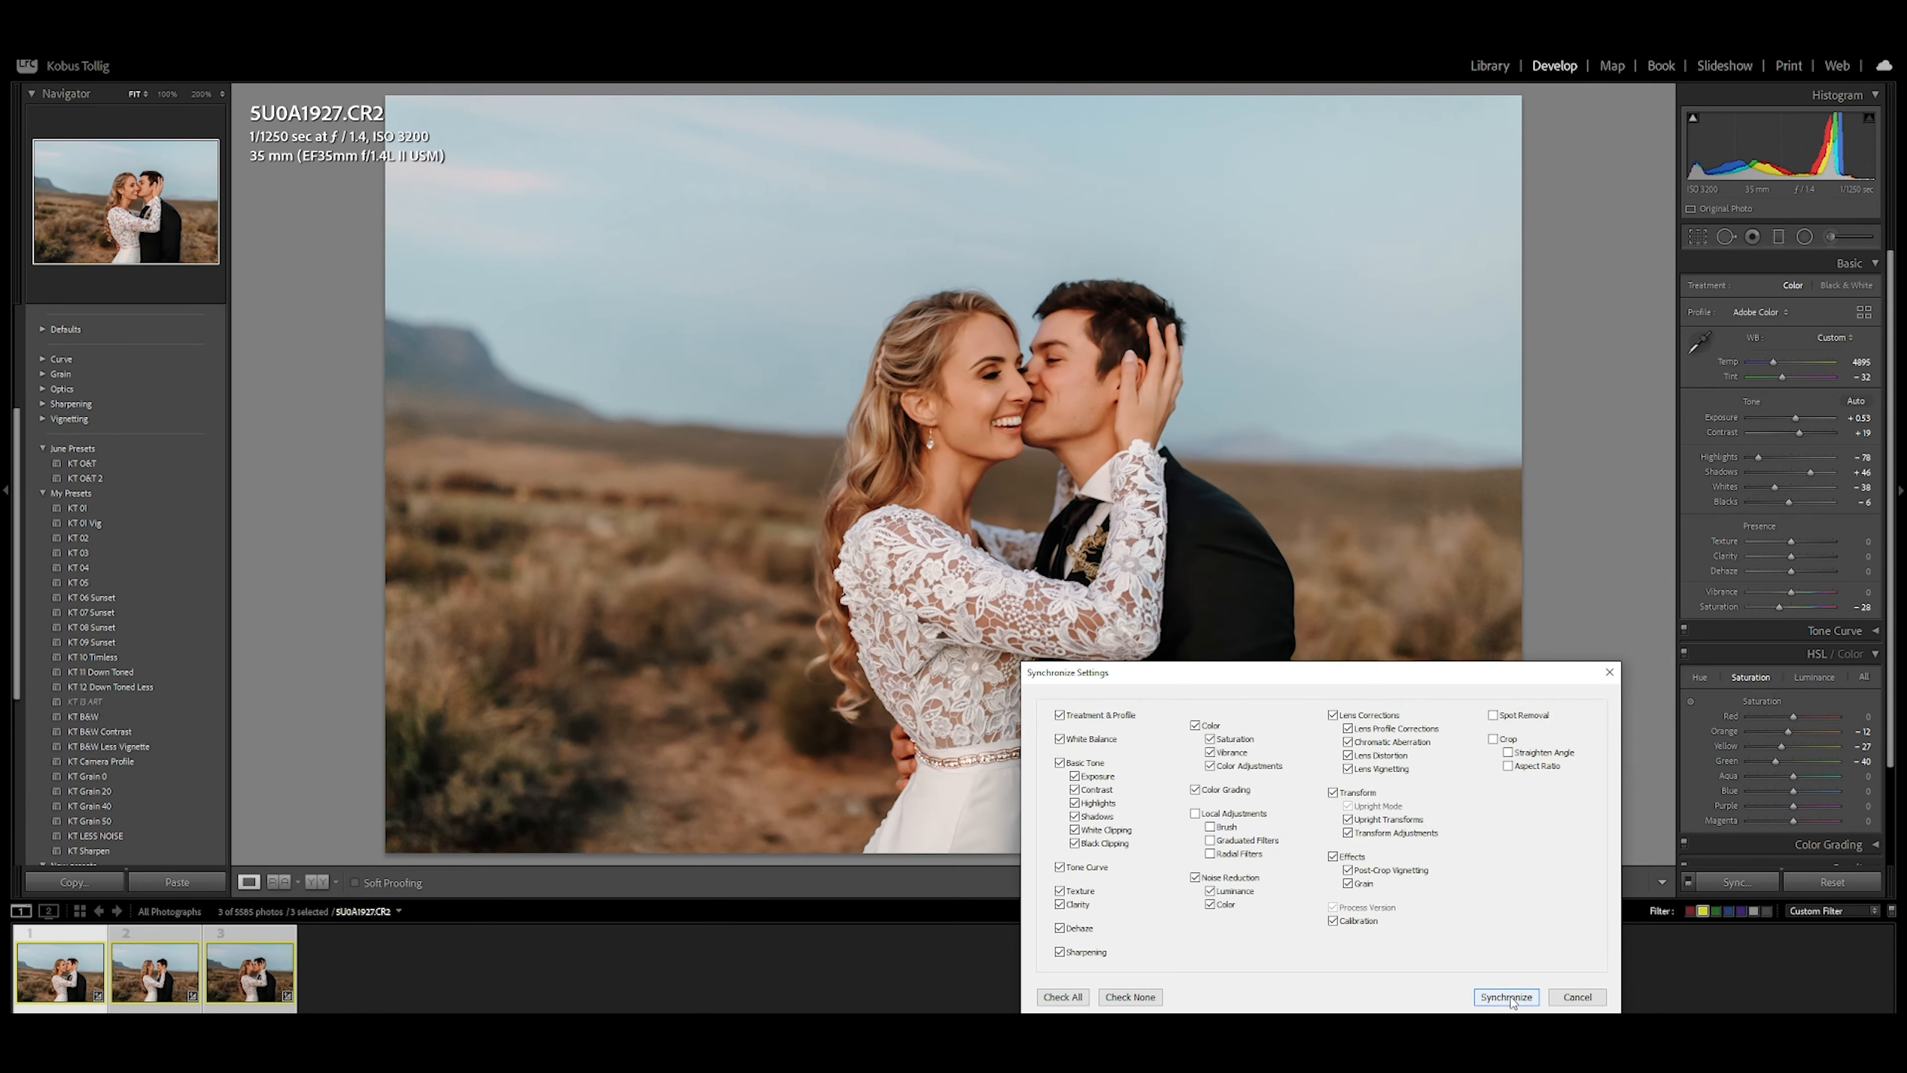
{"action": "left_click", "coordinate": [1510, 994]}
Give the remaining selected photos, starting at 5U0A1927, the blue label
{"action": "key", "text": "9"}
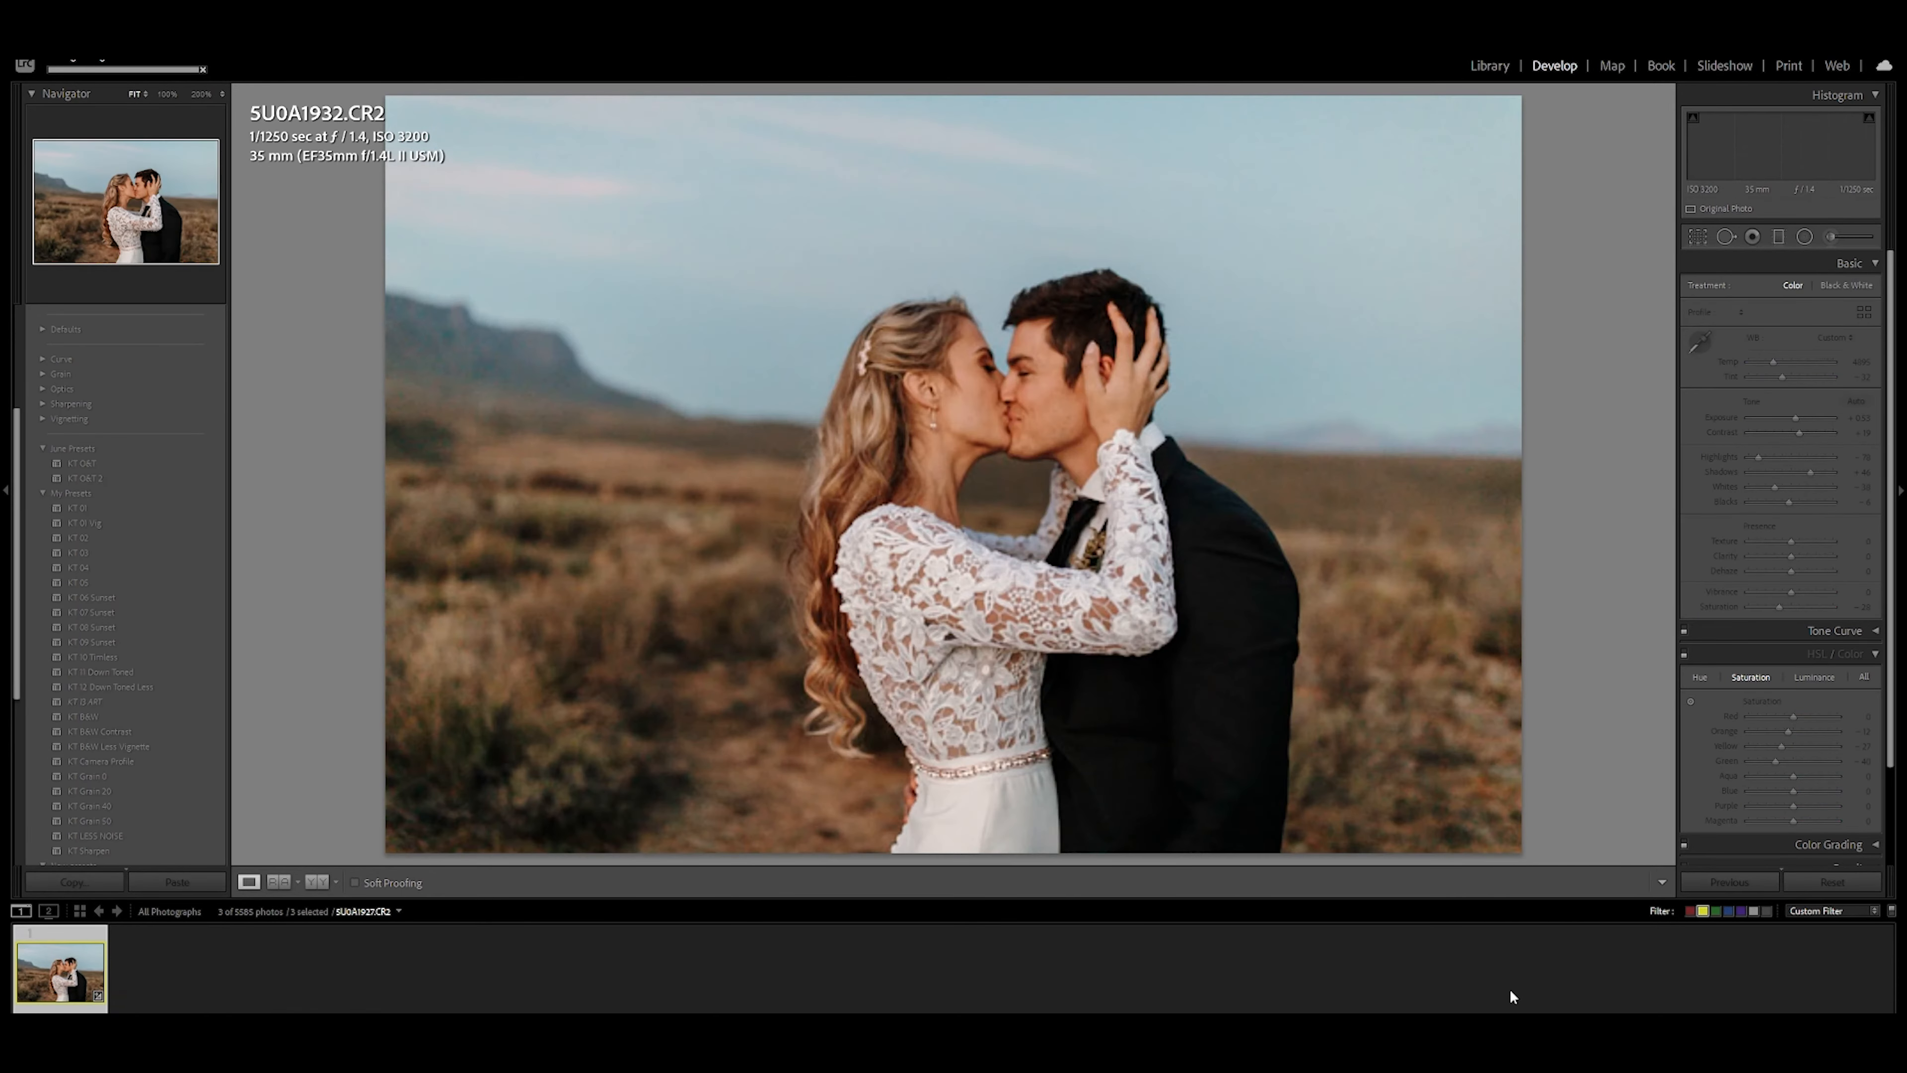
{"action": "key", "text": "9"}
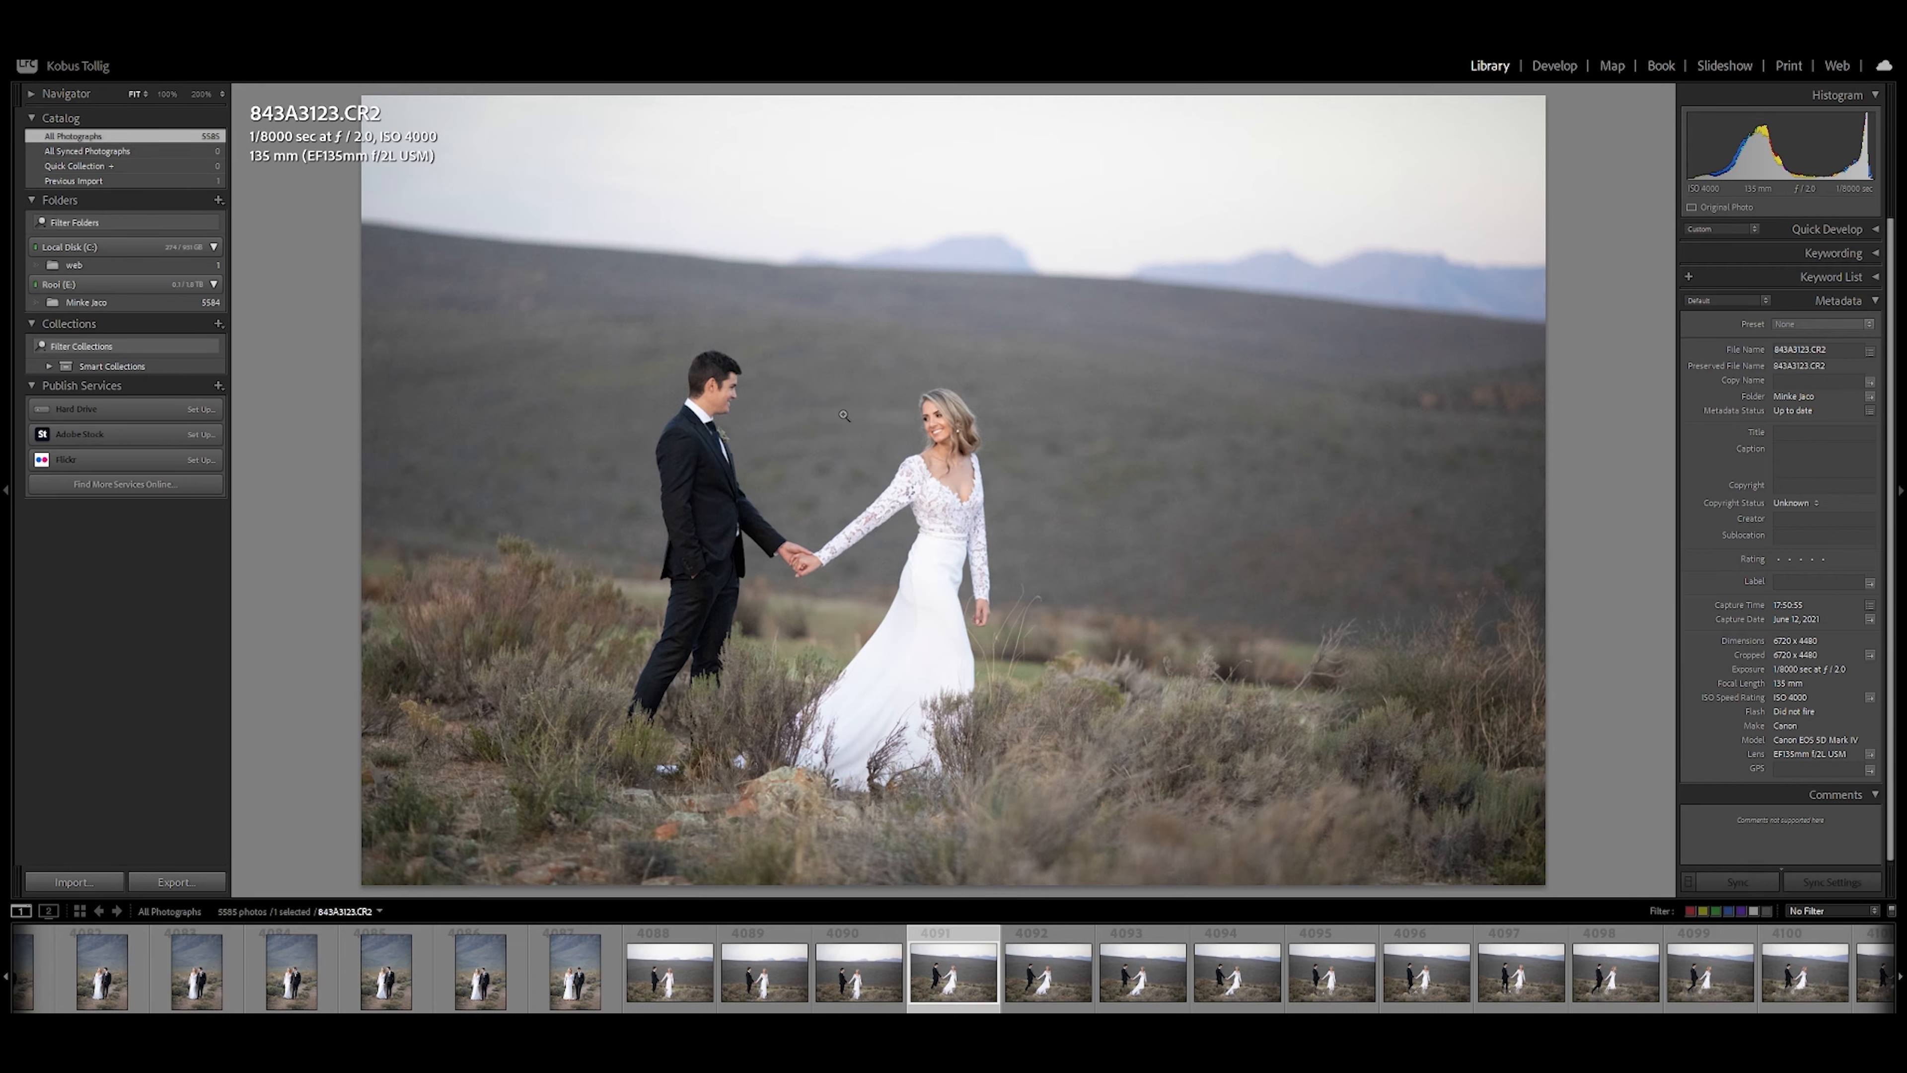
Browse the unedited couple photos from 843A3123 onward and examine 843A3139 at 100% zoom
{"action": "key", "text": "Right"}
{"action": "key", "text": "Right"}
{"action": "key", "text": "Right"}
{"action": "key", "text": "Right"}
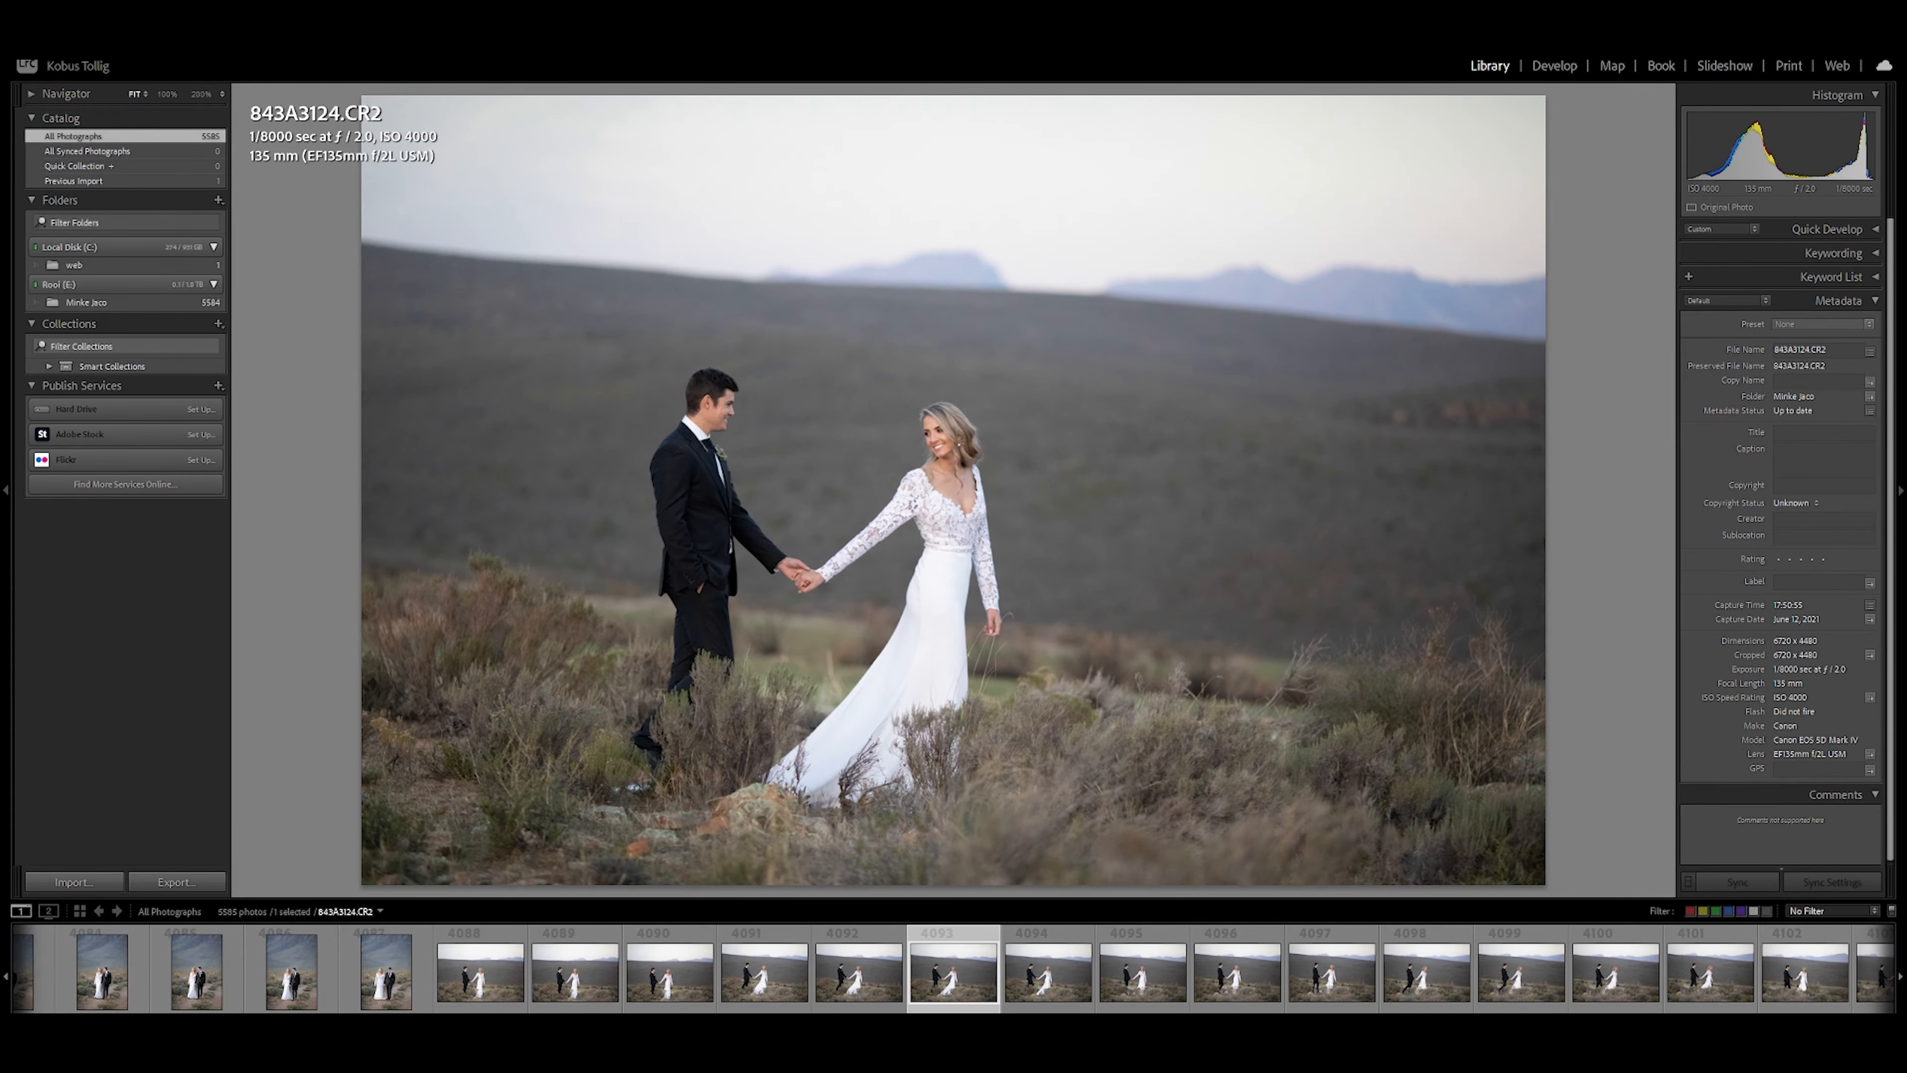
{"action": "key", "text": "Right"}
{"action": "key", "text": "Right"}
{"action": "key", "text": "Right"}
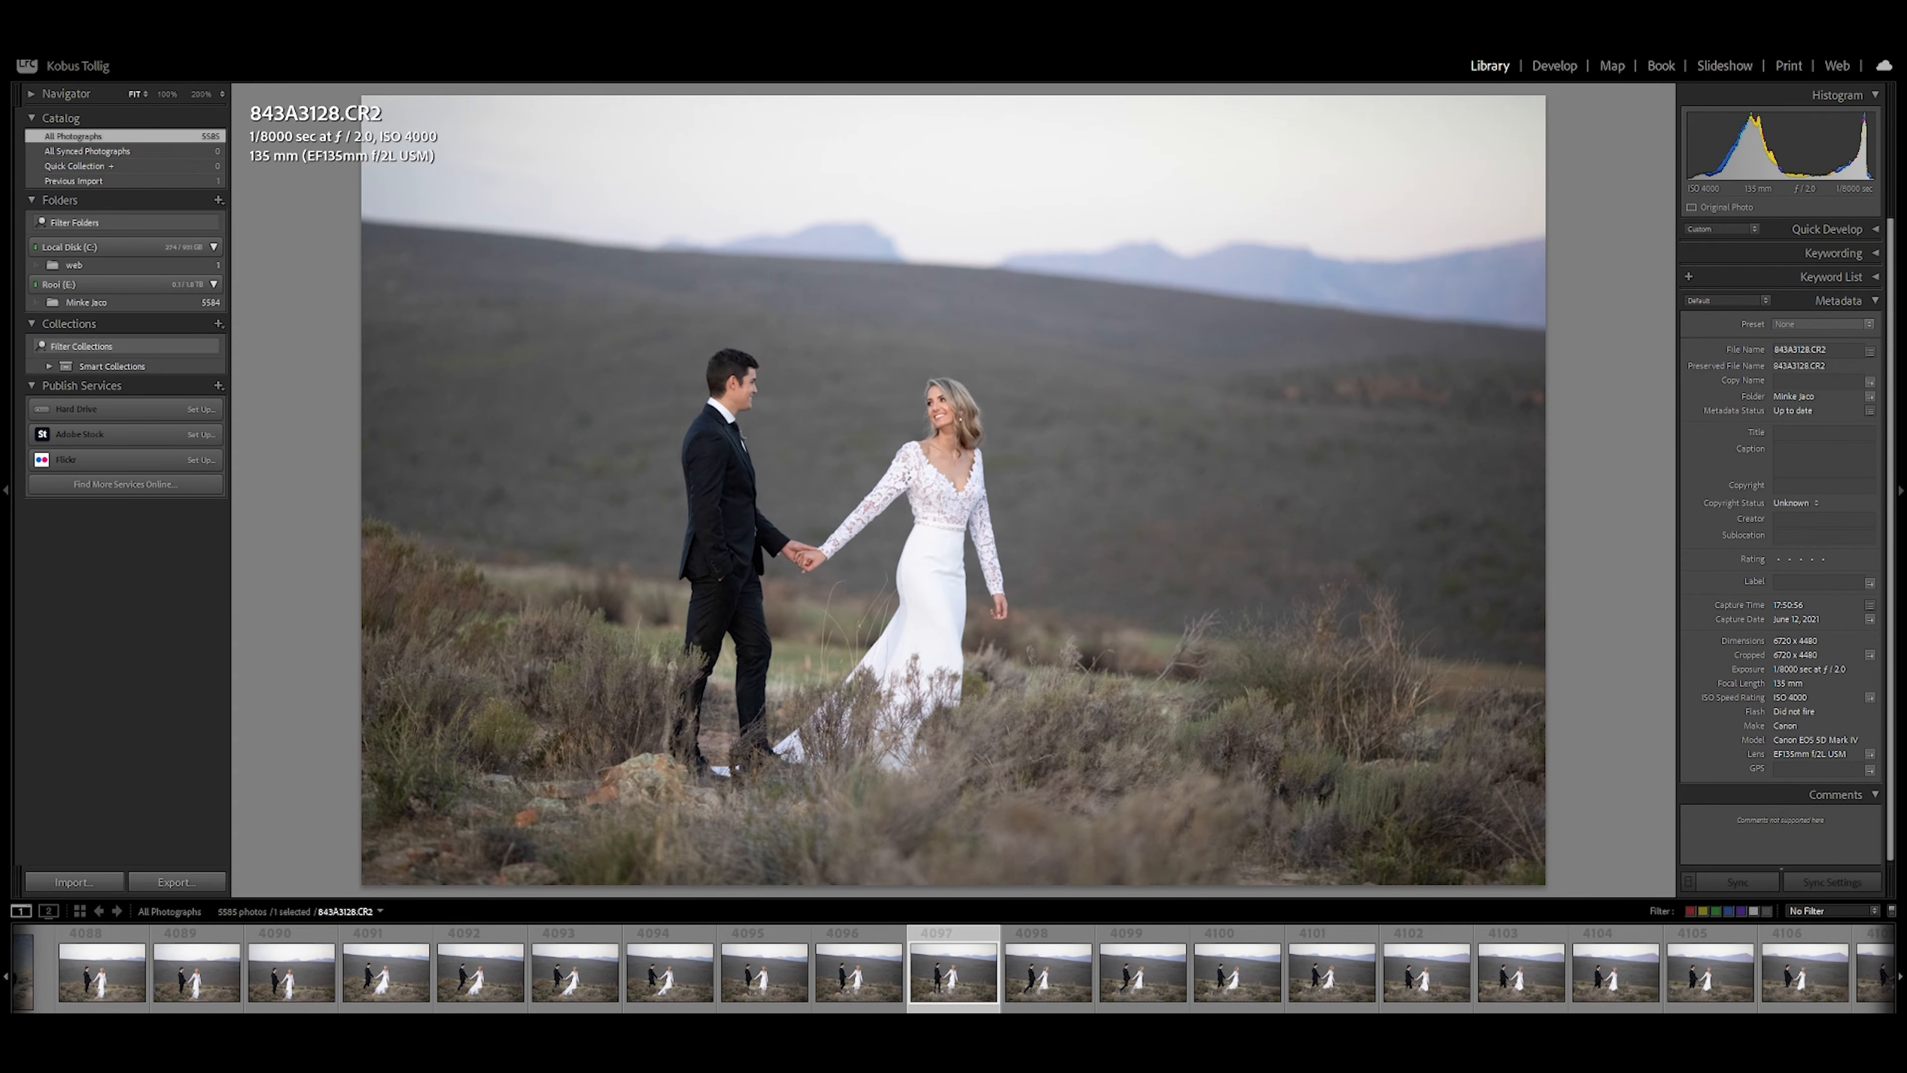
{"action": "key", "text": "Right"}
{"action": "key", "text": "Right"}
{"action": "key", "text": "Right"}
{"action": "key", "text": "Right"}
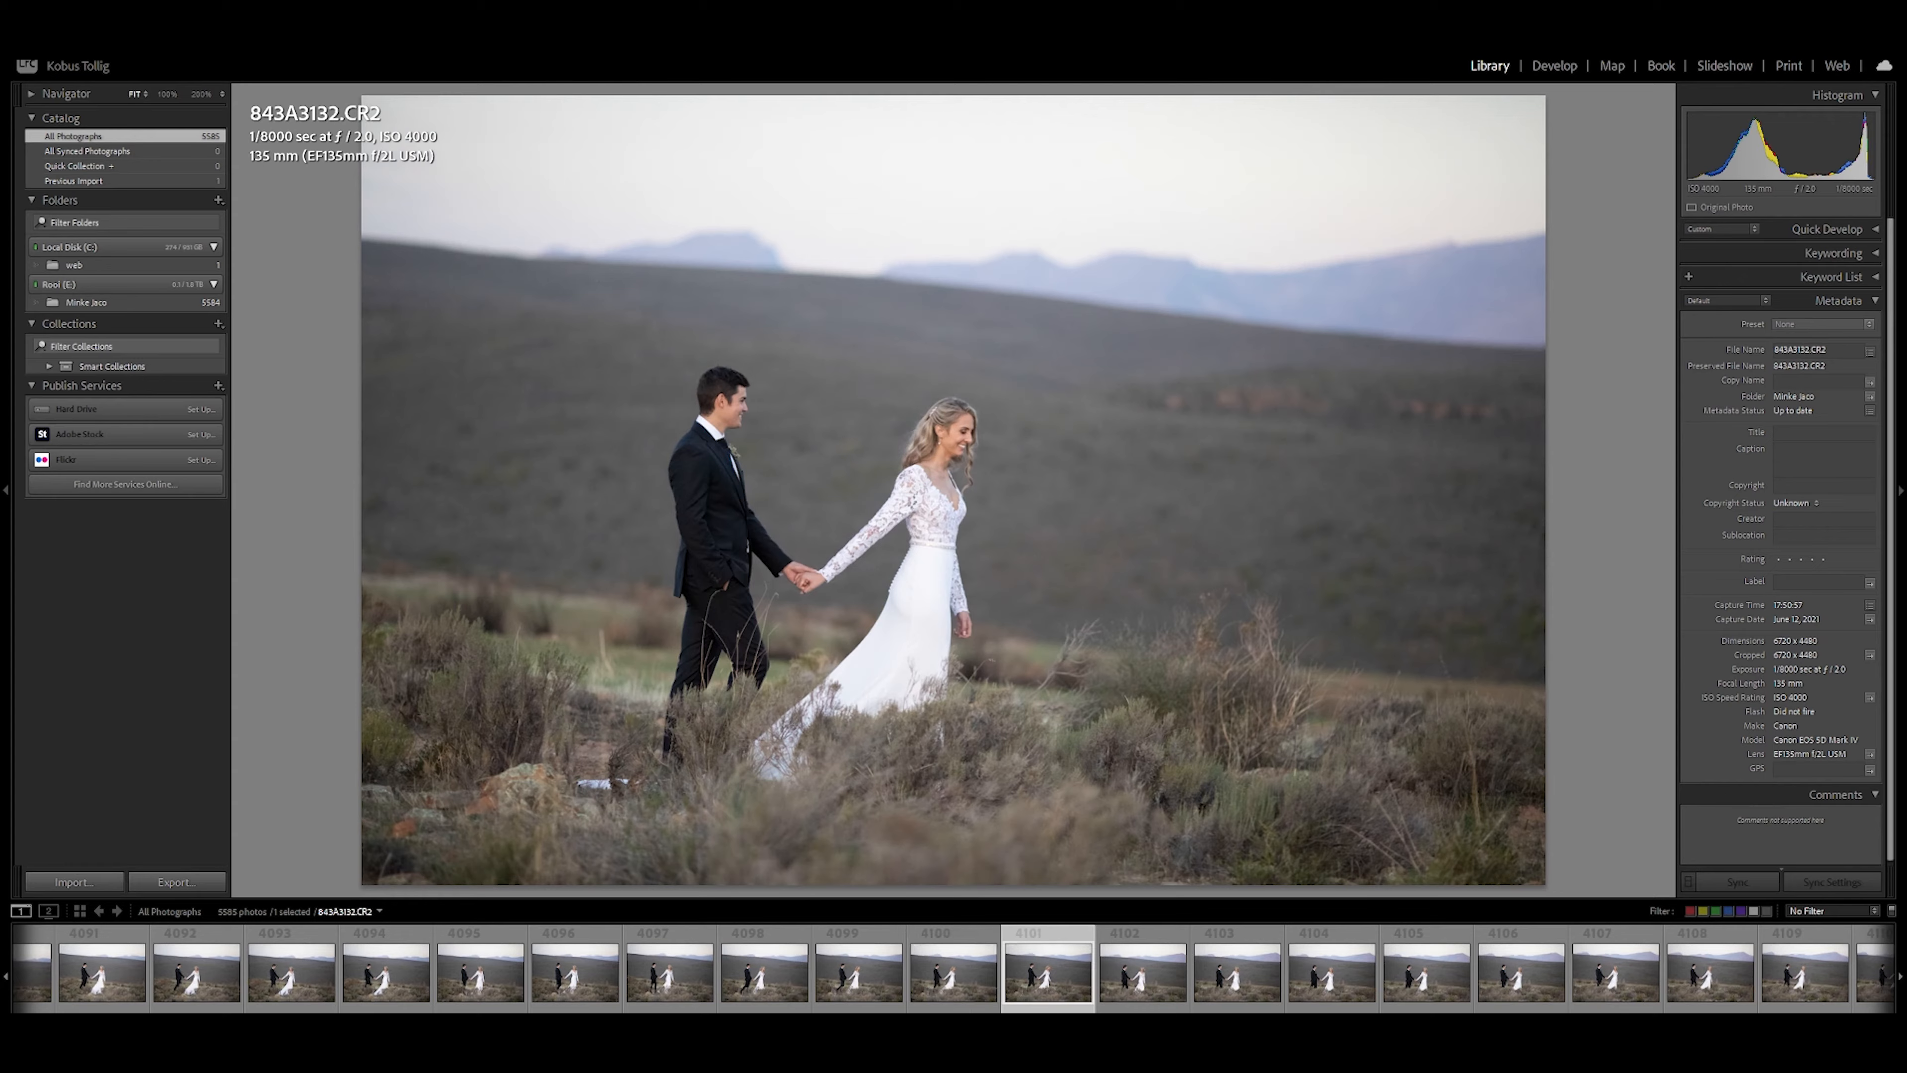
{"action": "key", "text": "Right"}
{"action": "key", "text": "Right"}
{"action": "key", "text": "Right"}
{"action": "key", "text": "Right"}
{"action": "key", "text": "Right"}
{"action": "key", "text": "Right"}
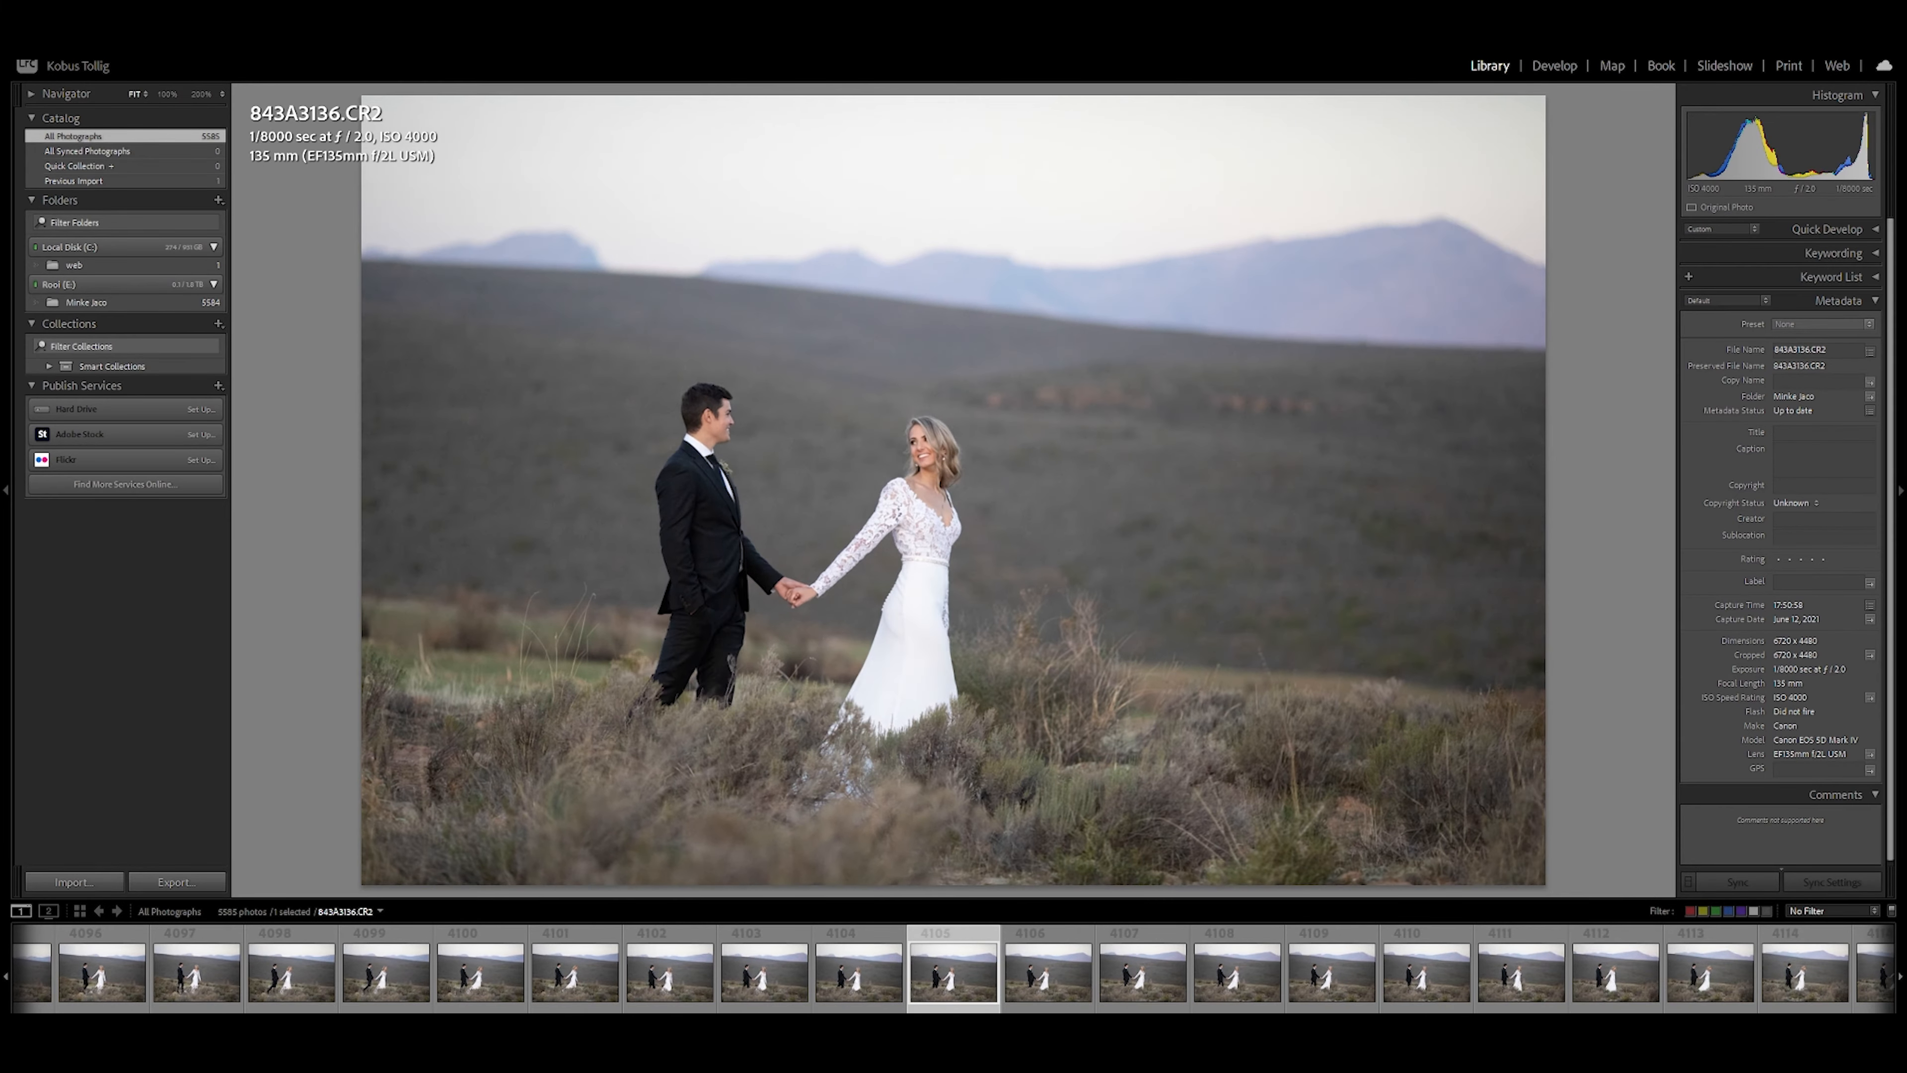
{"action": "key", "text": "Right"}
{"action": "key", "text": "Right"}
{"action": "key", "text": "Right"}
{"action": "key", "text": "Right"}
{"action": "key", "text": "Right"}
{"action": "key", "text": "Right"}
{"action": "key", "text": "Right"}
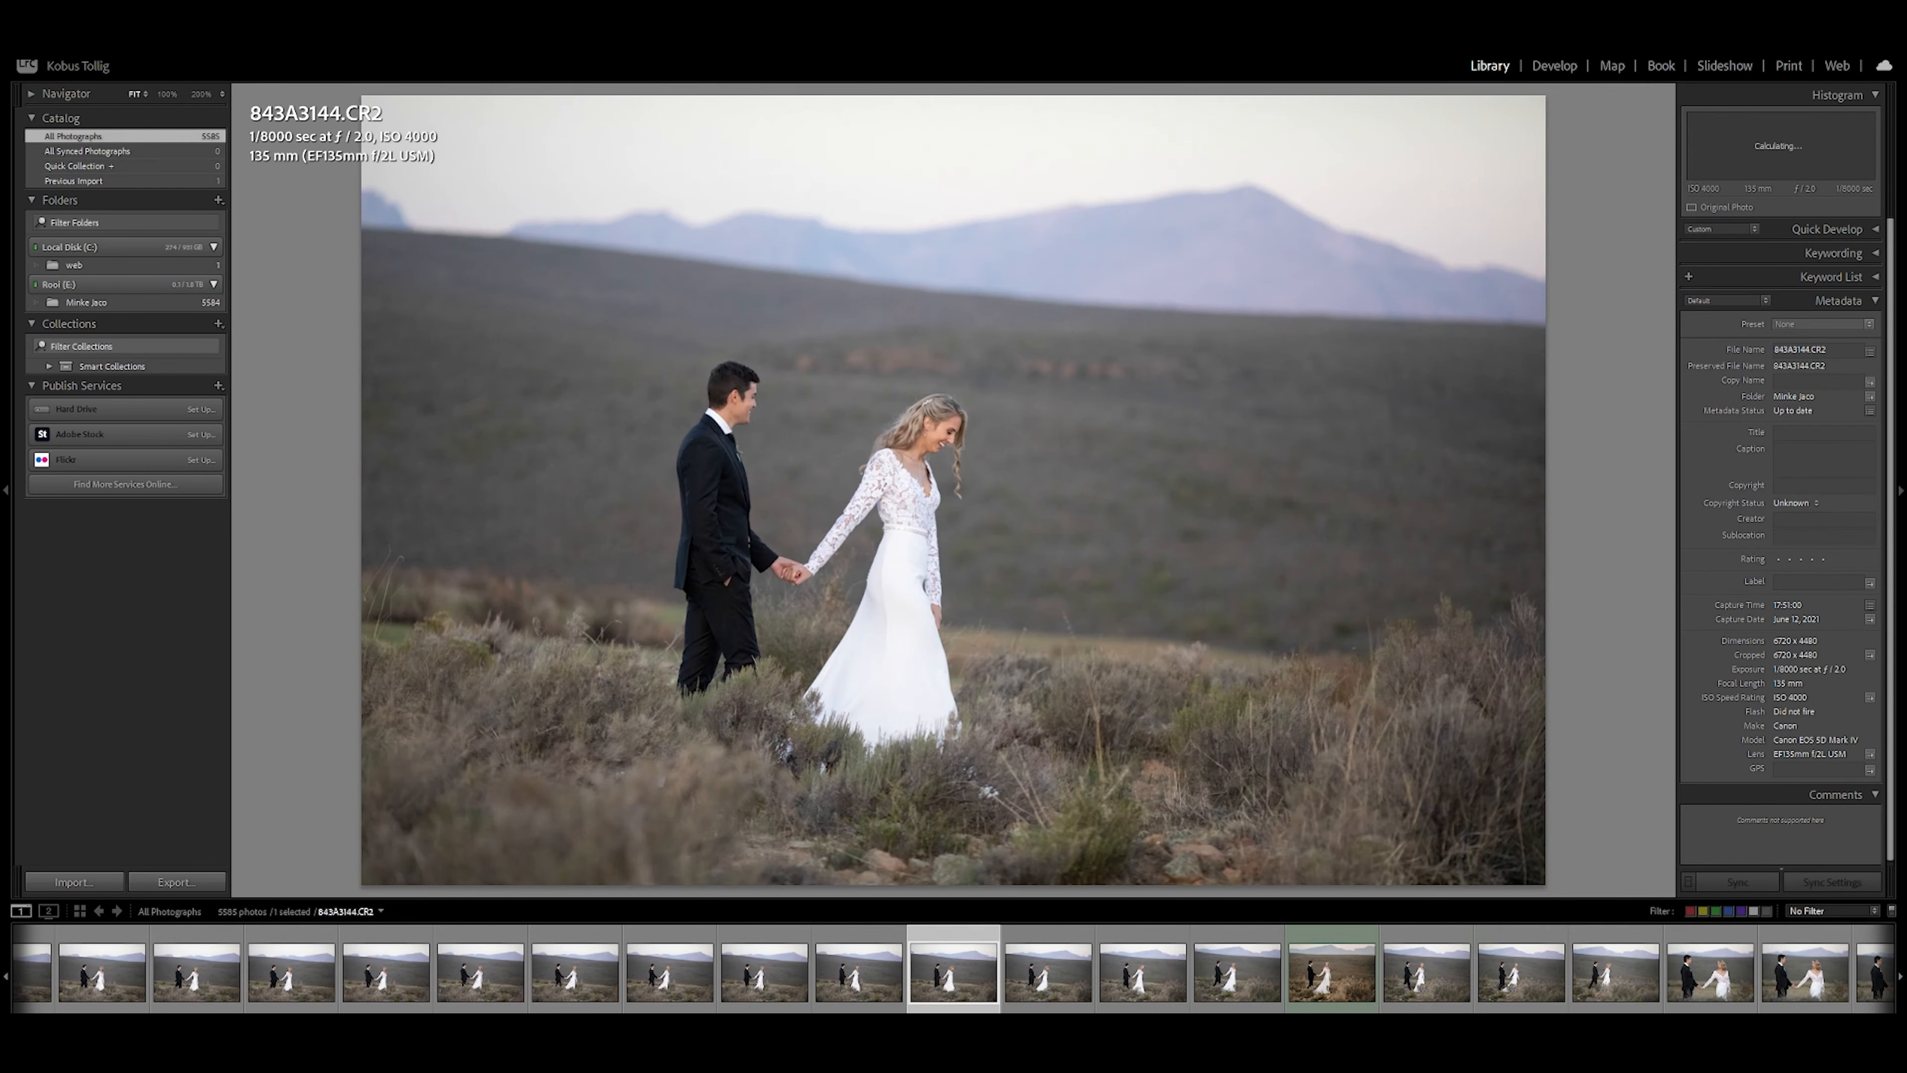
{"action": "key", "text": "Left"}
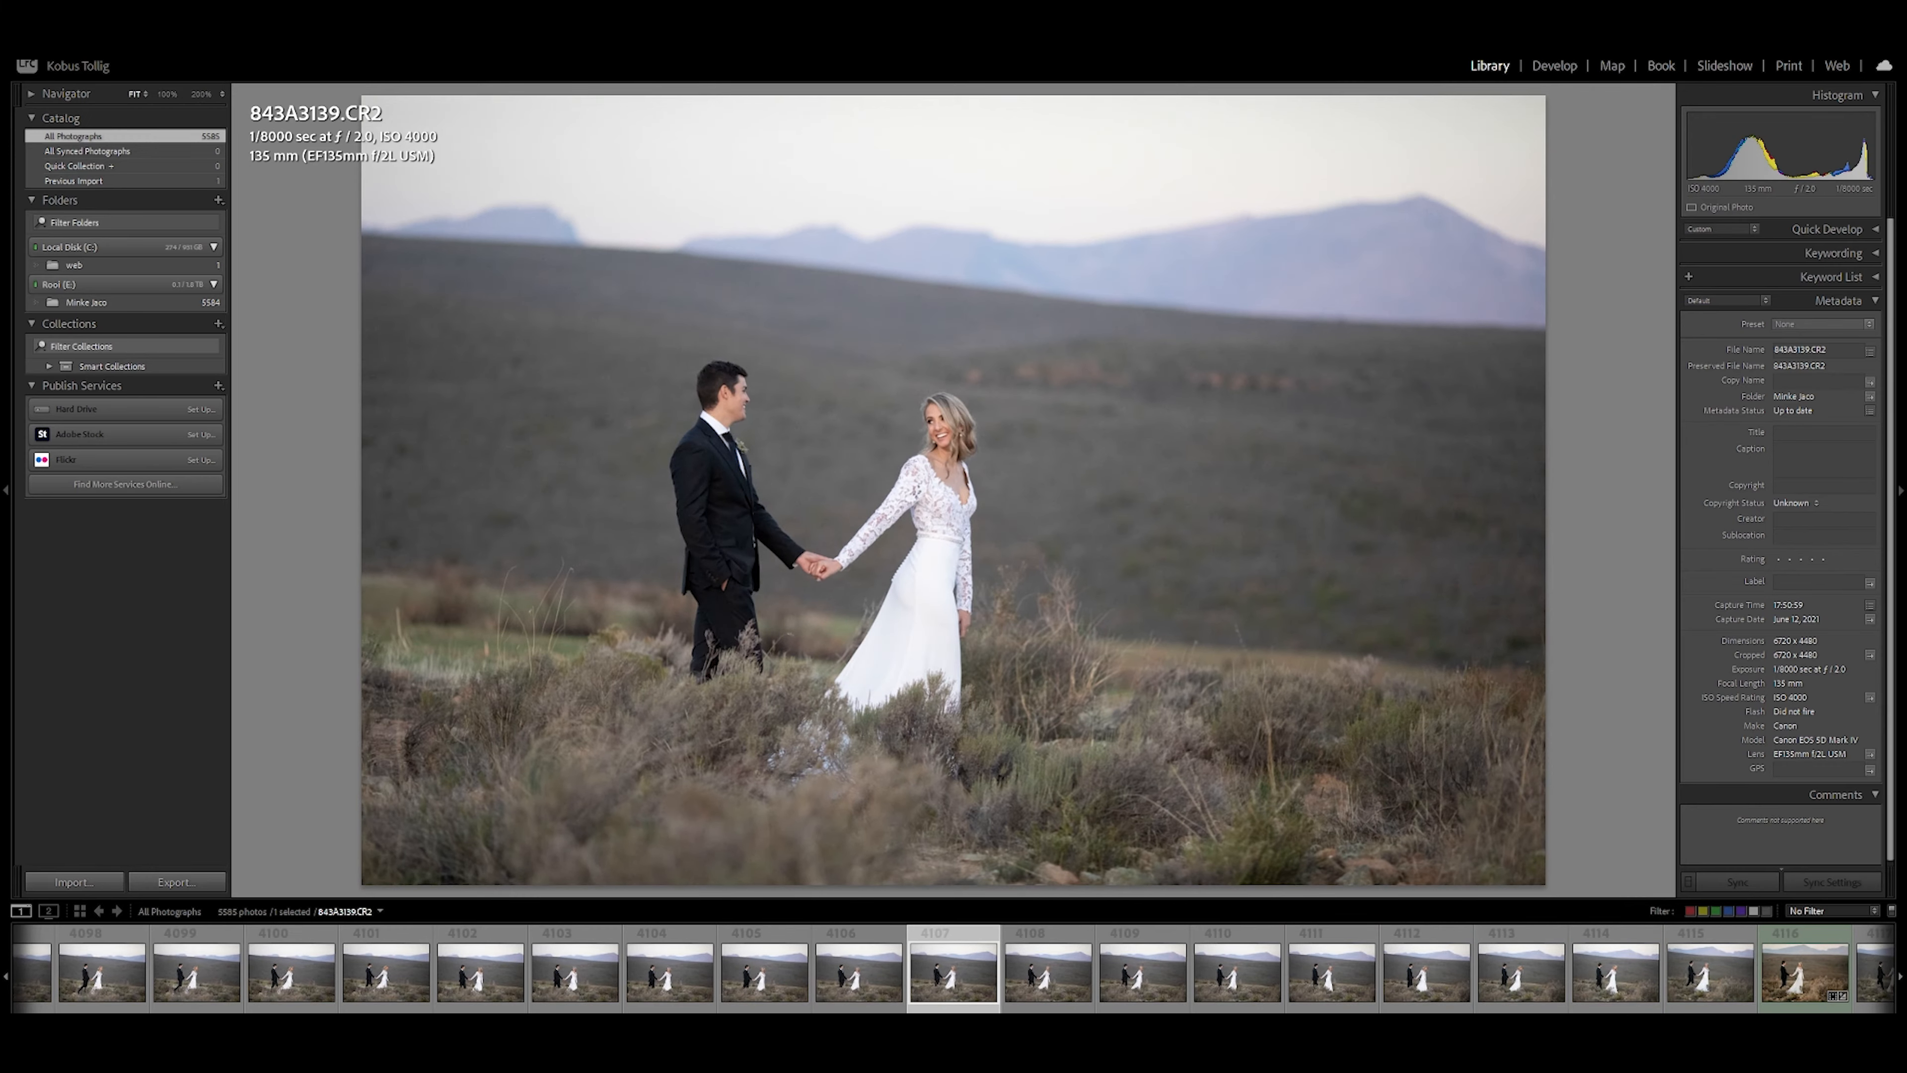
{"action": "key", "text": "z"}
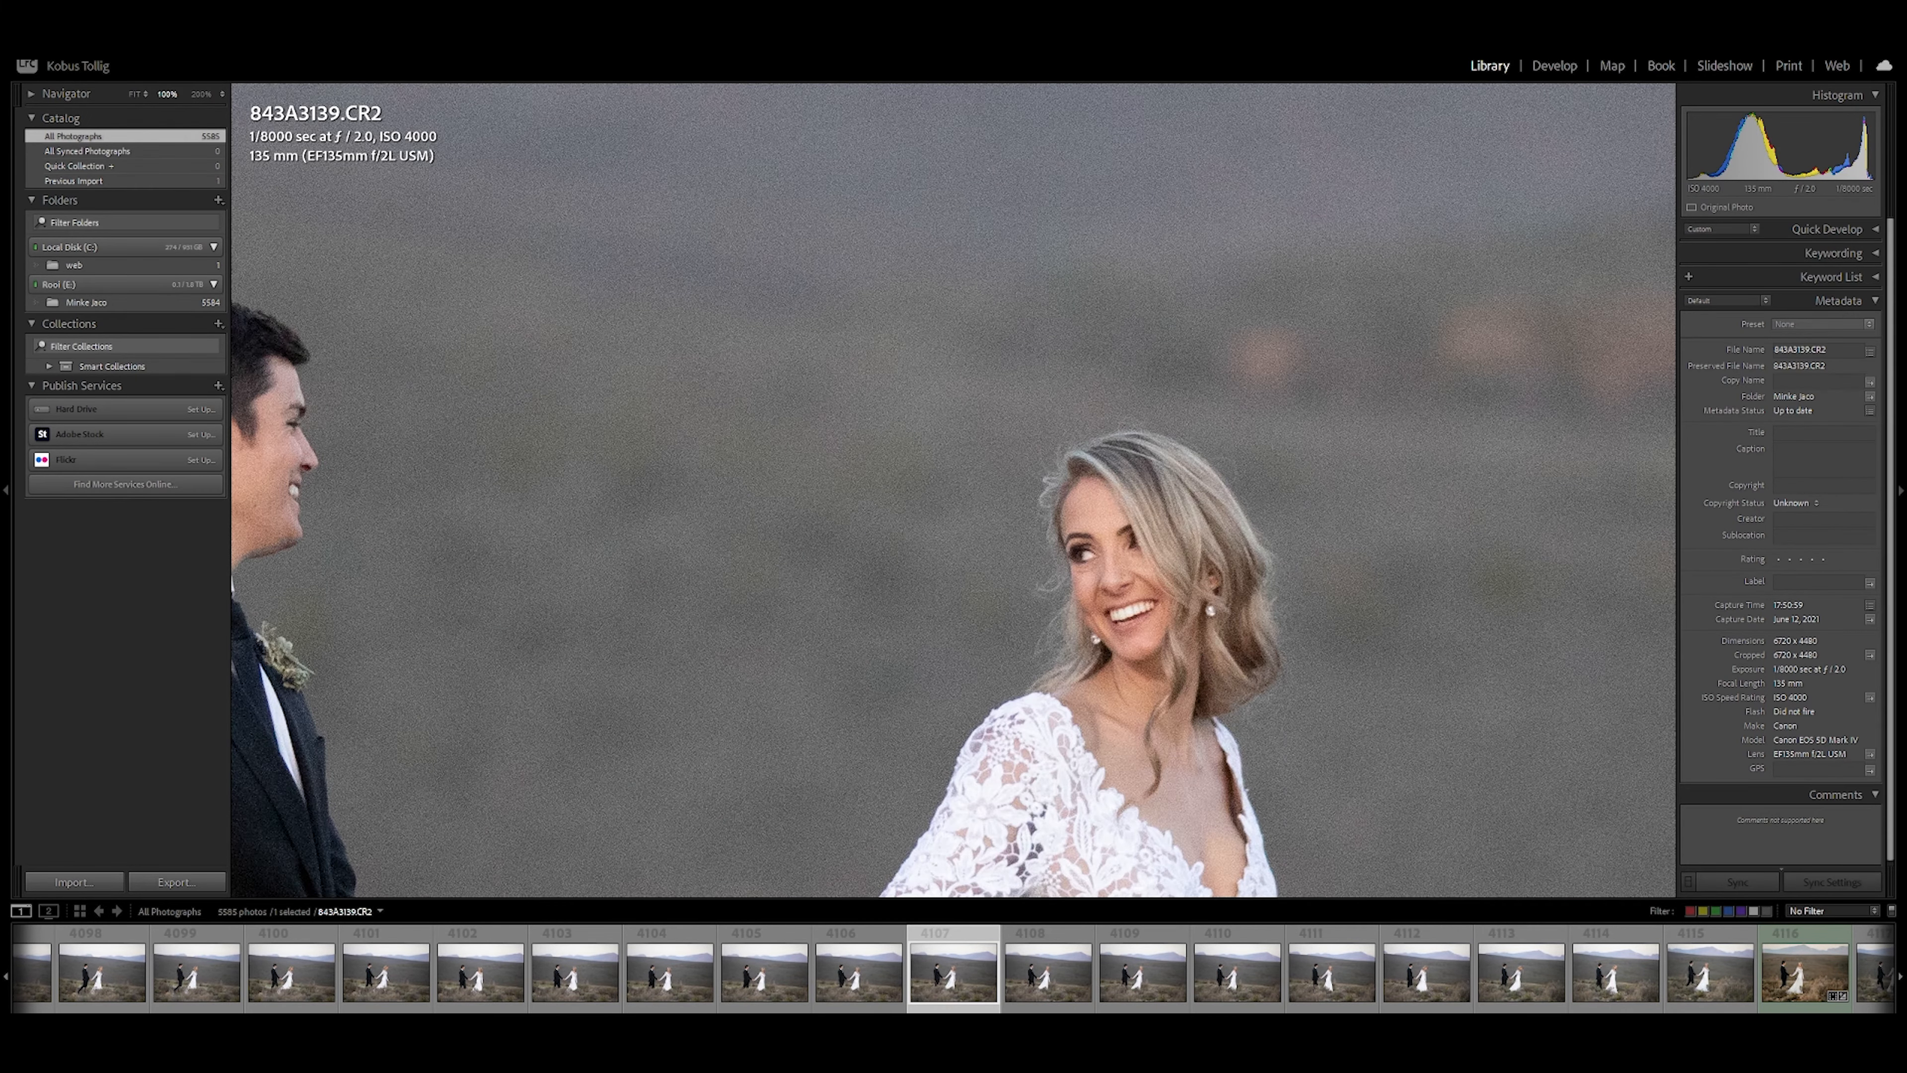
{"action": "key", "text": "z"}
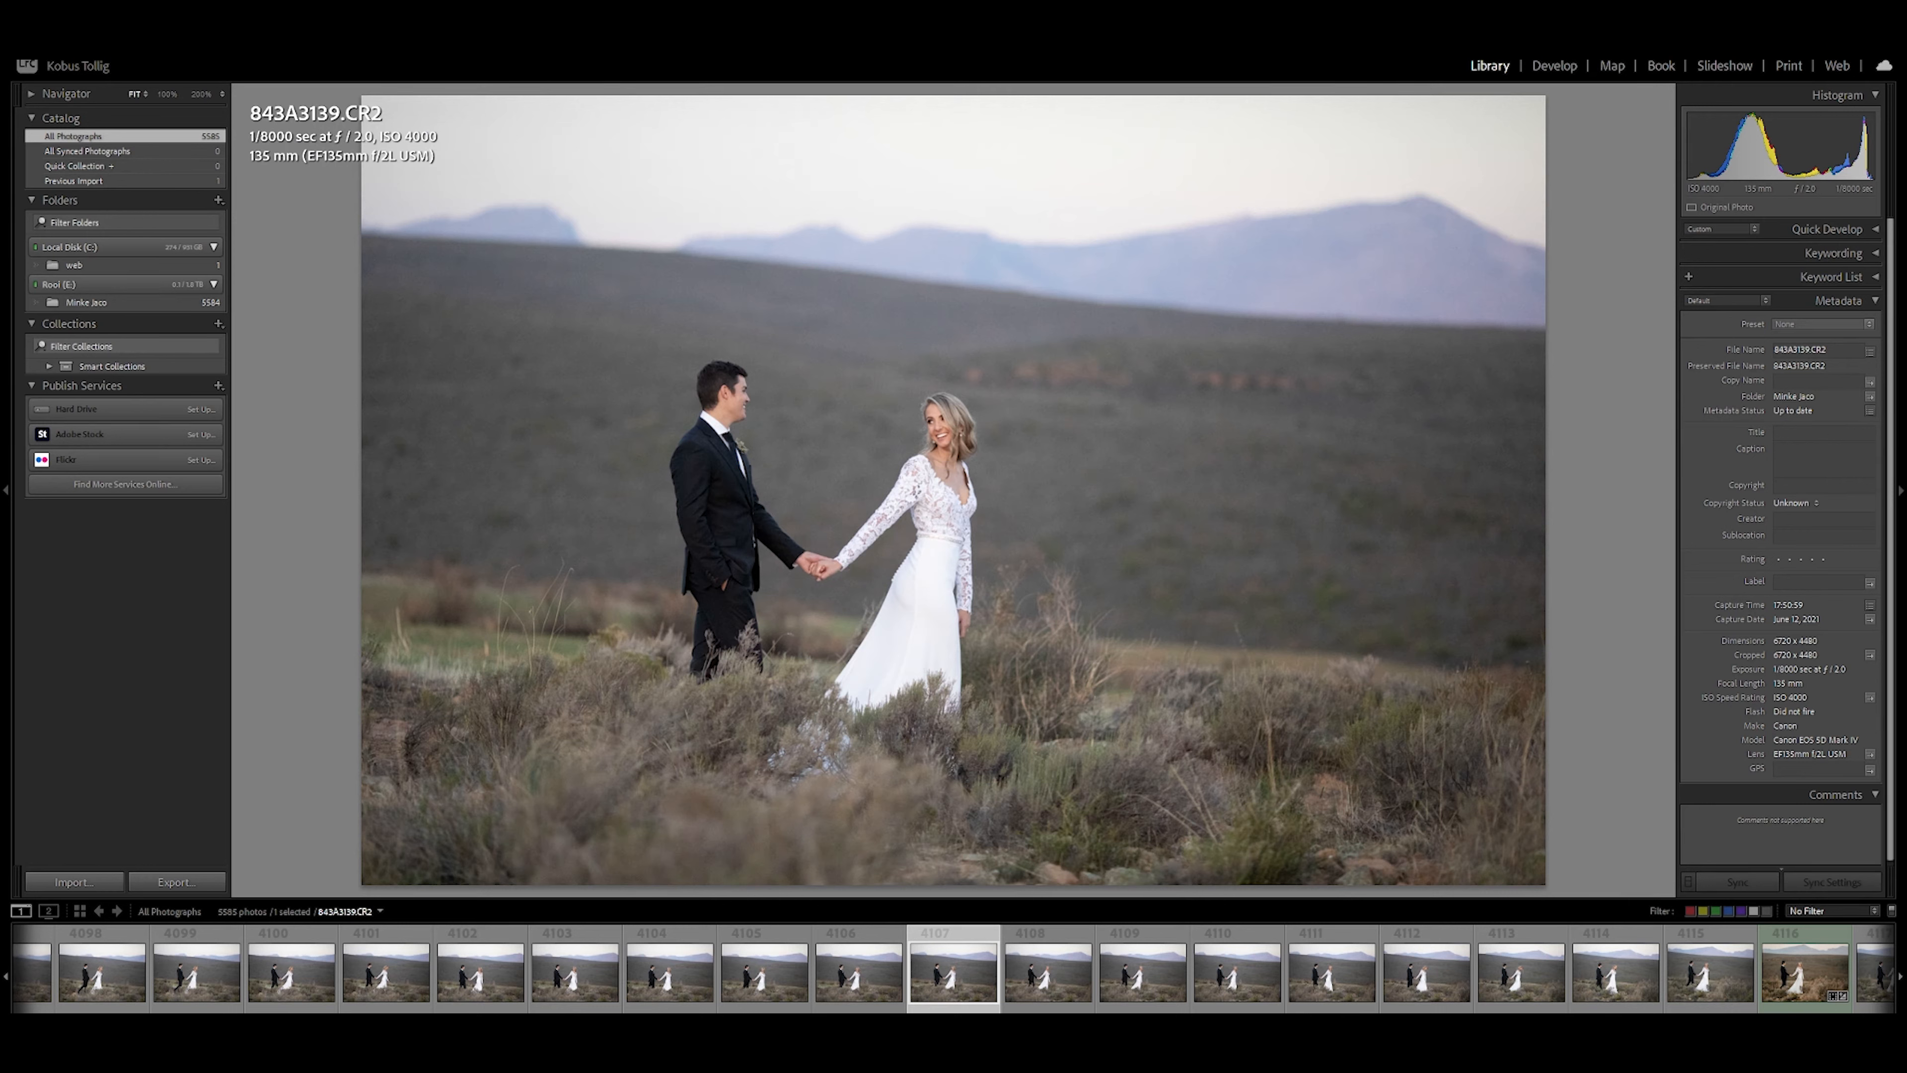
Build 1:1 previews for all photos in the catalog
{"action": "left_click", "coordinate": [66, 24]}
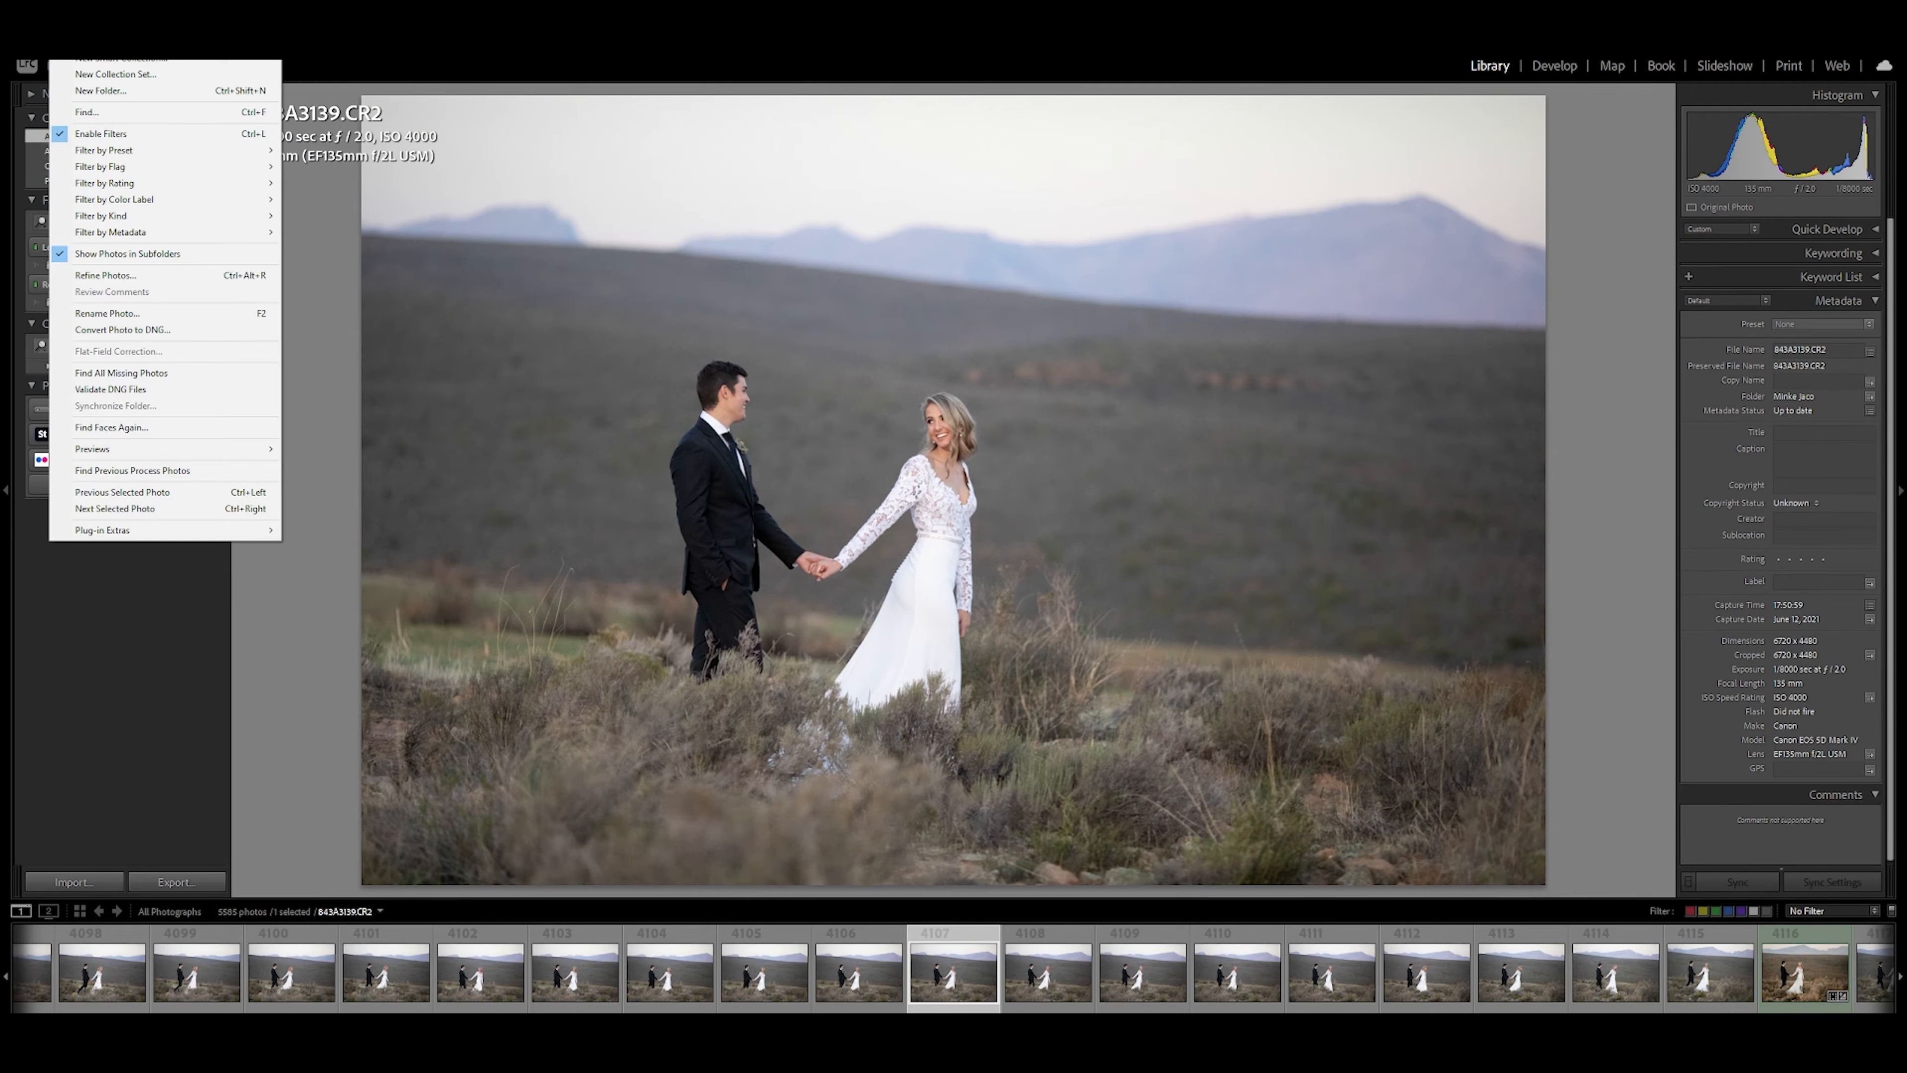
{"action": "mouse_move", "coordinate": [210, 449]}
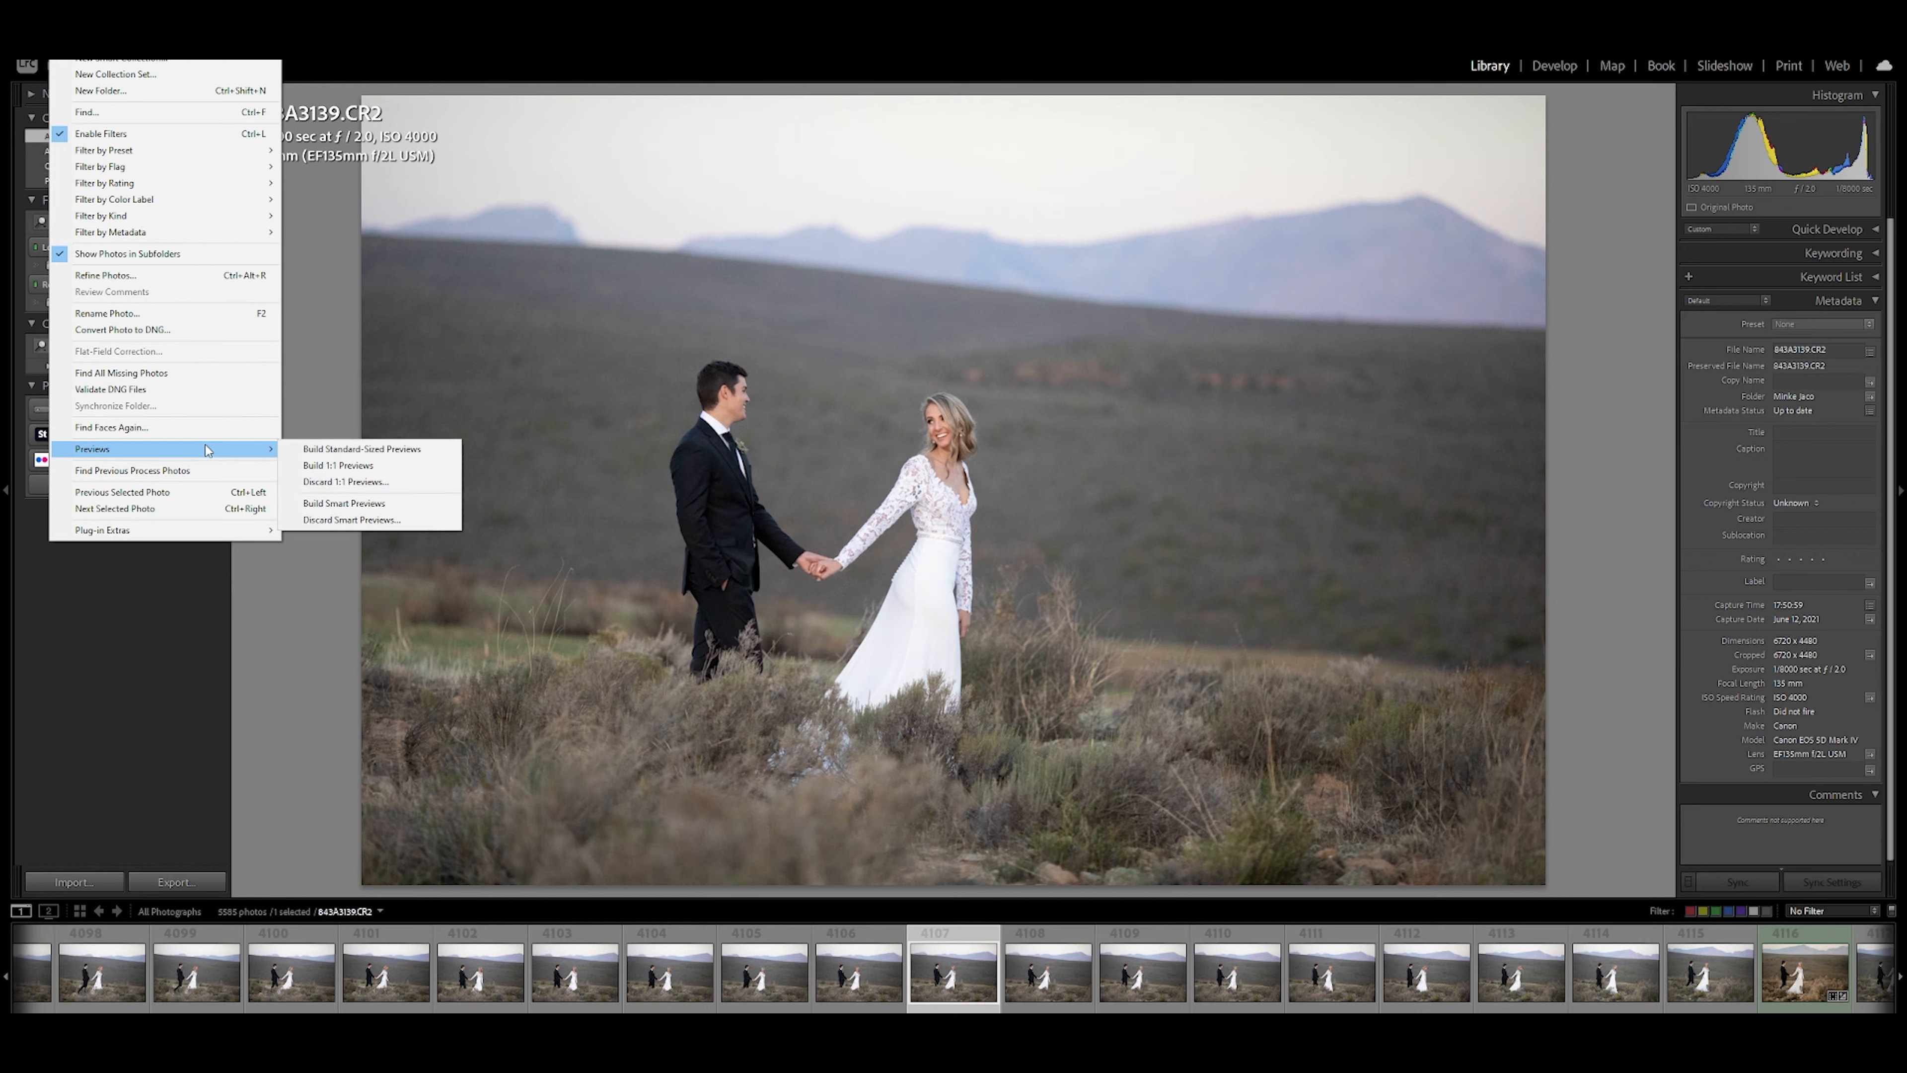
{"action": "left_click", "coordinate": [373, 467]}
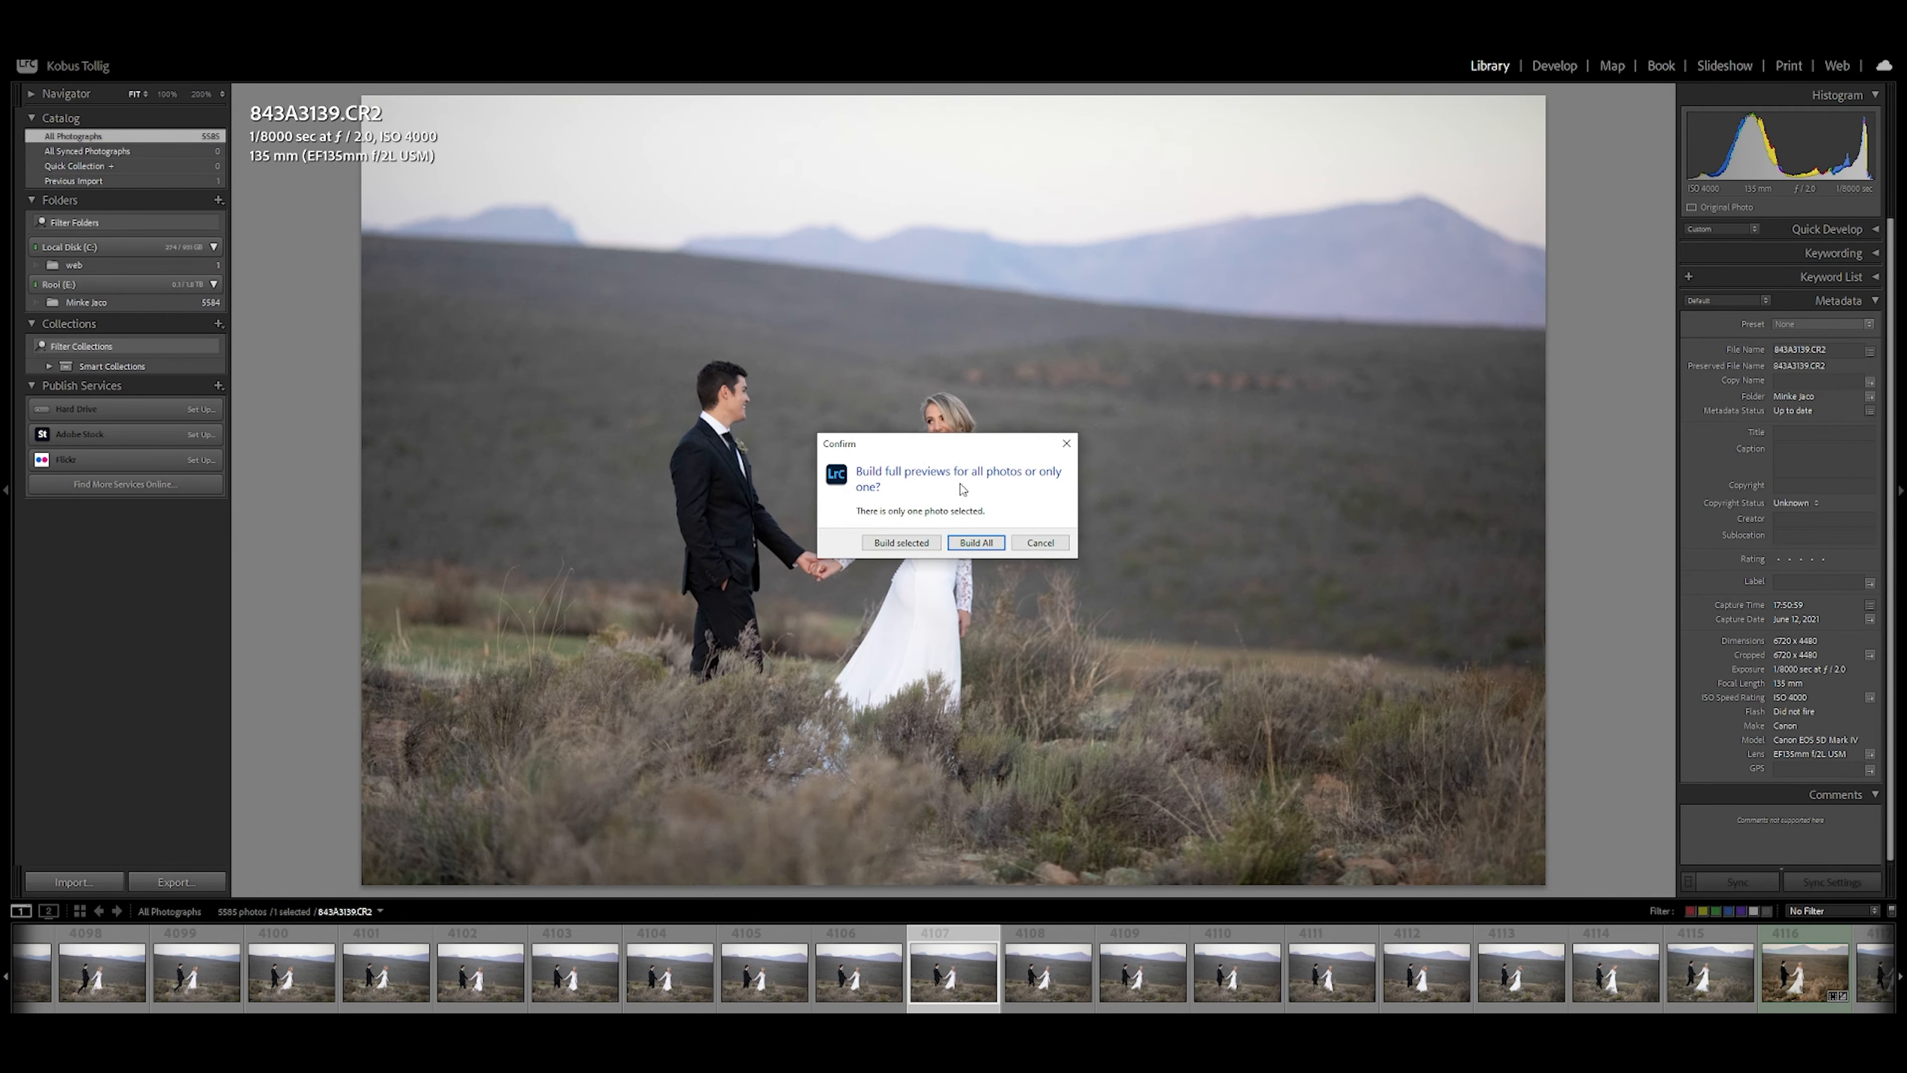
{"action": "left_click", "coordinate": [969, 547]}
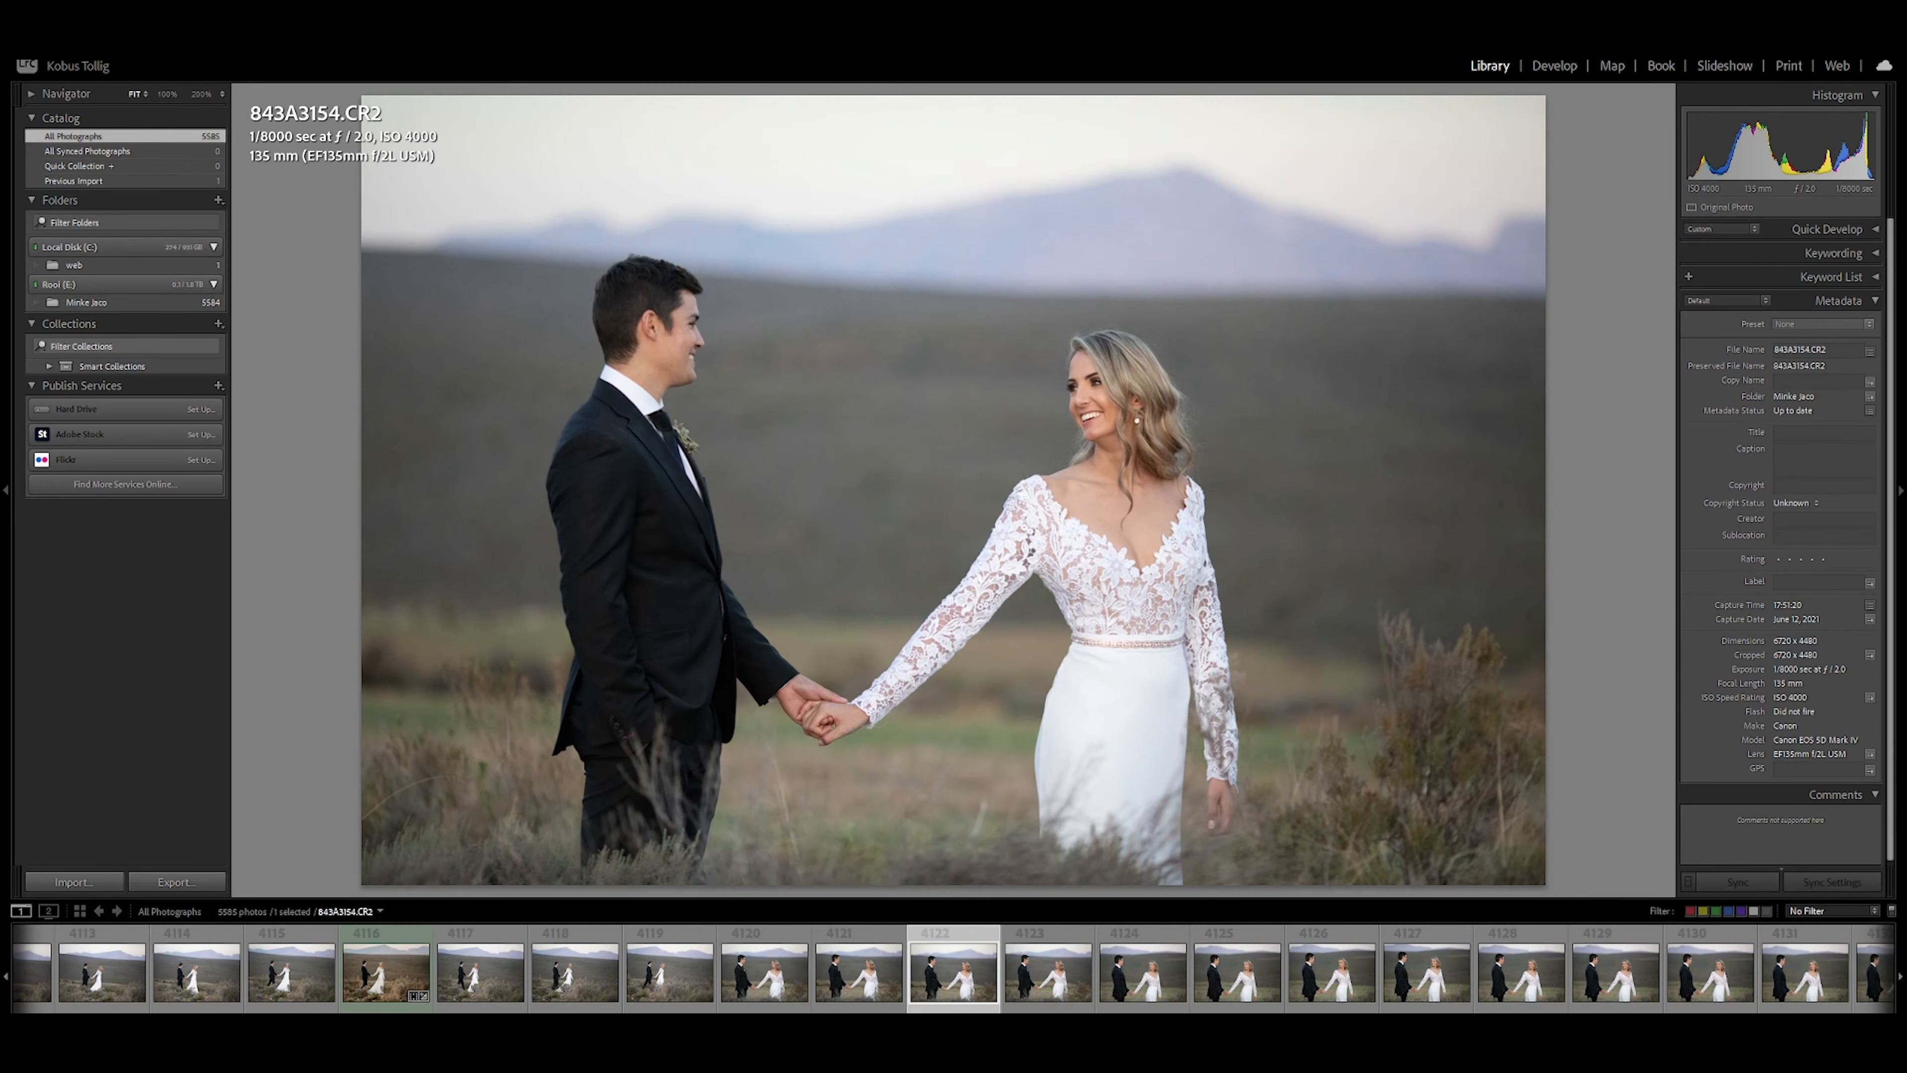
Browse the closer hand-holding photos from 843A3154 onward to check how quickly they load
{"action": "key", "text": "Right"}
{"action": "key", "text": "Right"}
{"action": "key", "text": "Right"}
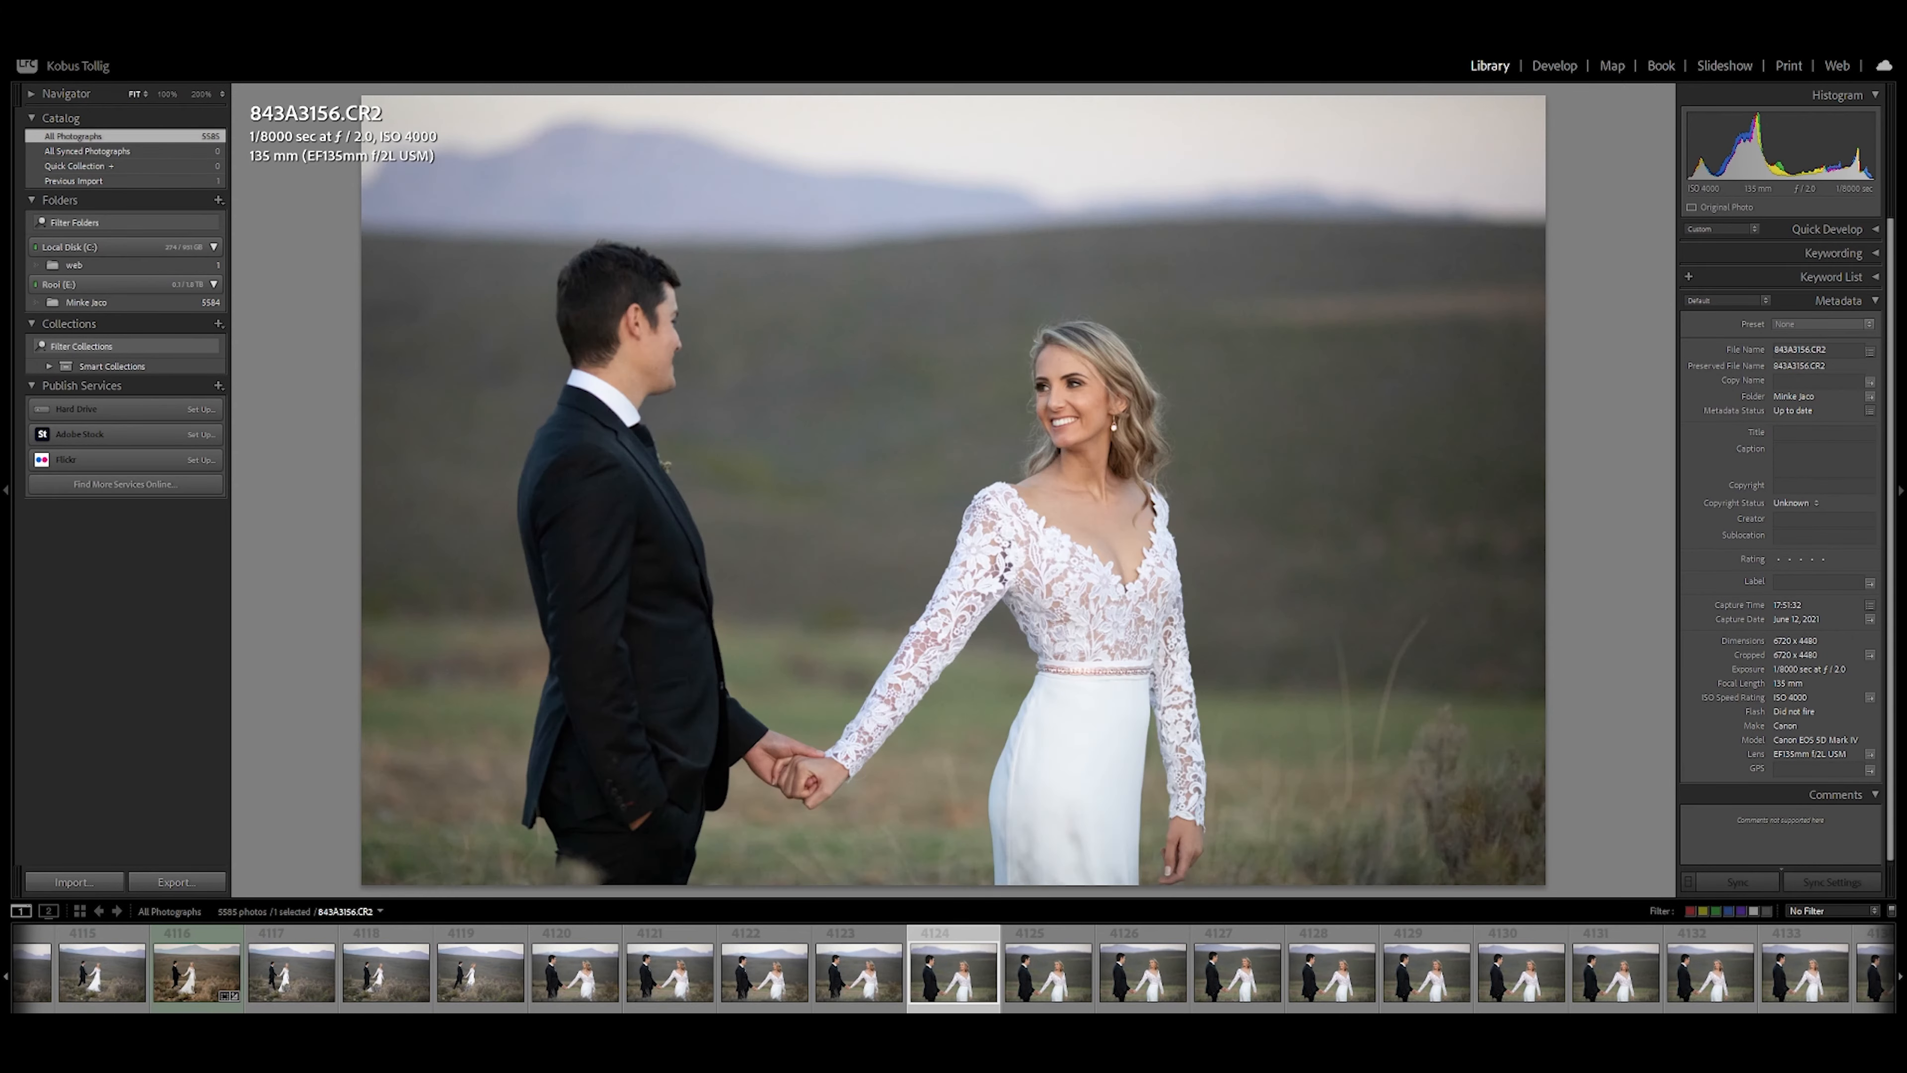
{"action": "key", "text": "Right"}
{"action": "key", "text": "Right"}
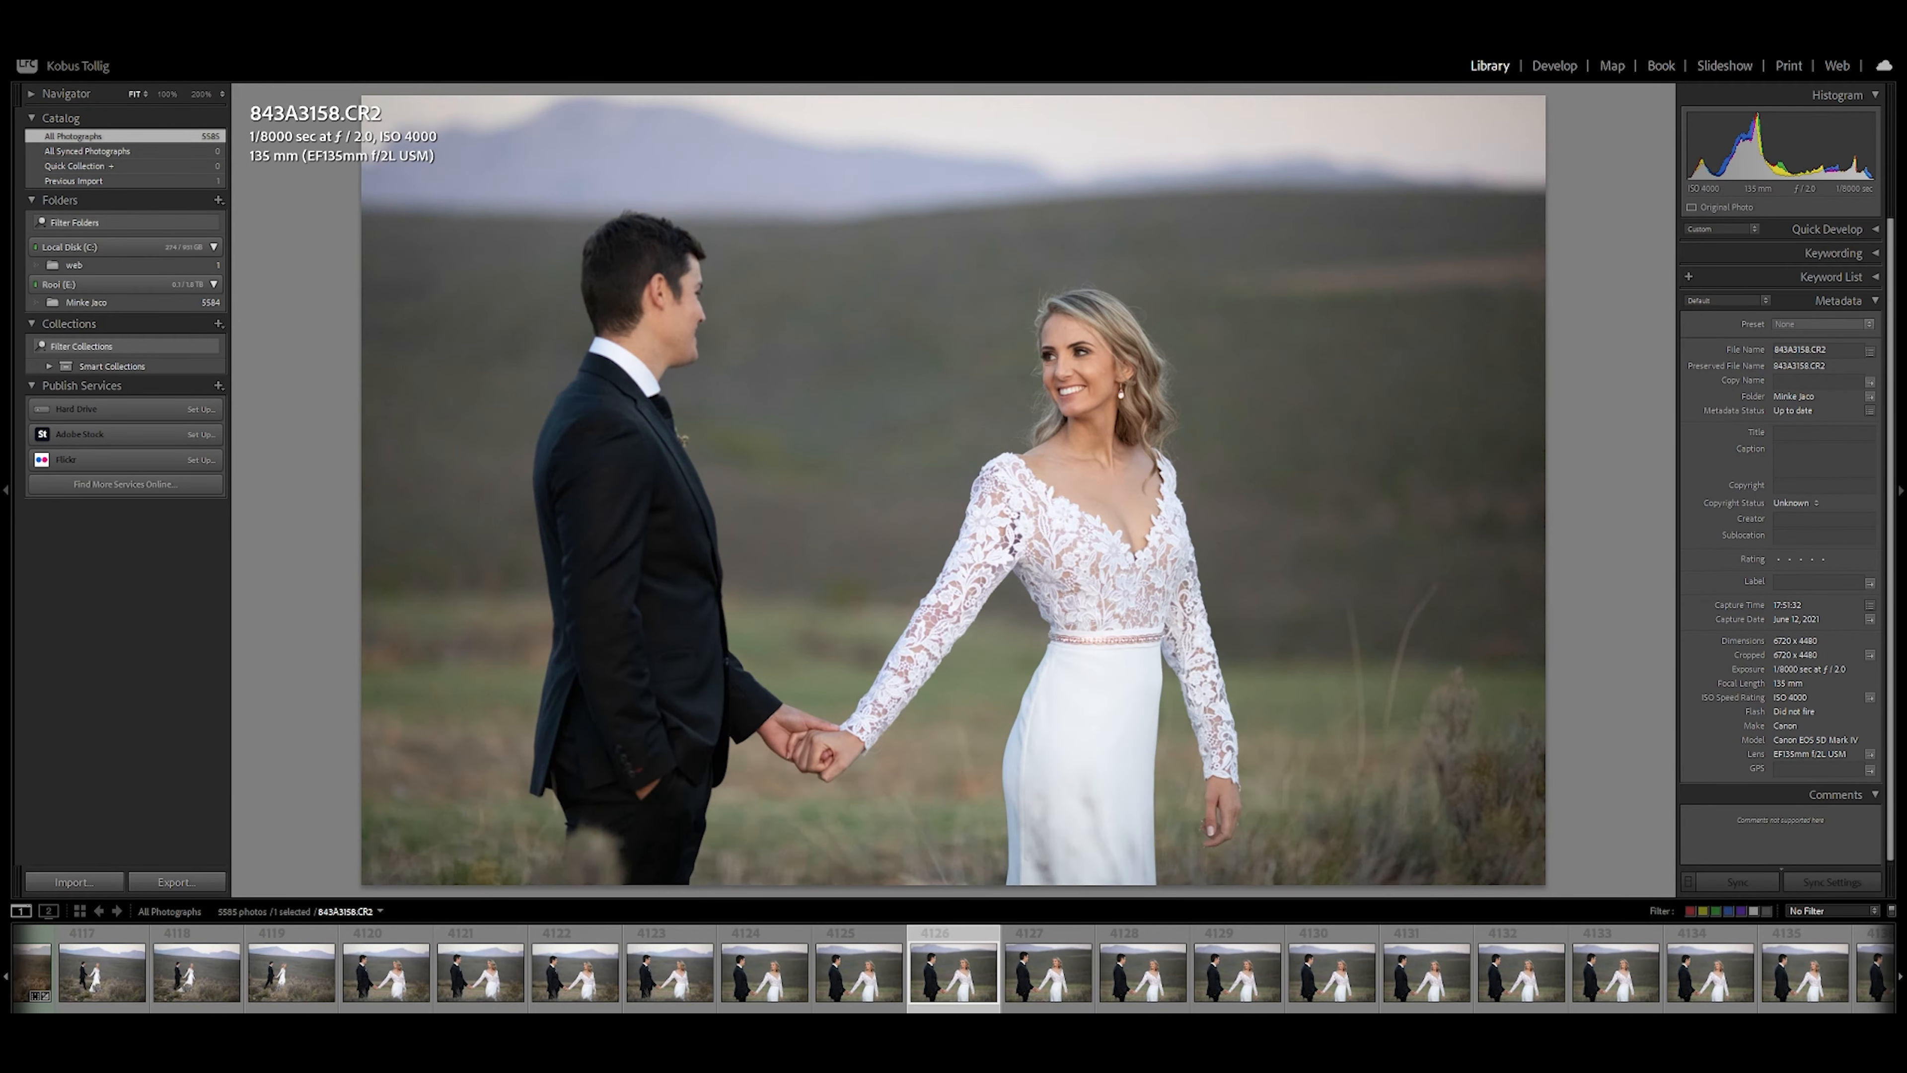
{"action": "key", "text": "Right"}
{"action": "key", "text": "Right"}
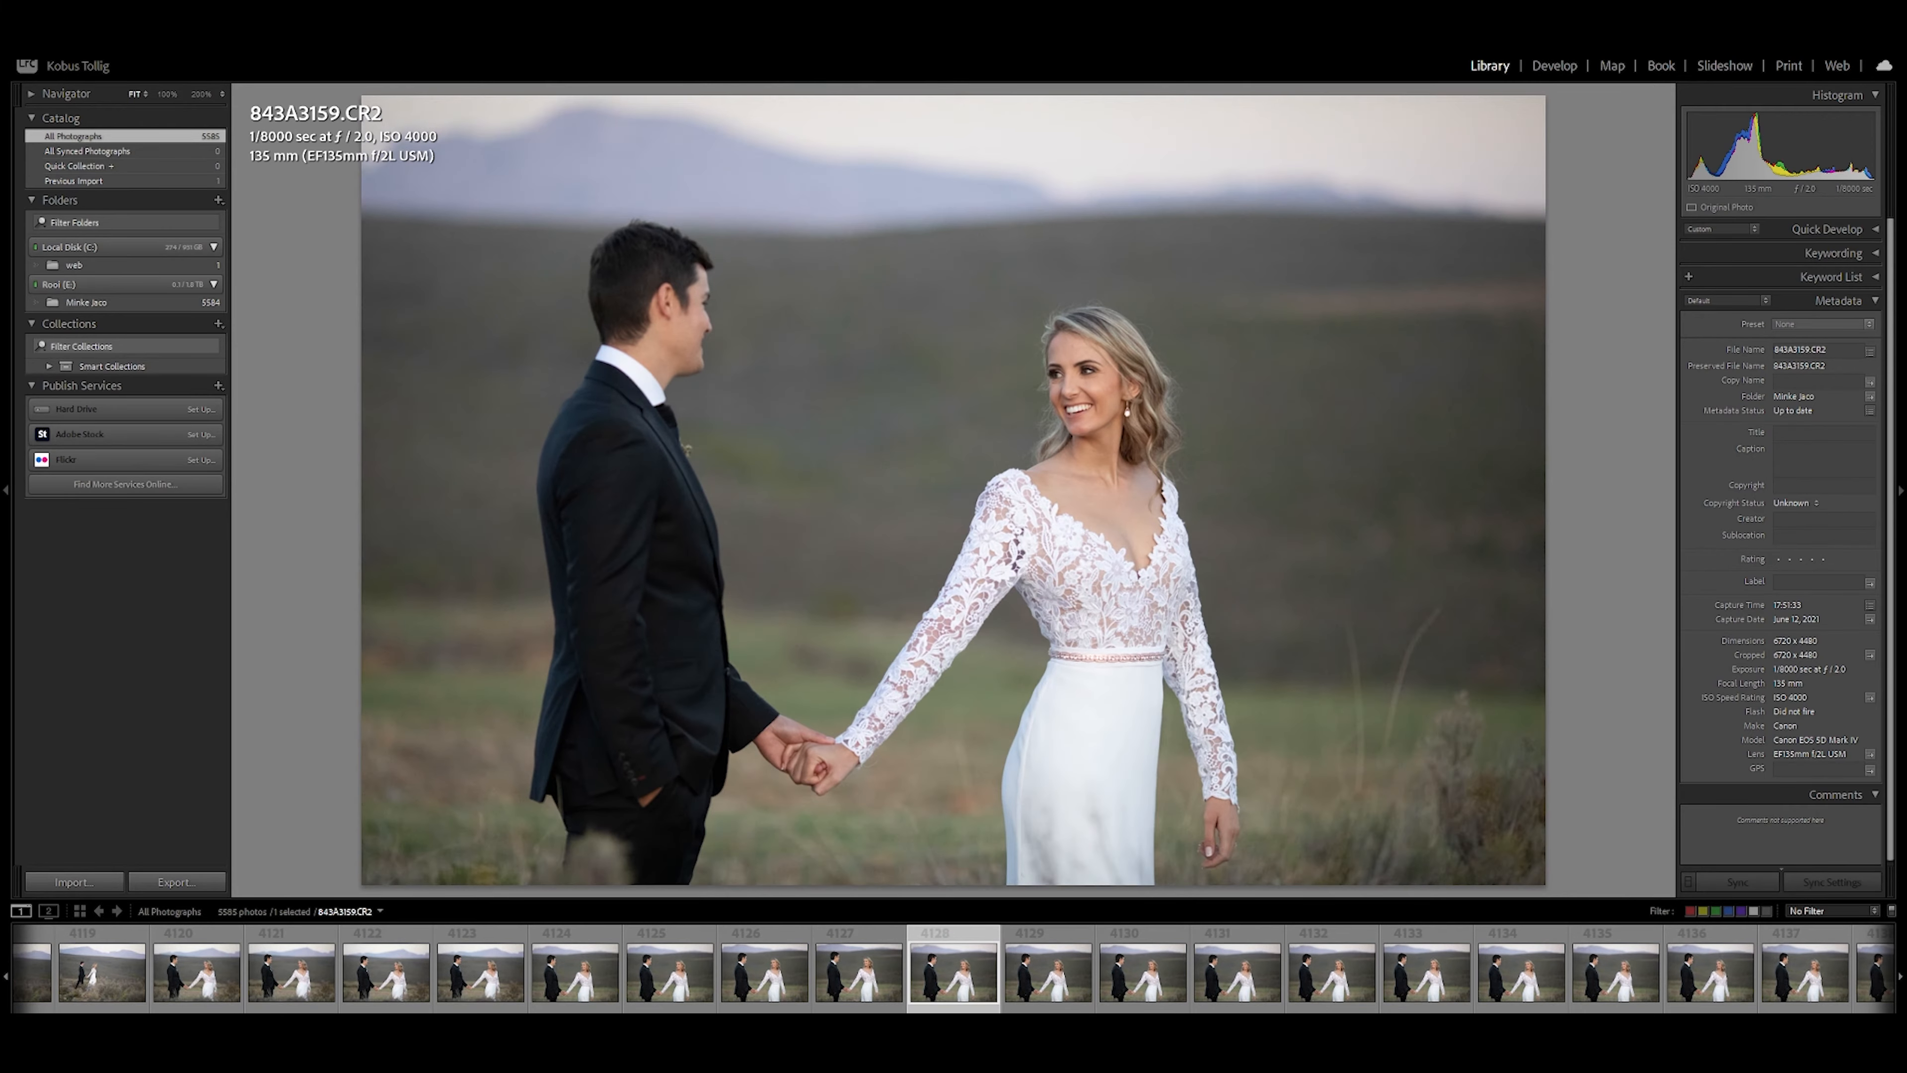
{"action": "key", "text": "Right"}
{"action": "key", "text": "Right"}
{"action": "key", "text": "Right"}
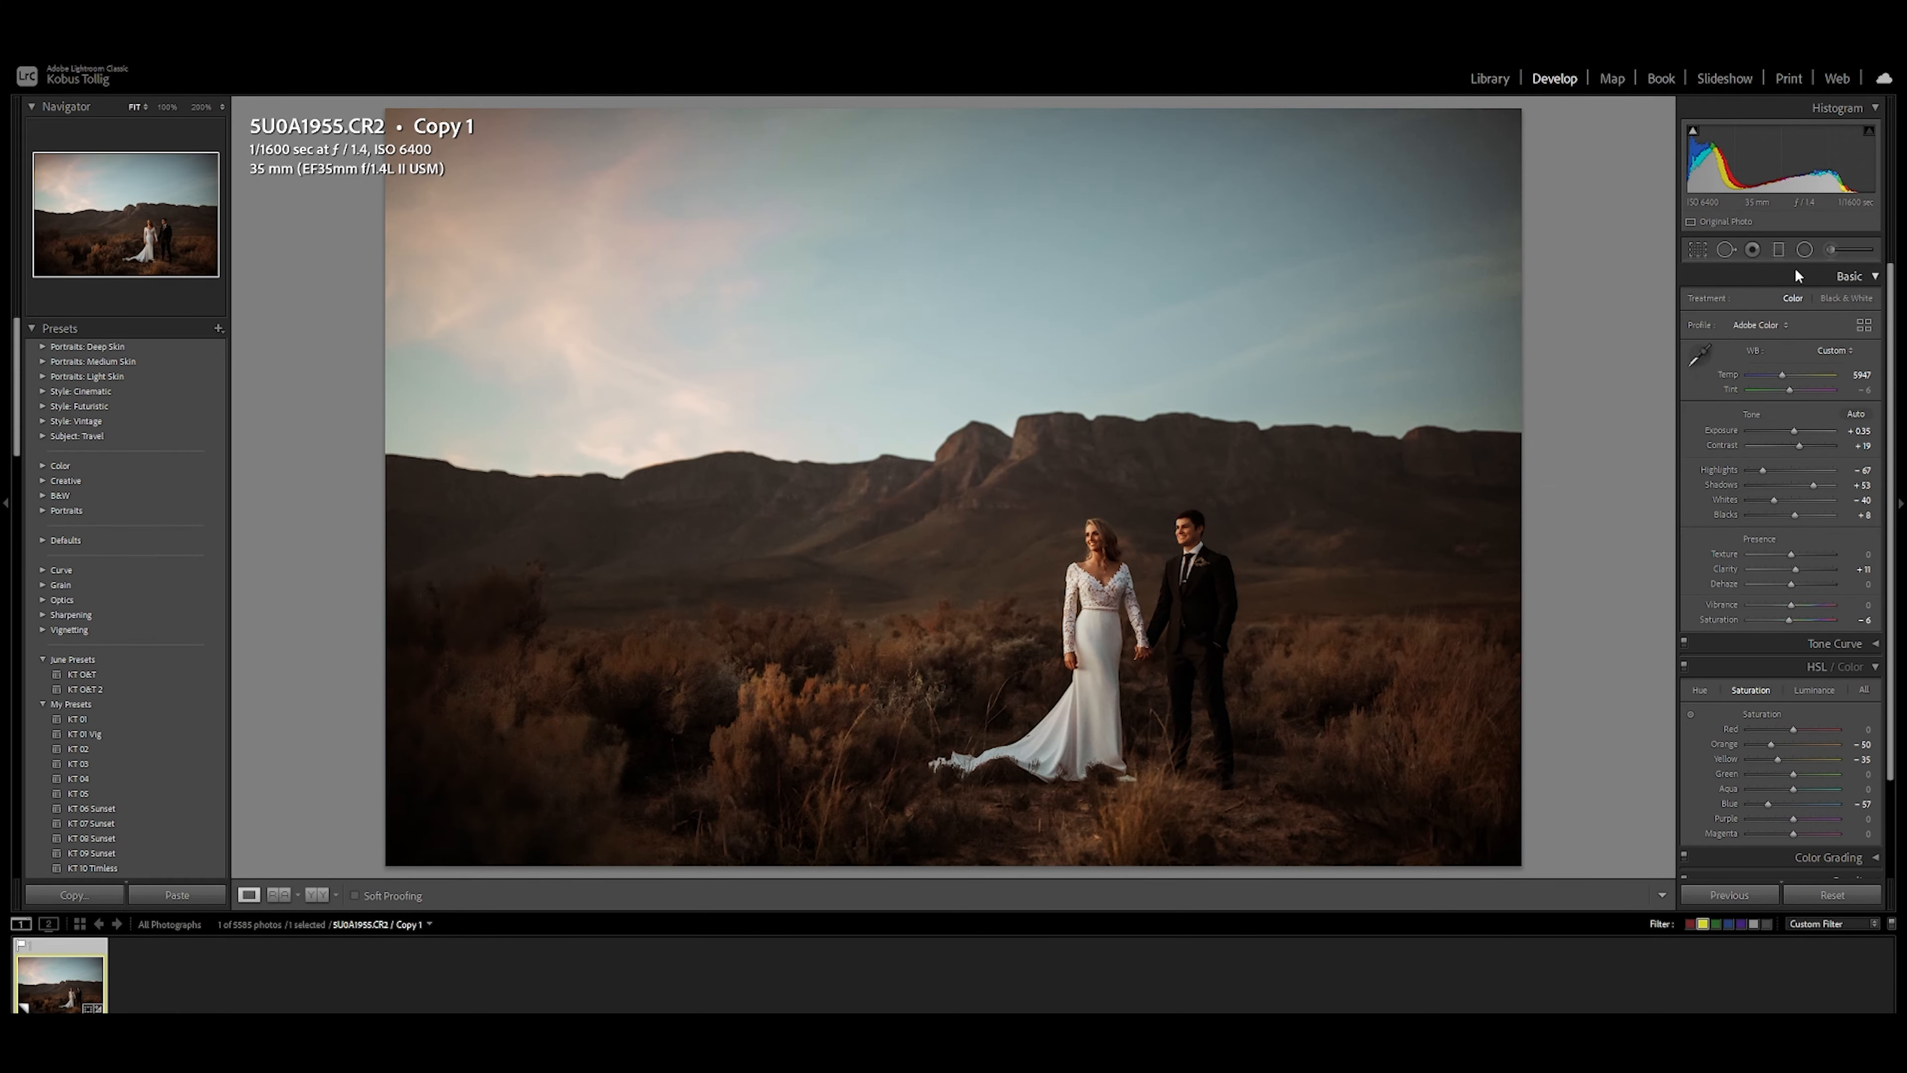
Add a horizontal graduated filter over the sky and mountains of 5U0A1955 Copy 1 and check its coverage with the mask overlay
{"action": "left_click", "coordinate": [1776, 249]}
{"action": "left_click_drag", "start_coordinate": [1119, 409], "coordinate": [1119, 571]}
{"action": "left_click_drag", "start_coordinate": [1119, 489], "coordinate": [1120, 476]}
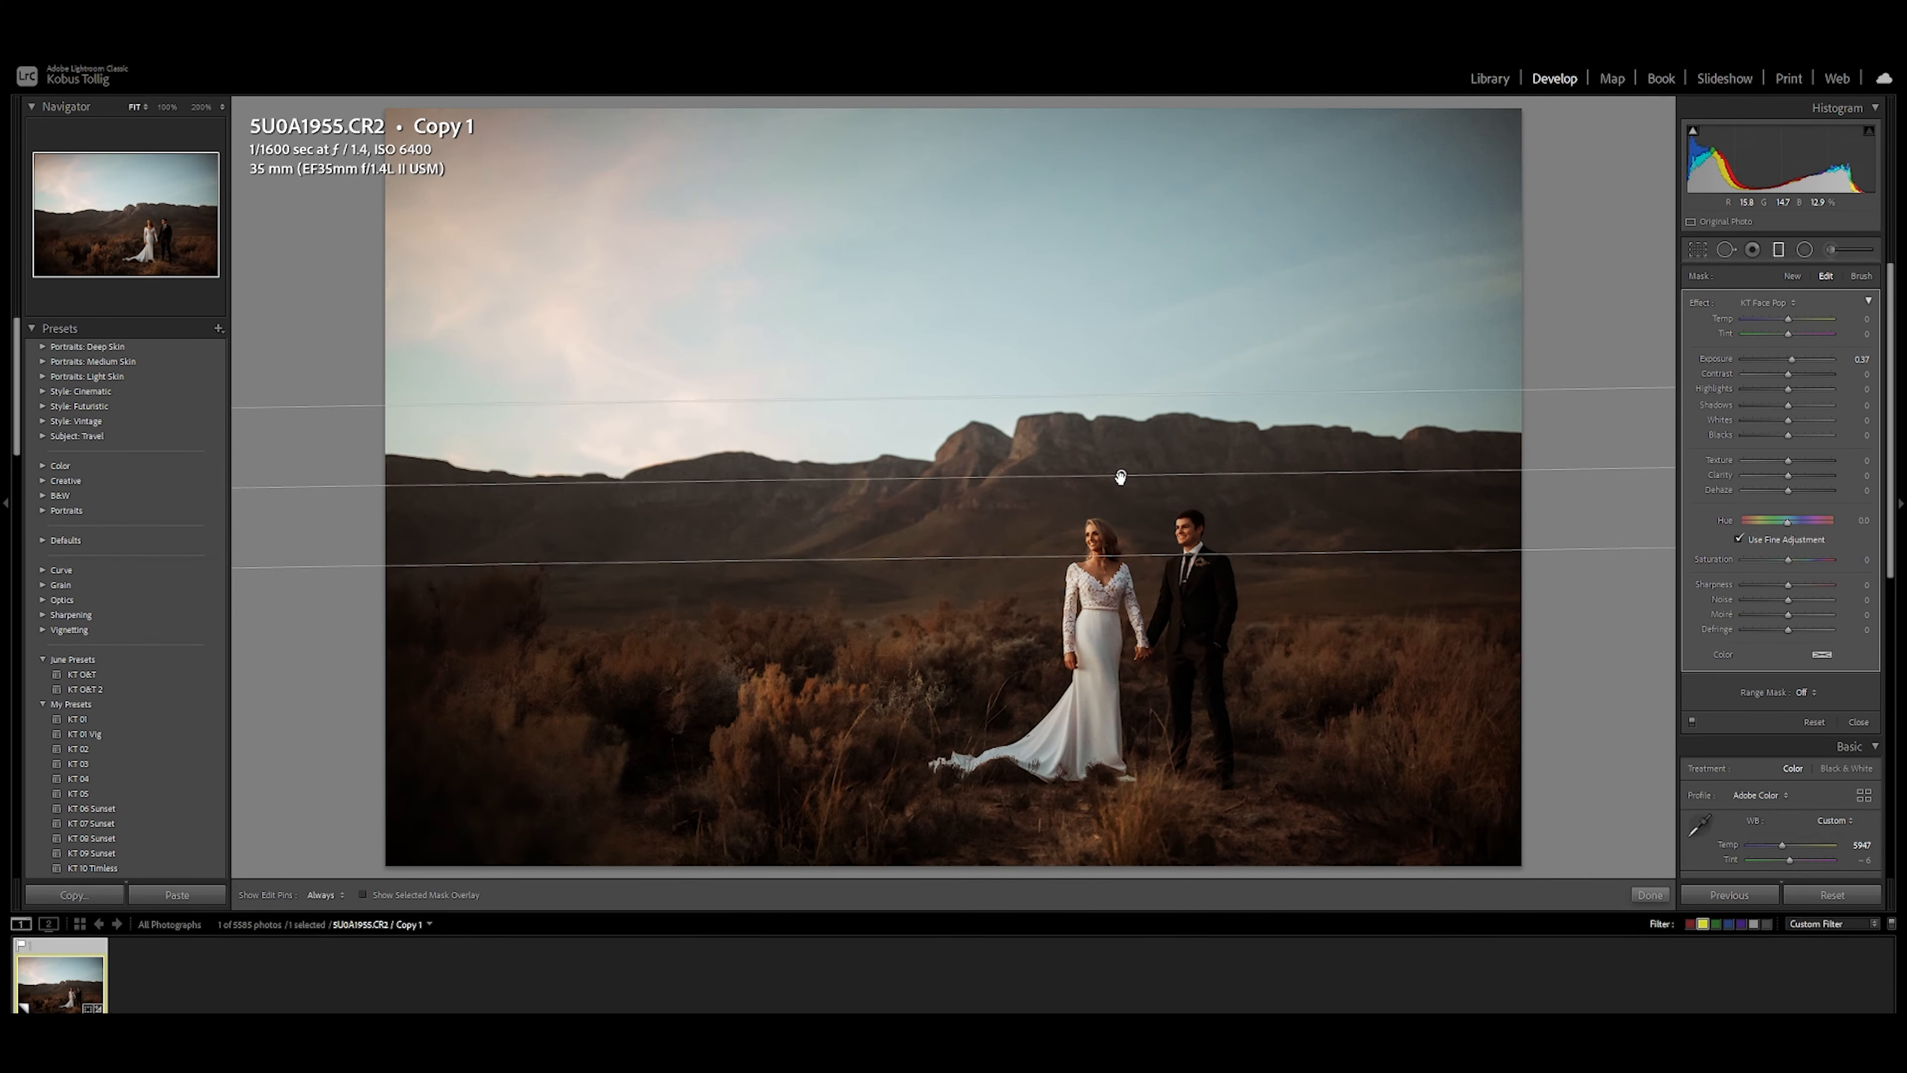
{"action": "key", "text": "o"}
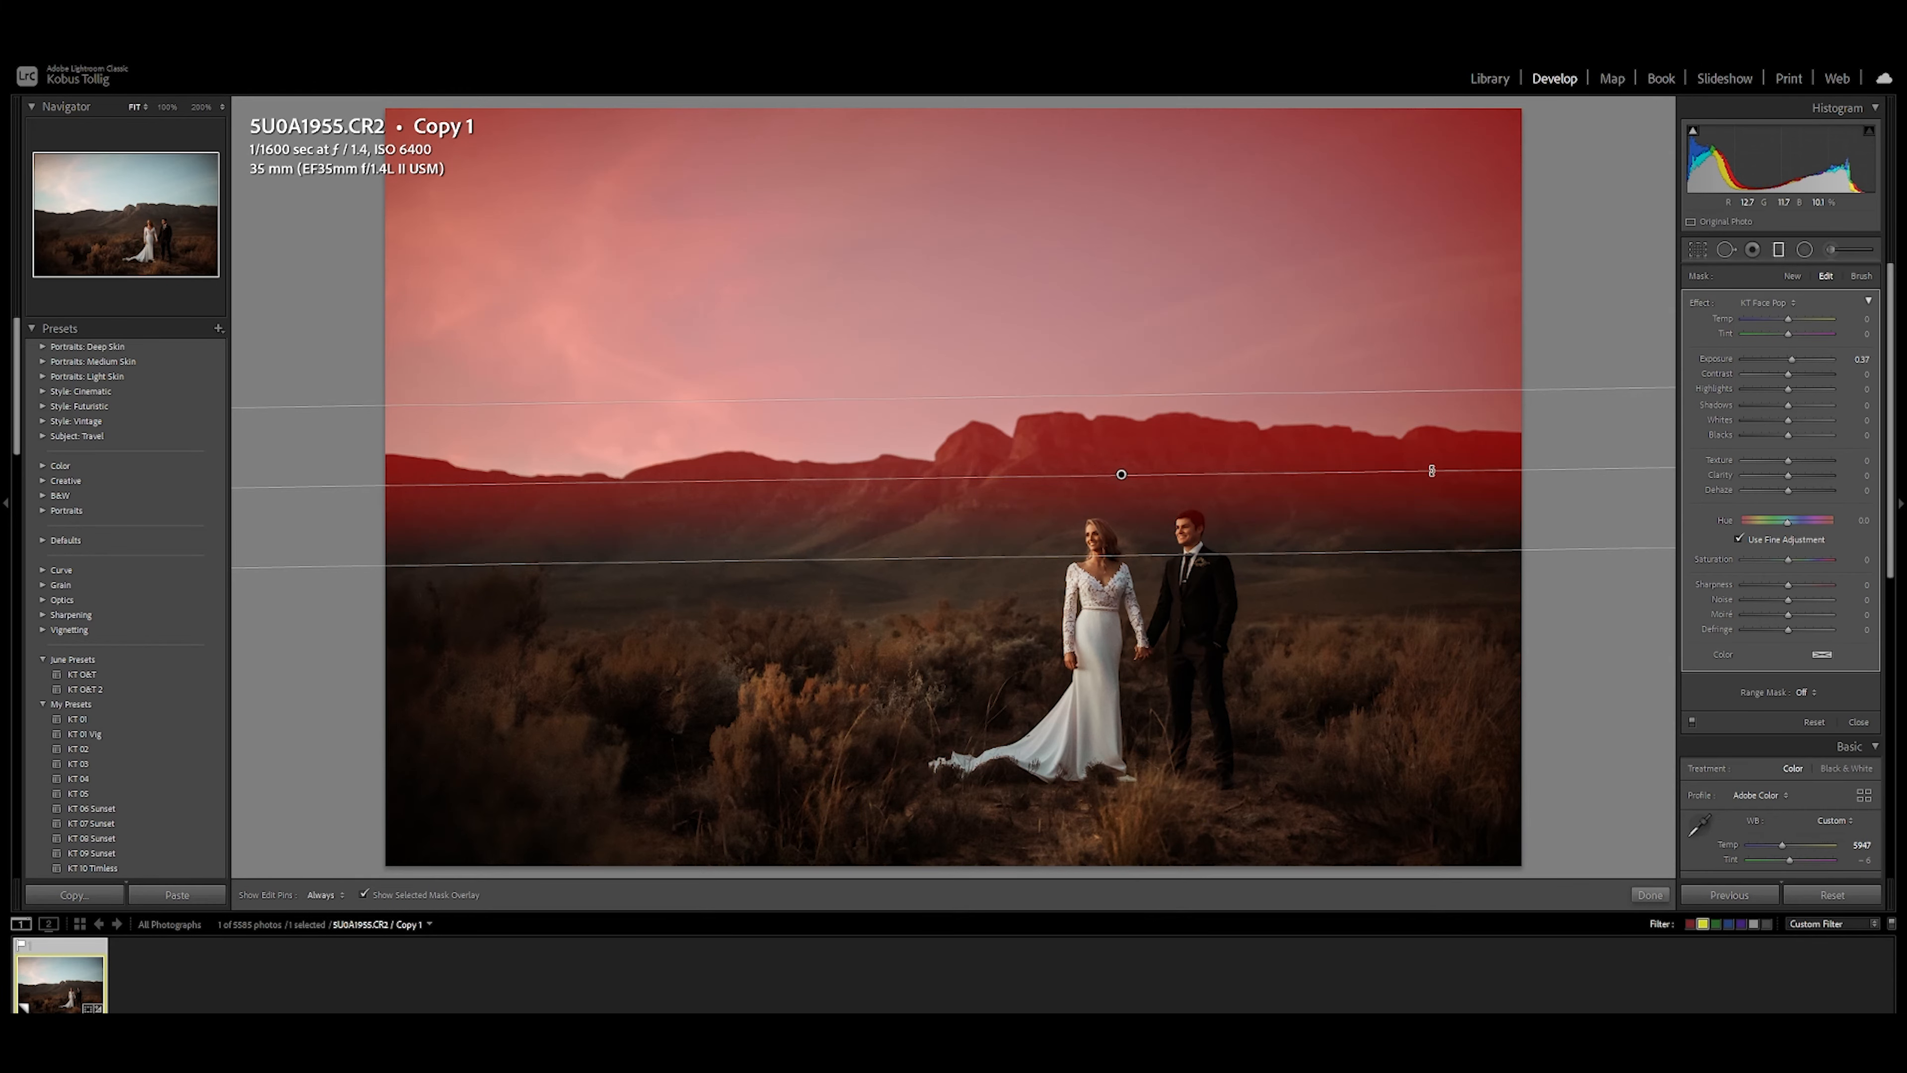
{"action": "key", "text": "o"}
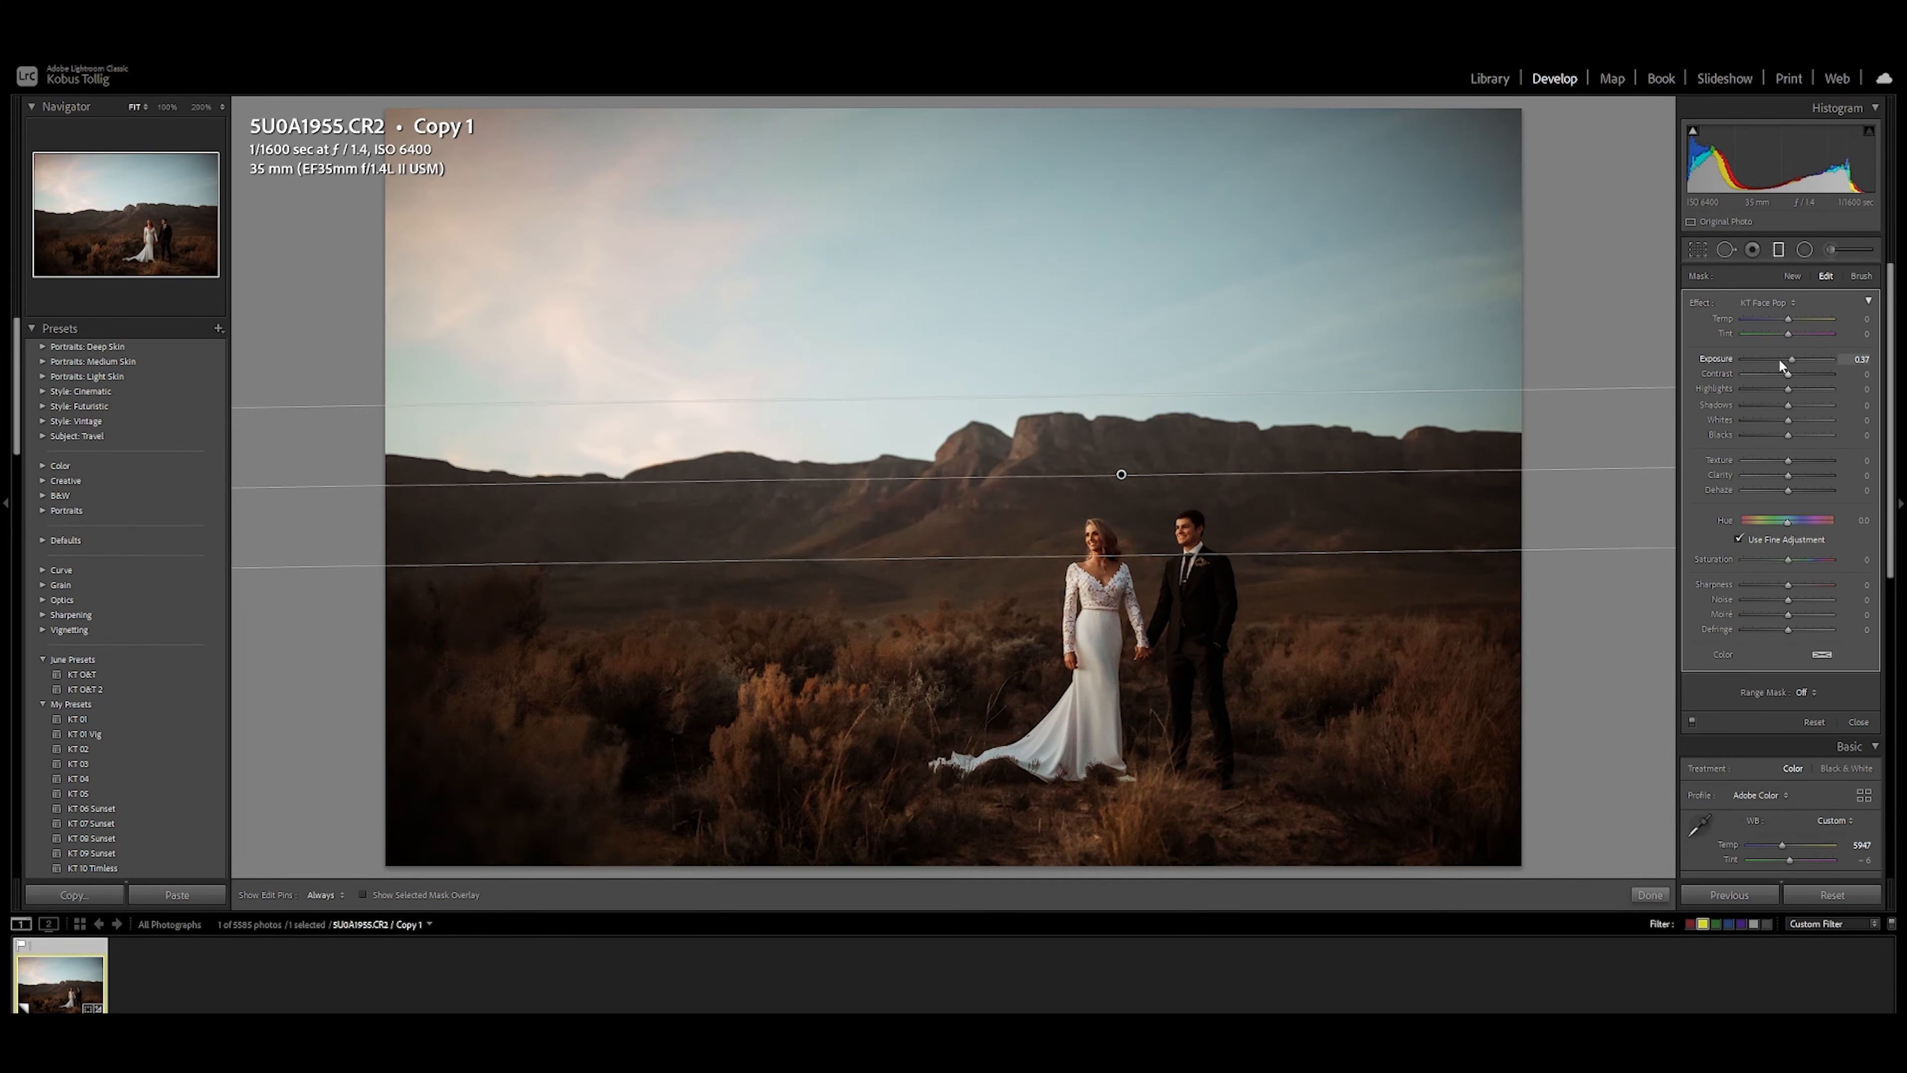
Set the sky graduated filter's exposure to -0.50 and erase the mountains from its mask using the auto-masked eraser brush with the mask overlay shown
{"action": "left_click_drag", "start_coordinate": [1794, 359], "coordinate": [1785, 359]}
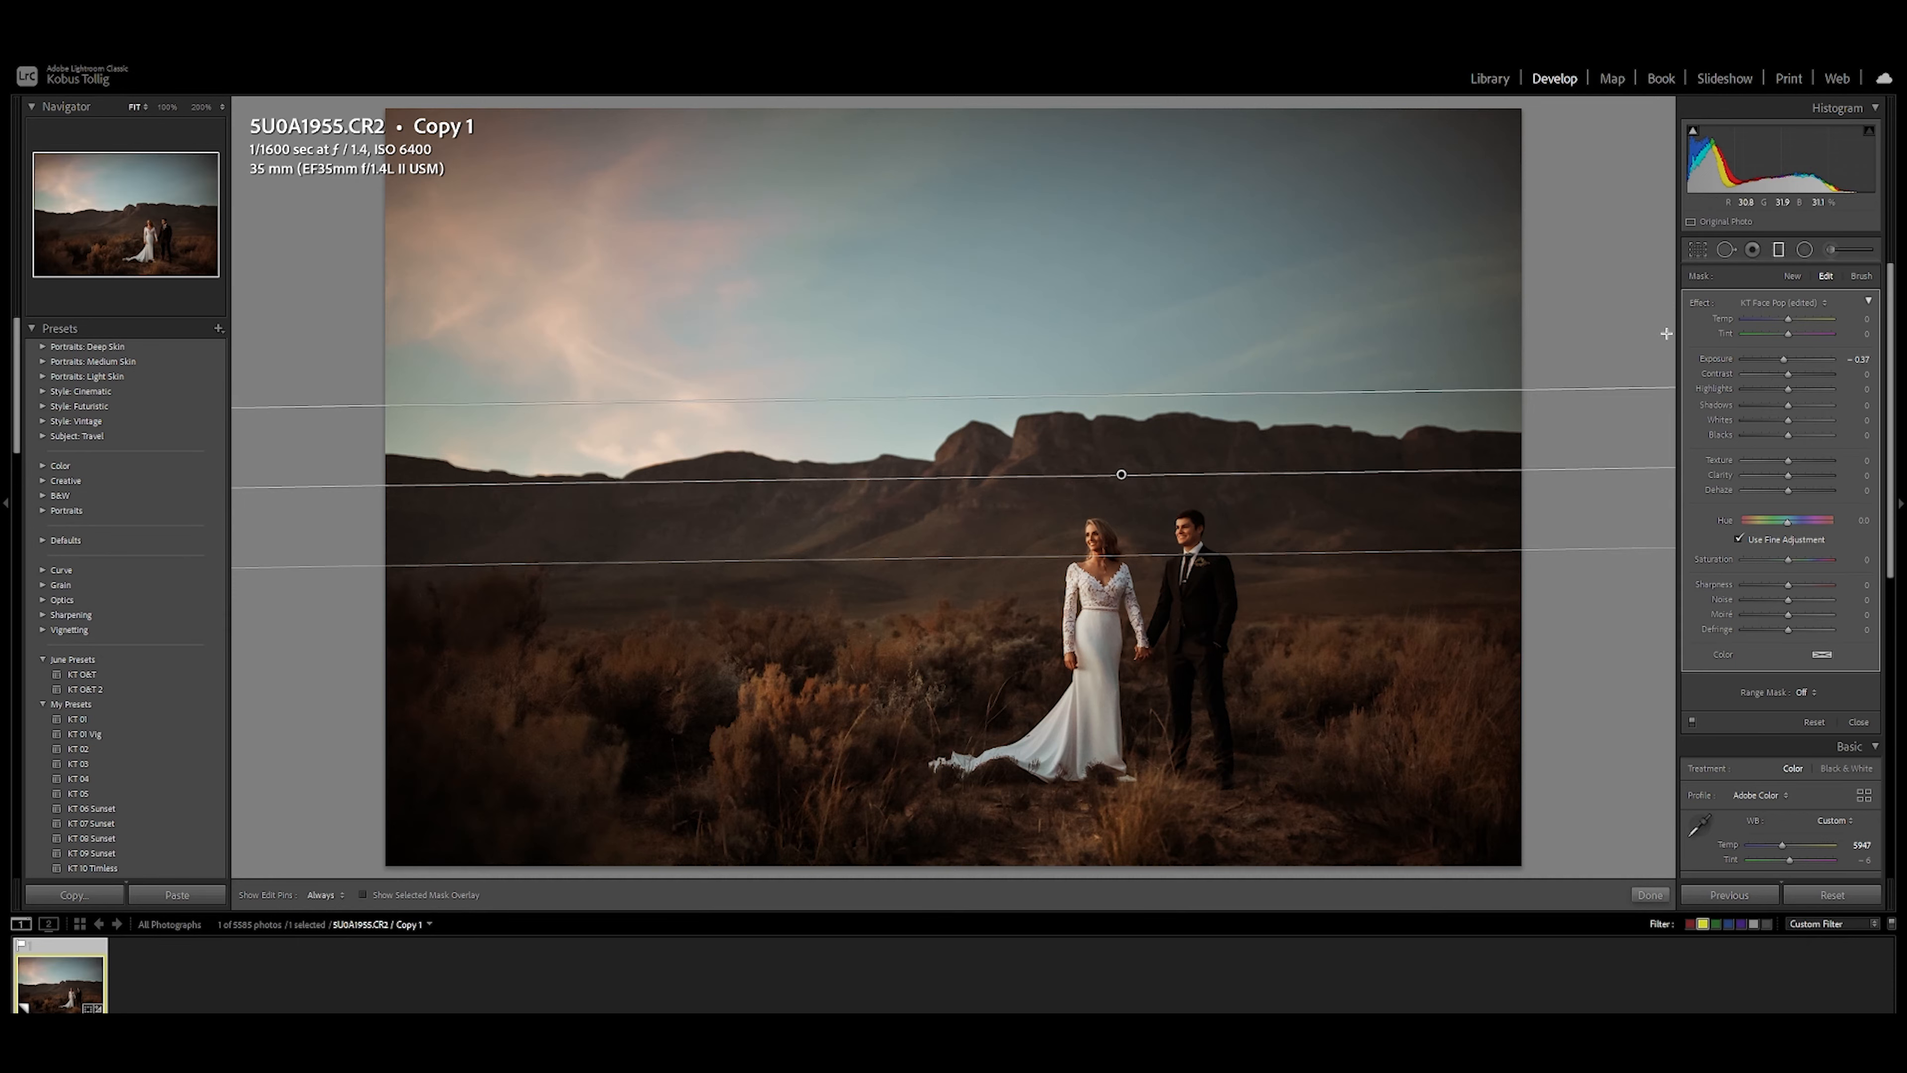
{"action": "left_click_drag", "start_coordinate": [1783, 364], "coordinate": [1785, 366]}
{"action": "left_click", "coordinate": [1861, 277]}
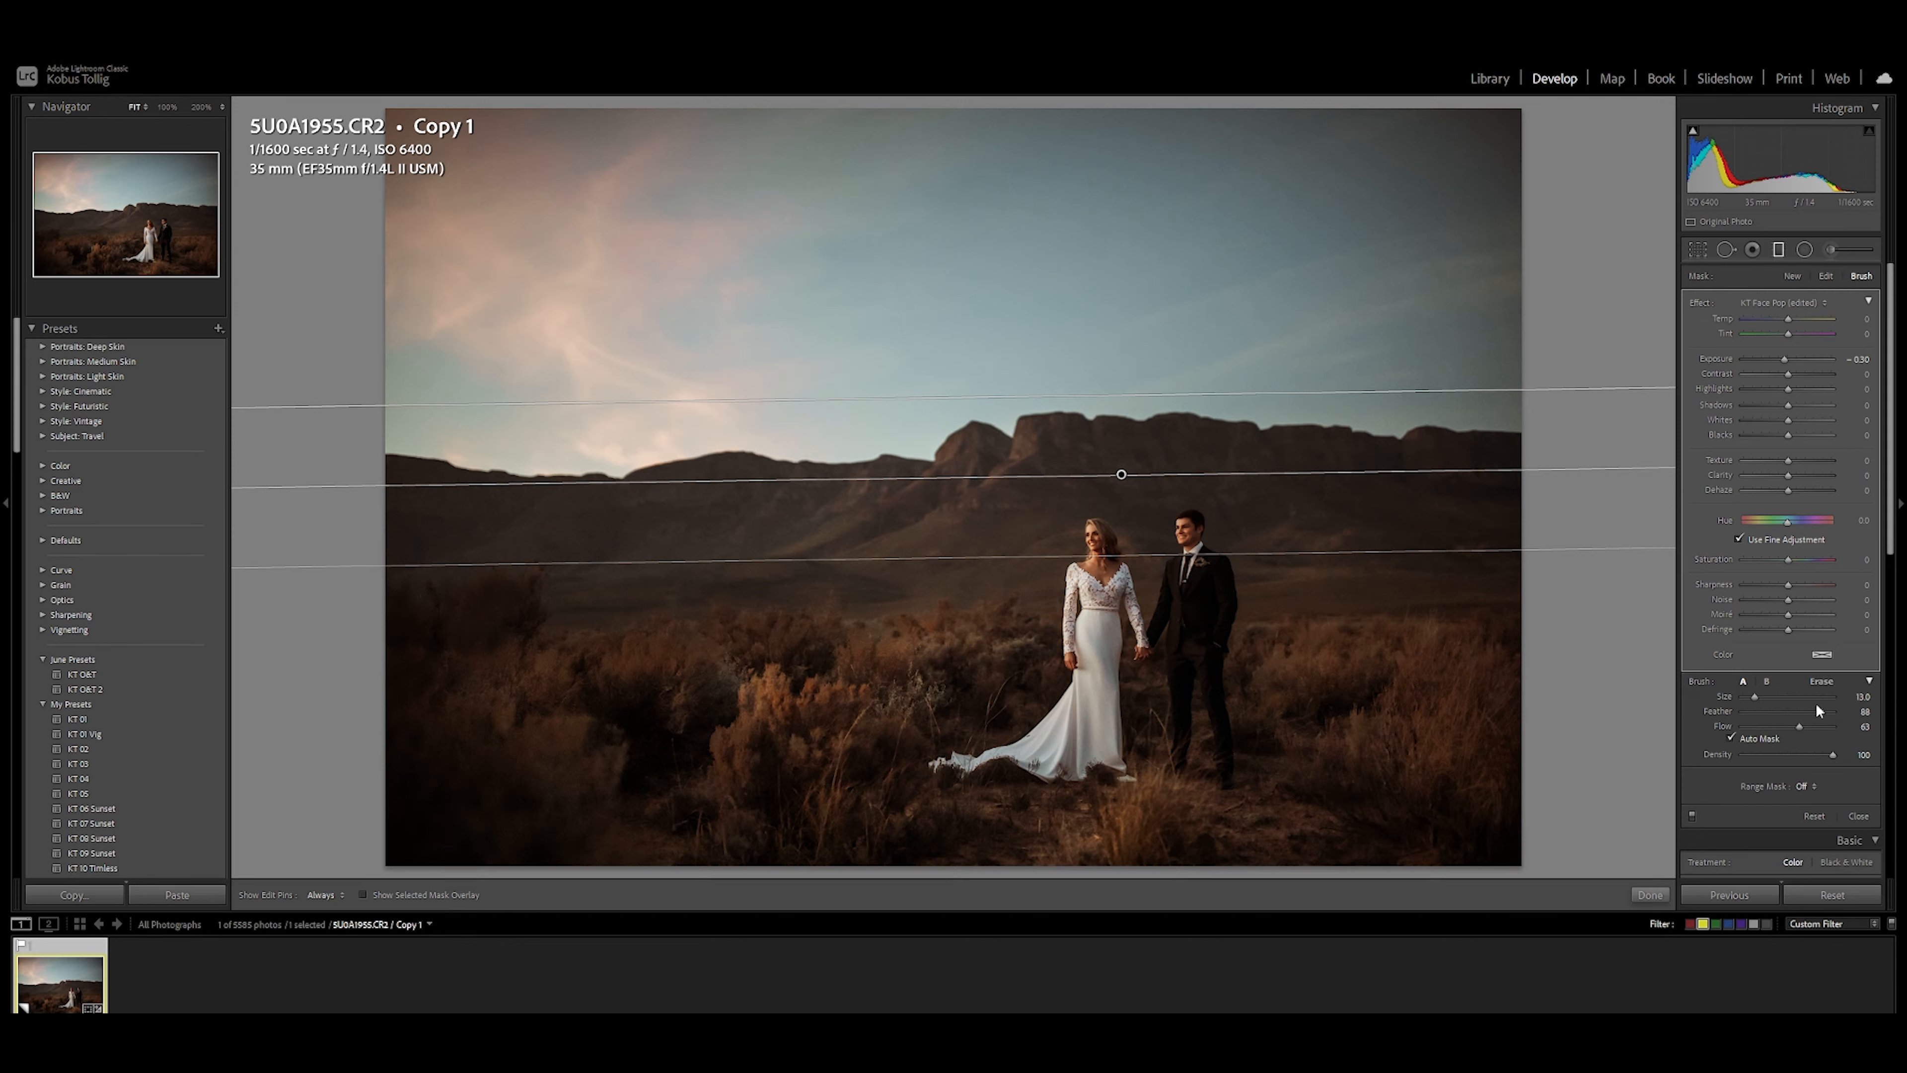
{"action": "left_click", "coordinate": [1823, 681]}
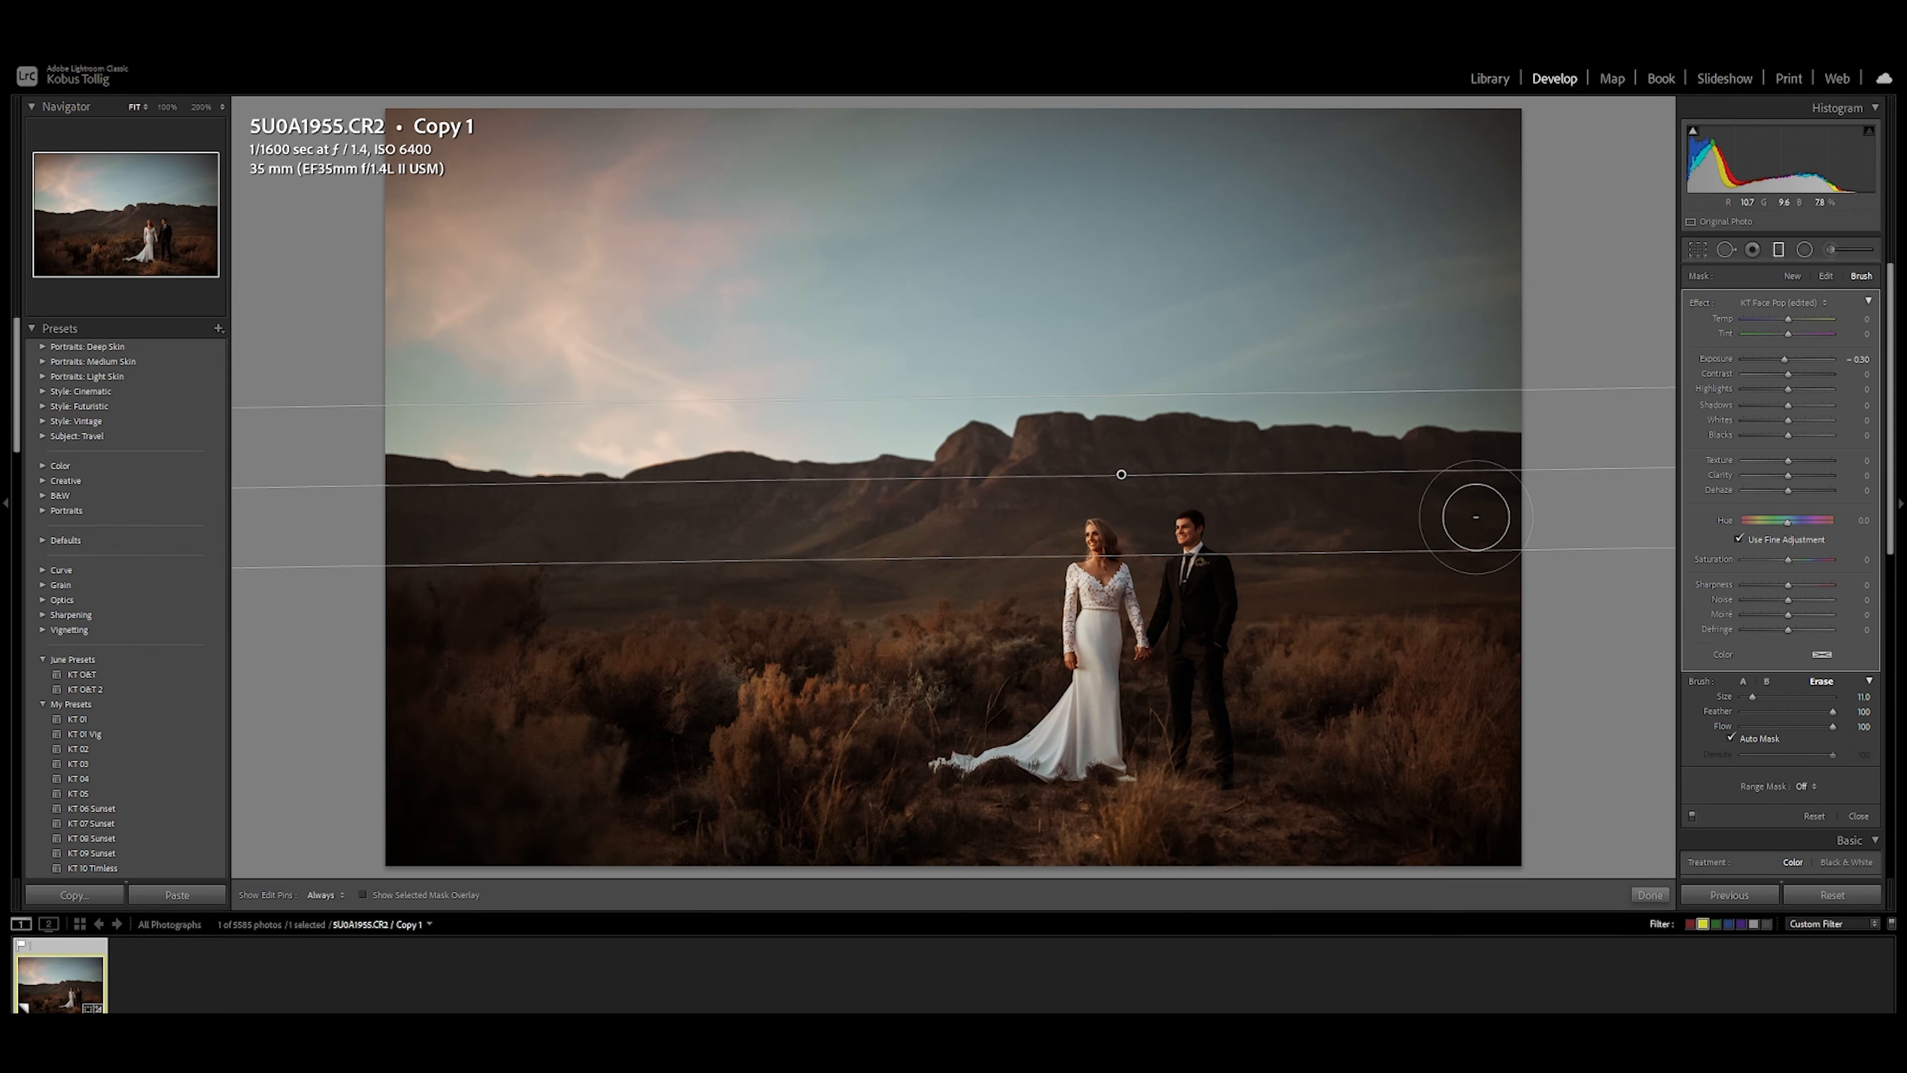
{"action": "key", "text": "o"}
{"action": "mouse_move", "coordinate": [1488, 463]}
{"action": "left_mouse_down"}
{"action": "mouse_move", "coordinate": [1410, 463]}
{"action": "mouse_move", "coordinate": [1523, 446]}
{"action": "mouse_move", "coordinate": [1057, 435]}
{"action": "mouse_move", "coordinate": [984, 459]}
{"action": "left_mouse_up"}
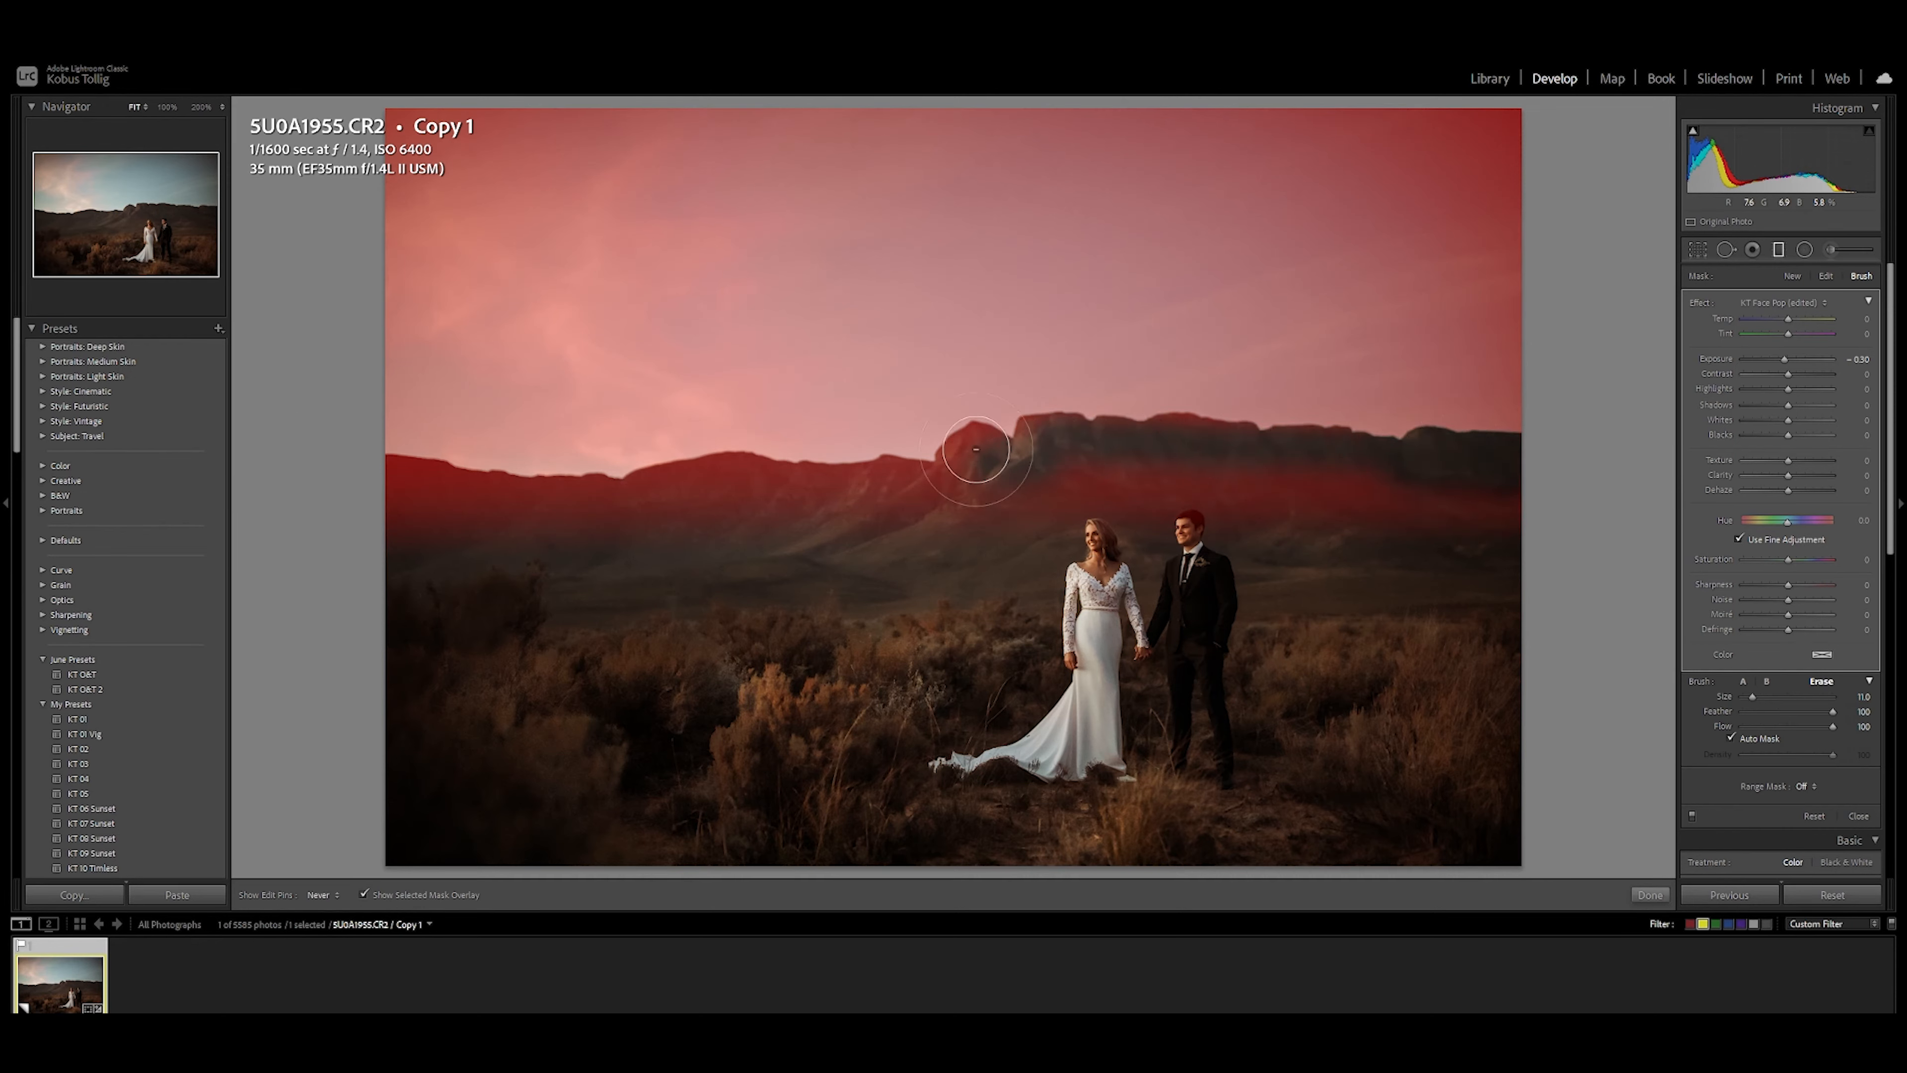
{"action": "mouse_move", "coordinate": [1245, 495]}
{"action": "left_mouse_down"}
{"action": "mouse_move", "coordinate": [1541, 502]}
{"action": "mouse_move", "coordinate": [1097, 496]}
{"action": "mouse_move", "coordinate": [1264, 466]}
{"action": "mouse_move", "coordinate": [1186, 451]}
{"action": "mouse_move", "coordinate": [985, 492]}
{"action": "mouse_move", "coordinate": [687, 503]}
{"action": "mouse_move", "coordinate": [948, 480]}
{"action": "left_mouse_up"}
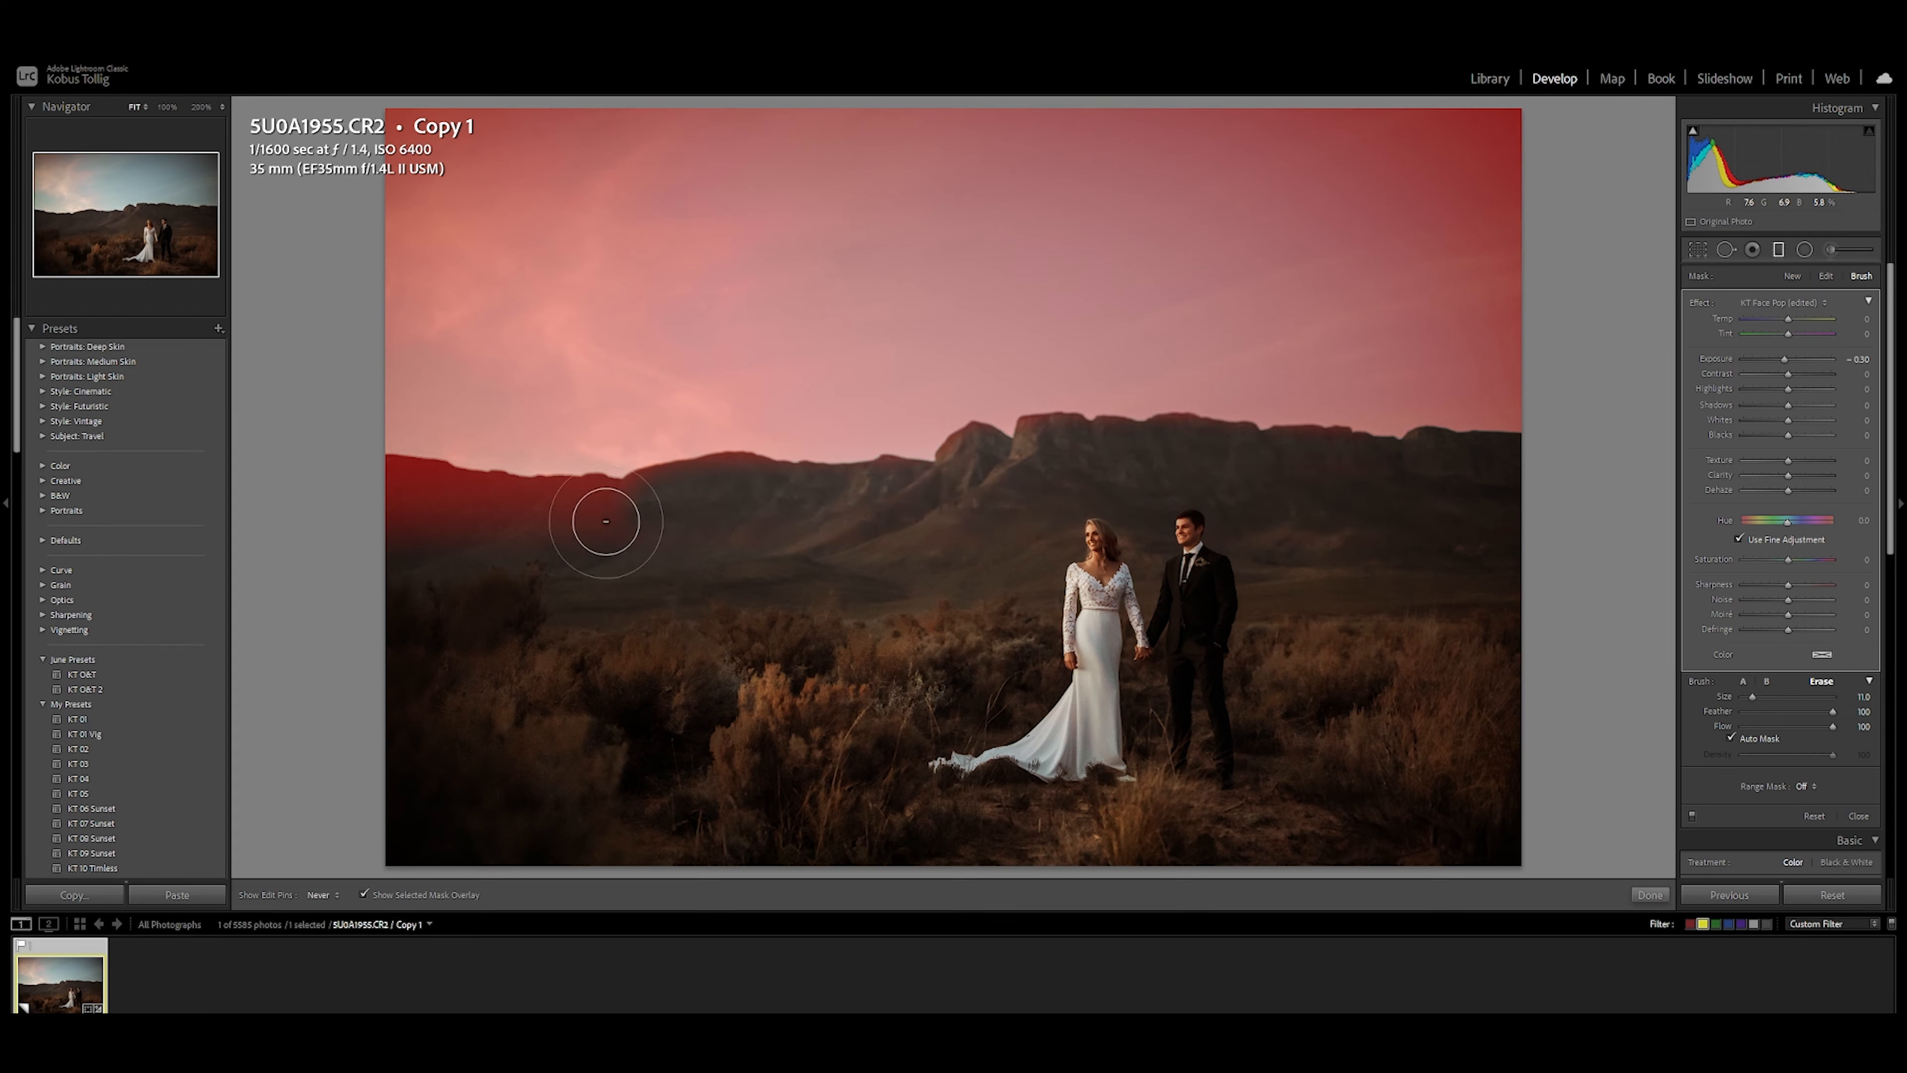
{"action": "mouse_move", "coordinate": [531, 523]}
{"action": "left_mouse_down"}
{"action": "mouse_move", "coordinate": [616, 513]}
{"action": "mouse_move", "coordinate": [345, 484]}
{"action": "mouse_move", "coordinate": [534, 514]}
{"action": "mouse_move", "coordinate": [325, 525]}
{"action": "mouse_move", "coordinate": [538, 550]}
{"action": "mouse_move", "coordinate": [714, 541]}
{"action": "mouse_move", "coordinate": [749, 487]}
{"action": "mouse_move", "coordinate": [862, 508]}
{"action": "mouse_move", "coordinate": [1047, 491]}
{"action": "mouse_move", "coordinate": [1054, 458]}
{"action": "mouse_move", "coordinate": [1099, 466]}
{"action": "left_mouse_up"}
{"action": "key", "text": "o"}
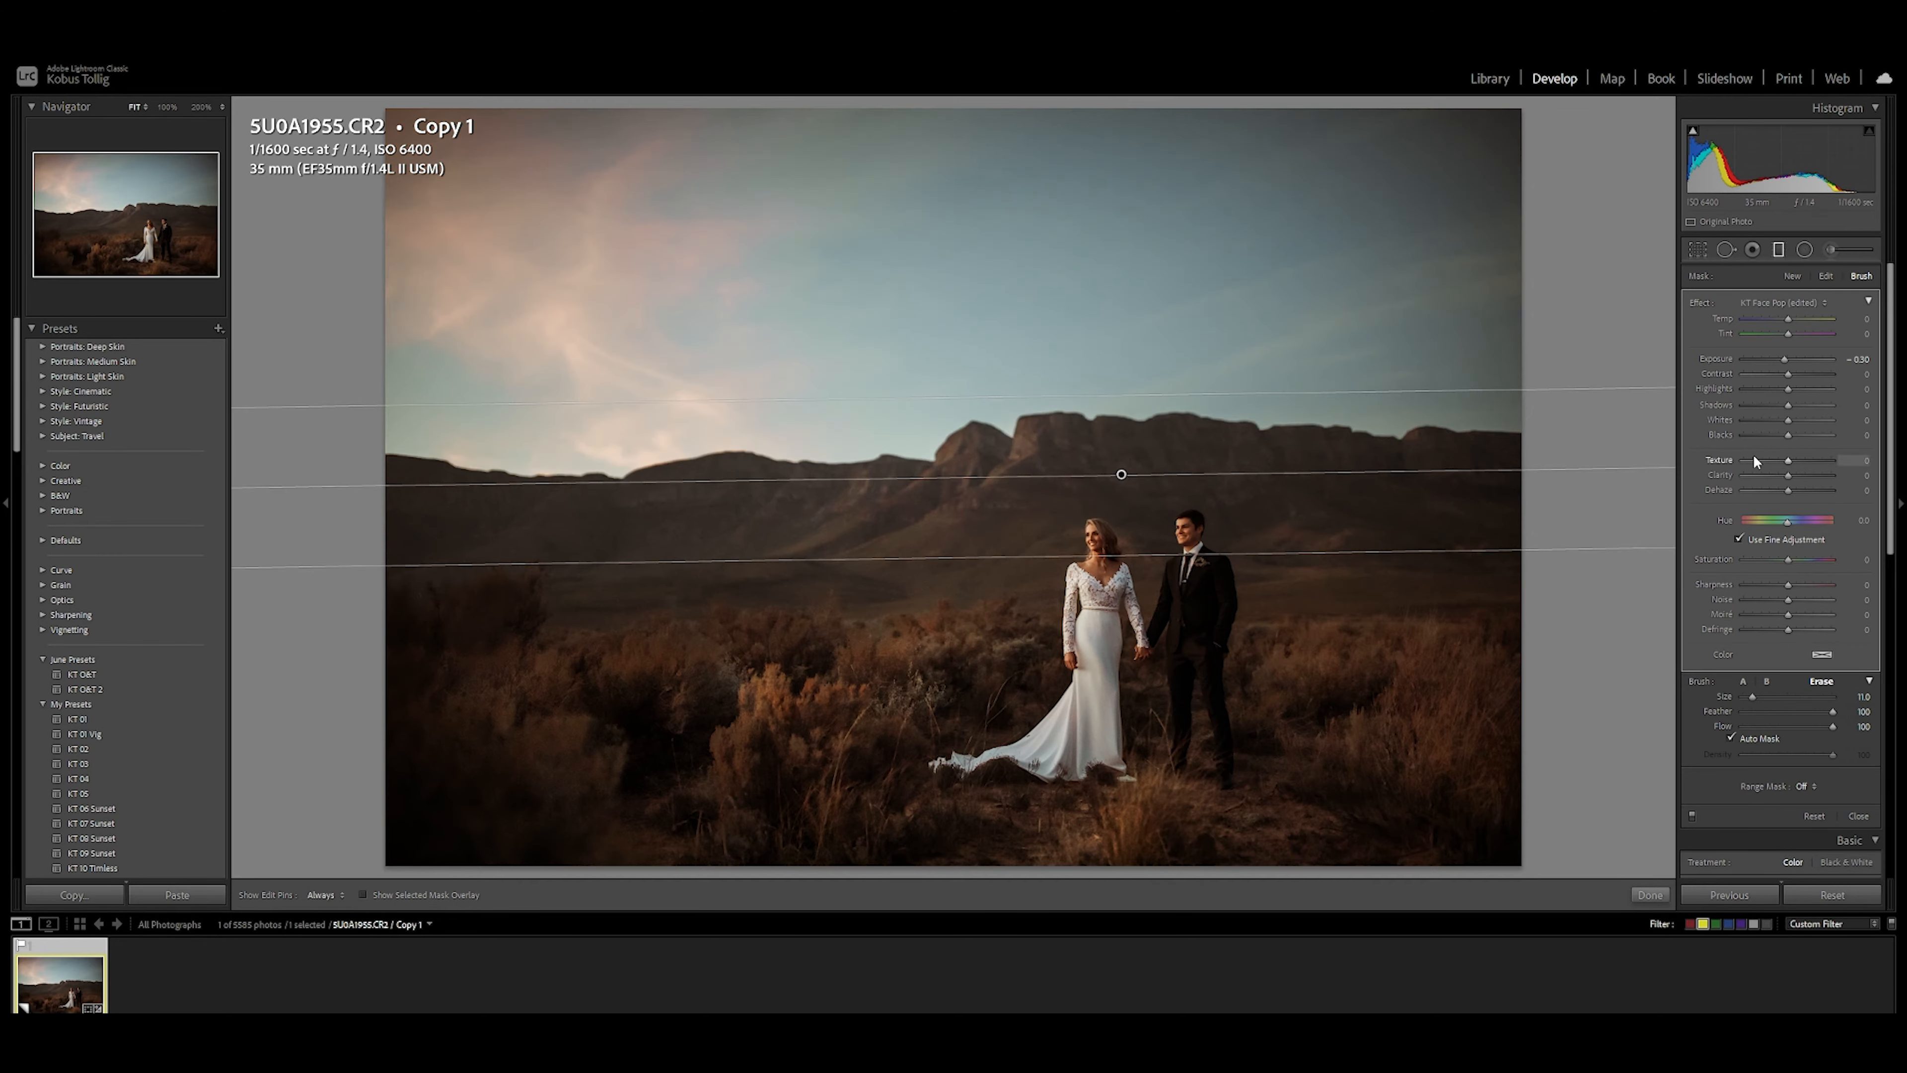
{"action": "mouse_move", "coordinate": [1786, 360]}
{"action": "left_mouse_down"}
{"action": "mouse_move", "coordinate": [1765, 362]}
{"action": "mouse_move", "coordinate": [1786, 365]}
{"action": "left_mouse_up"}
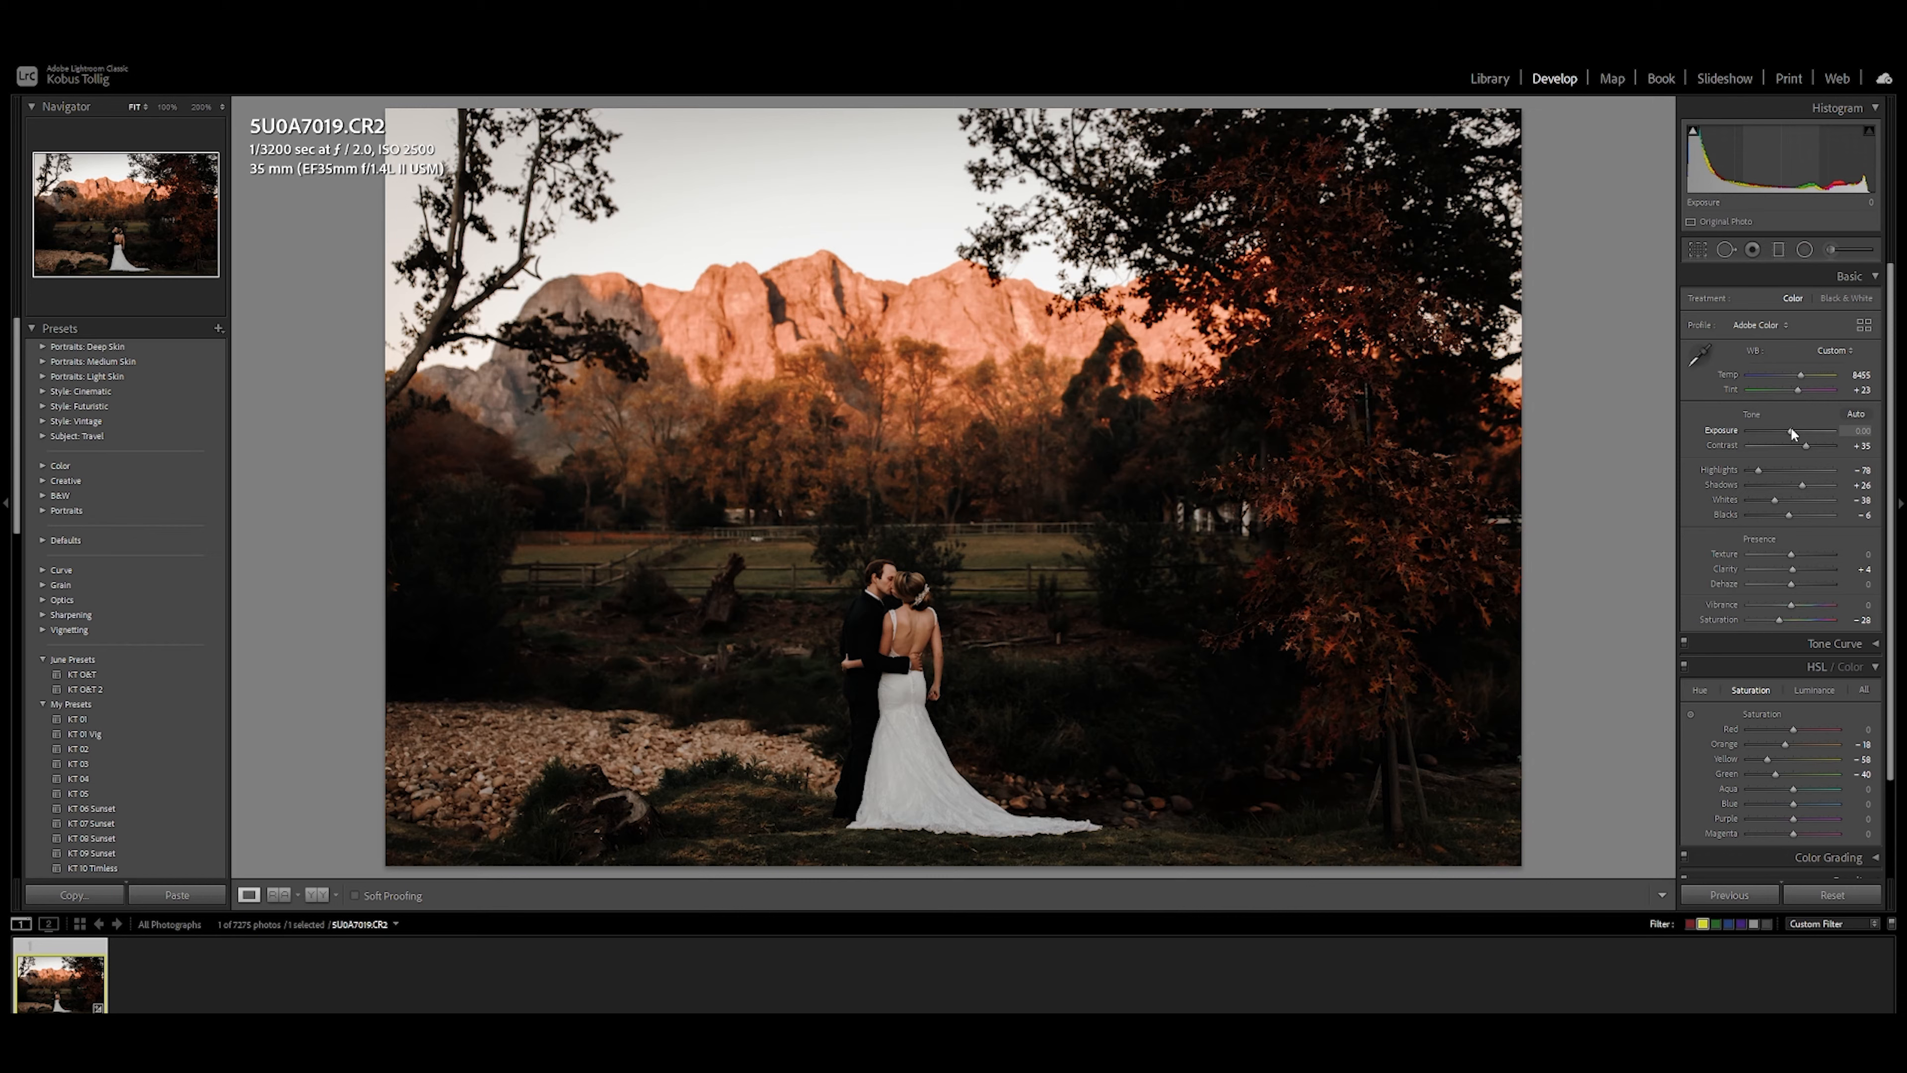
Try raising the overall exposure of 5U0A7019 to +0.88, and reset it to its default
{"action": "left_click_drag", "start_coordinate": [1791, 428], "coordinate": [1800, 432]}
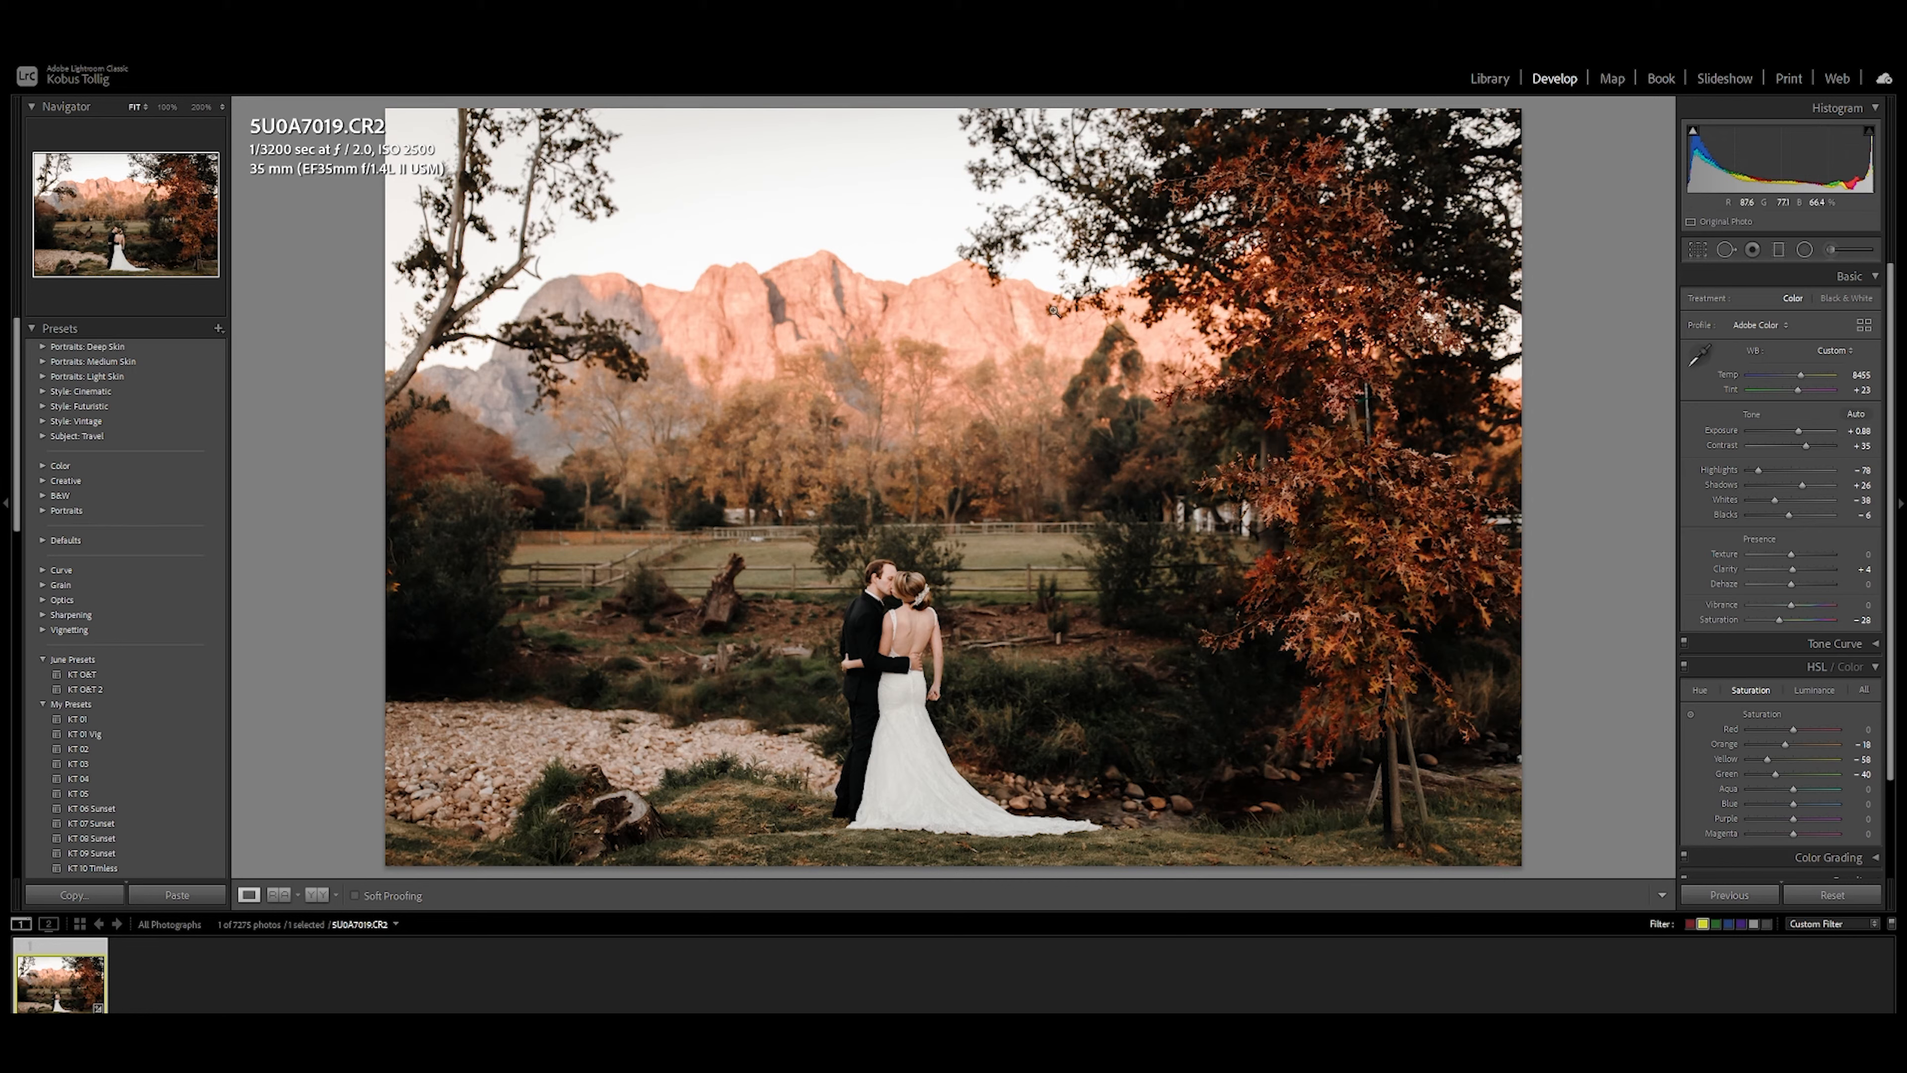
{"action": "double_click", "coordinate": [1800, 426]}
Add a horizontal graduated filter covering the foreground of 5U0A7019, fading out at the mountains, and check its coverage with the mask overlay
{"action": "left_click", "coordinate": [1780, 249]}
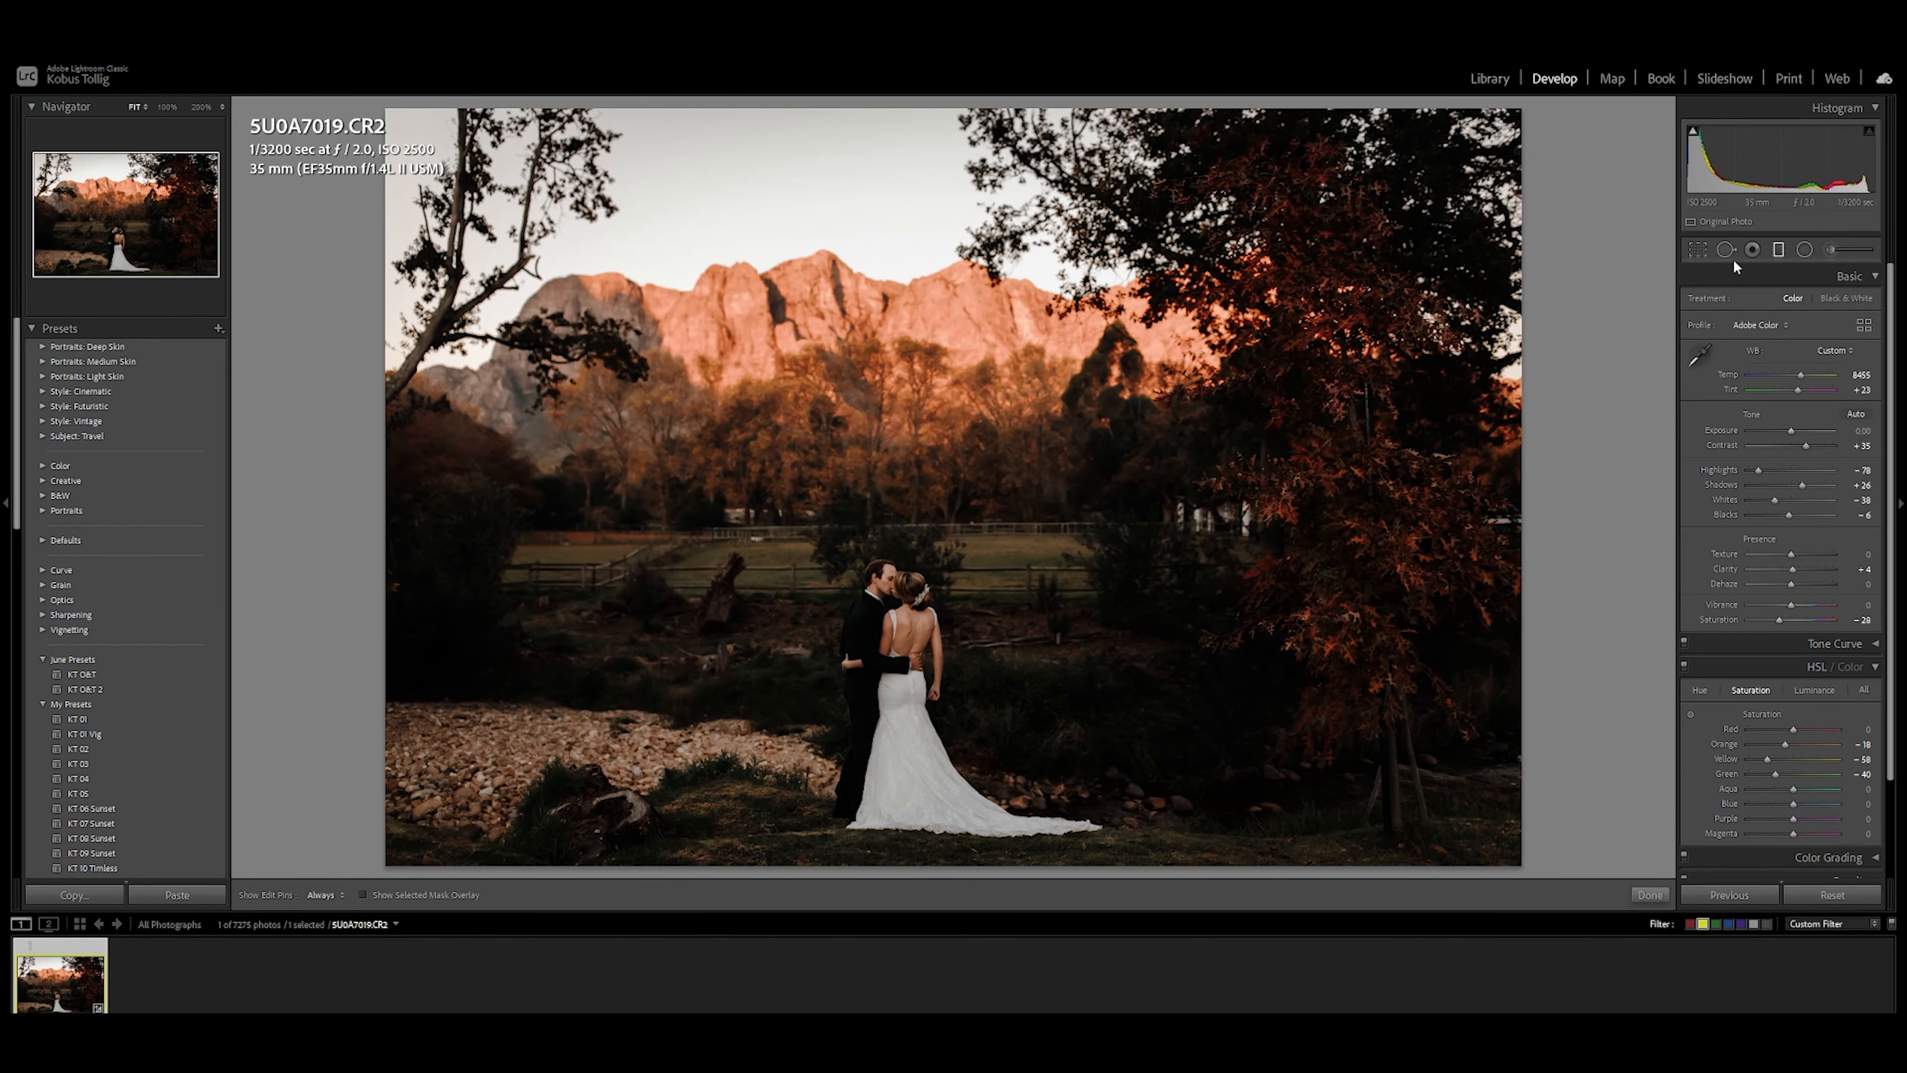
{"action": "left_click_drag", "start_coordinate": [944, 513], "coordinate": [945, 279]}
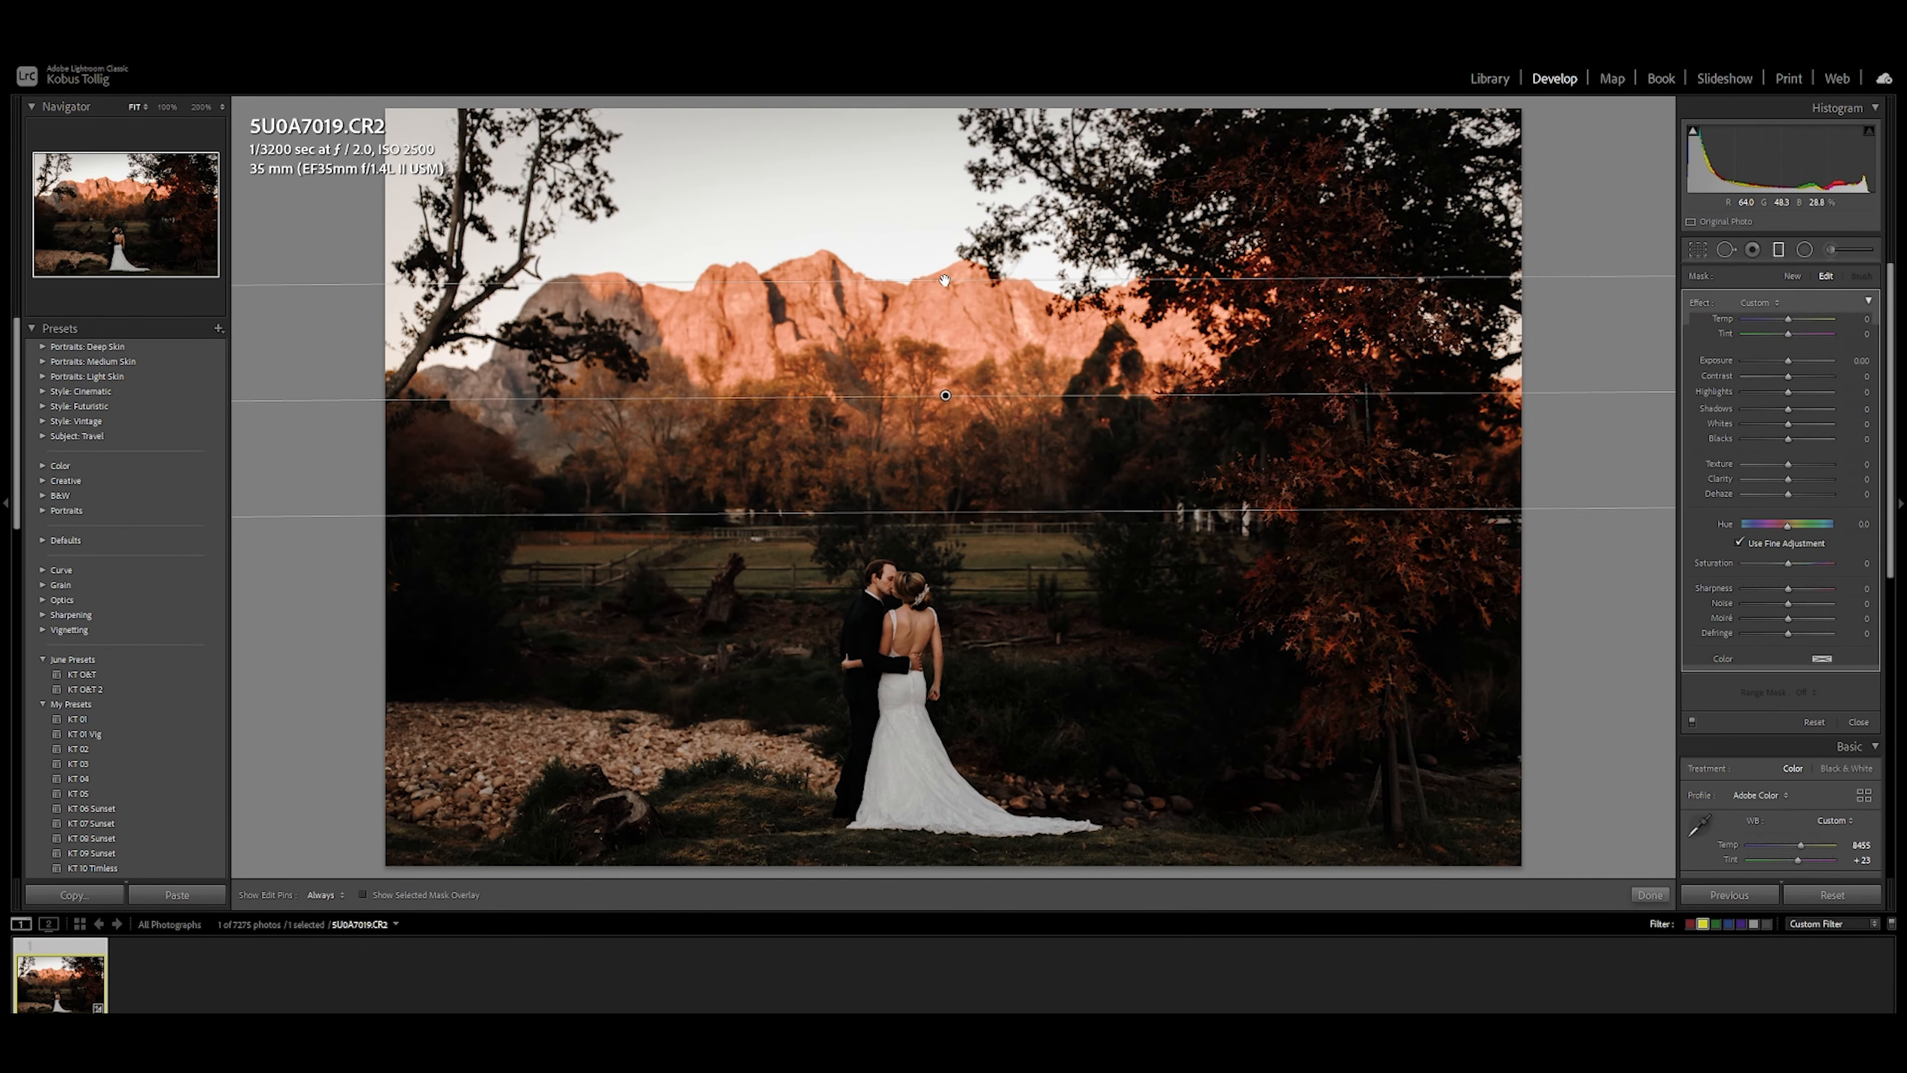
{"action": "key", "text": "o"}
{"action": "key", "text": "o"}
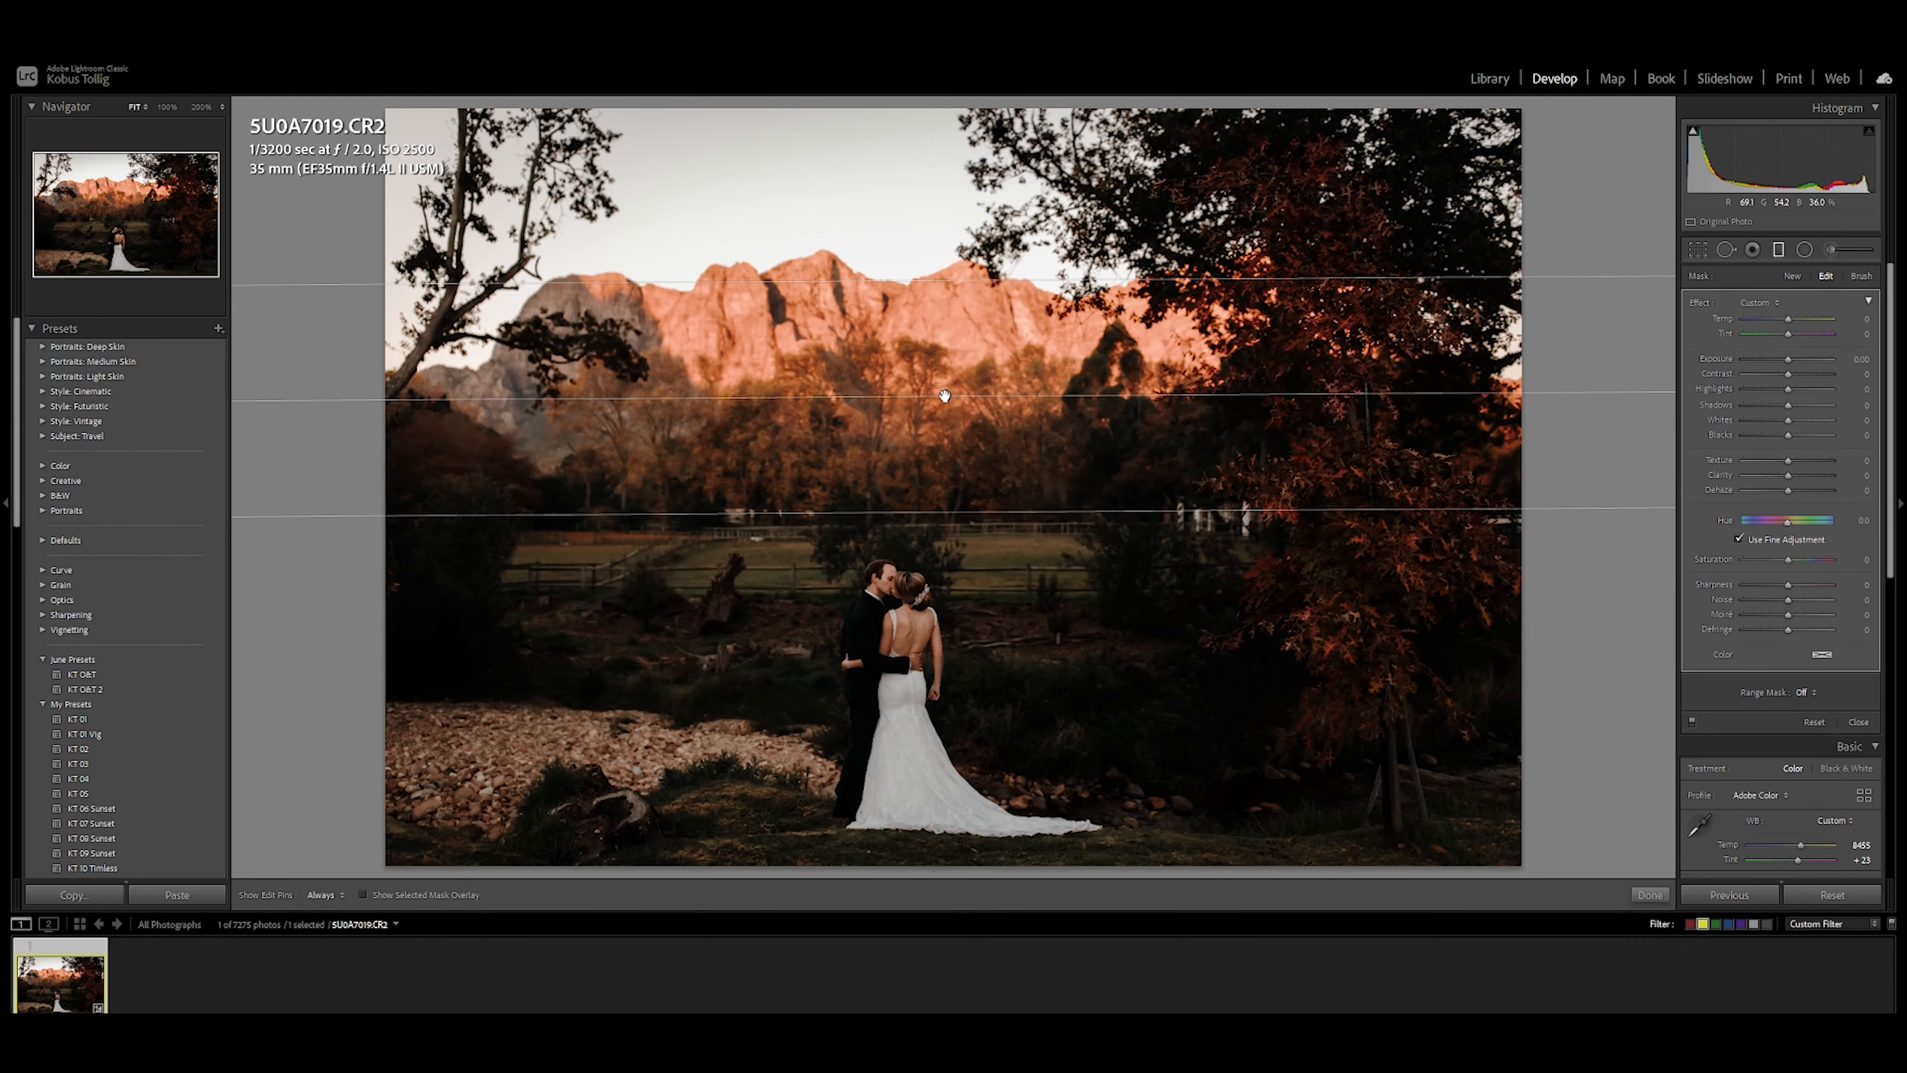
Set the foreground graduated filter's exposure to 0.57 and shadows to 26, and close the filter
{"action": "left_click_drag", "start_coordinate": [1789, 359], "coordinate": [1794, 359]}
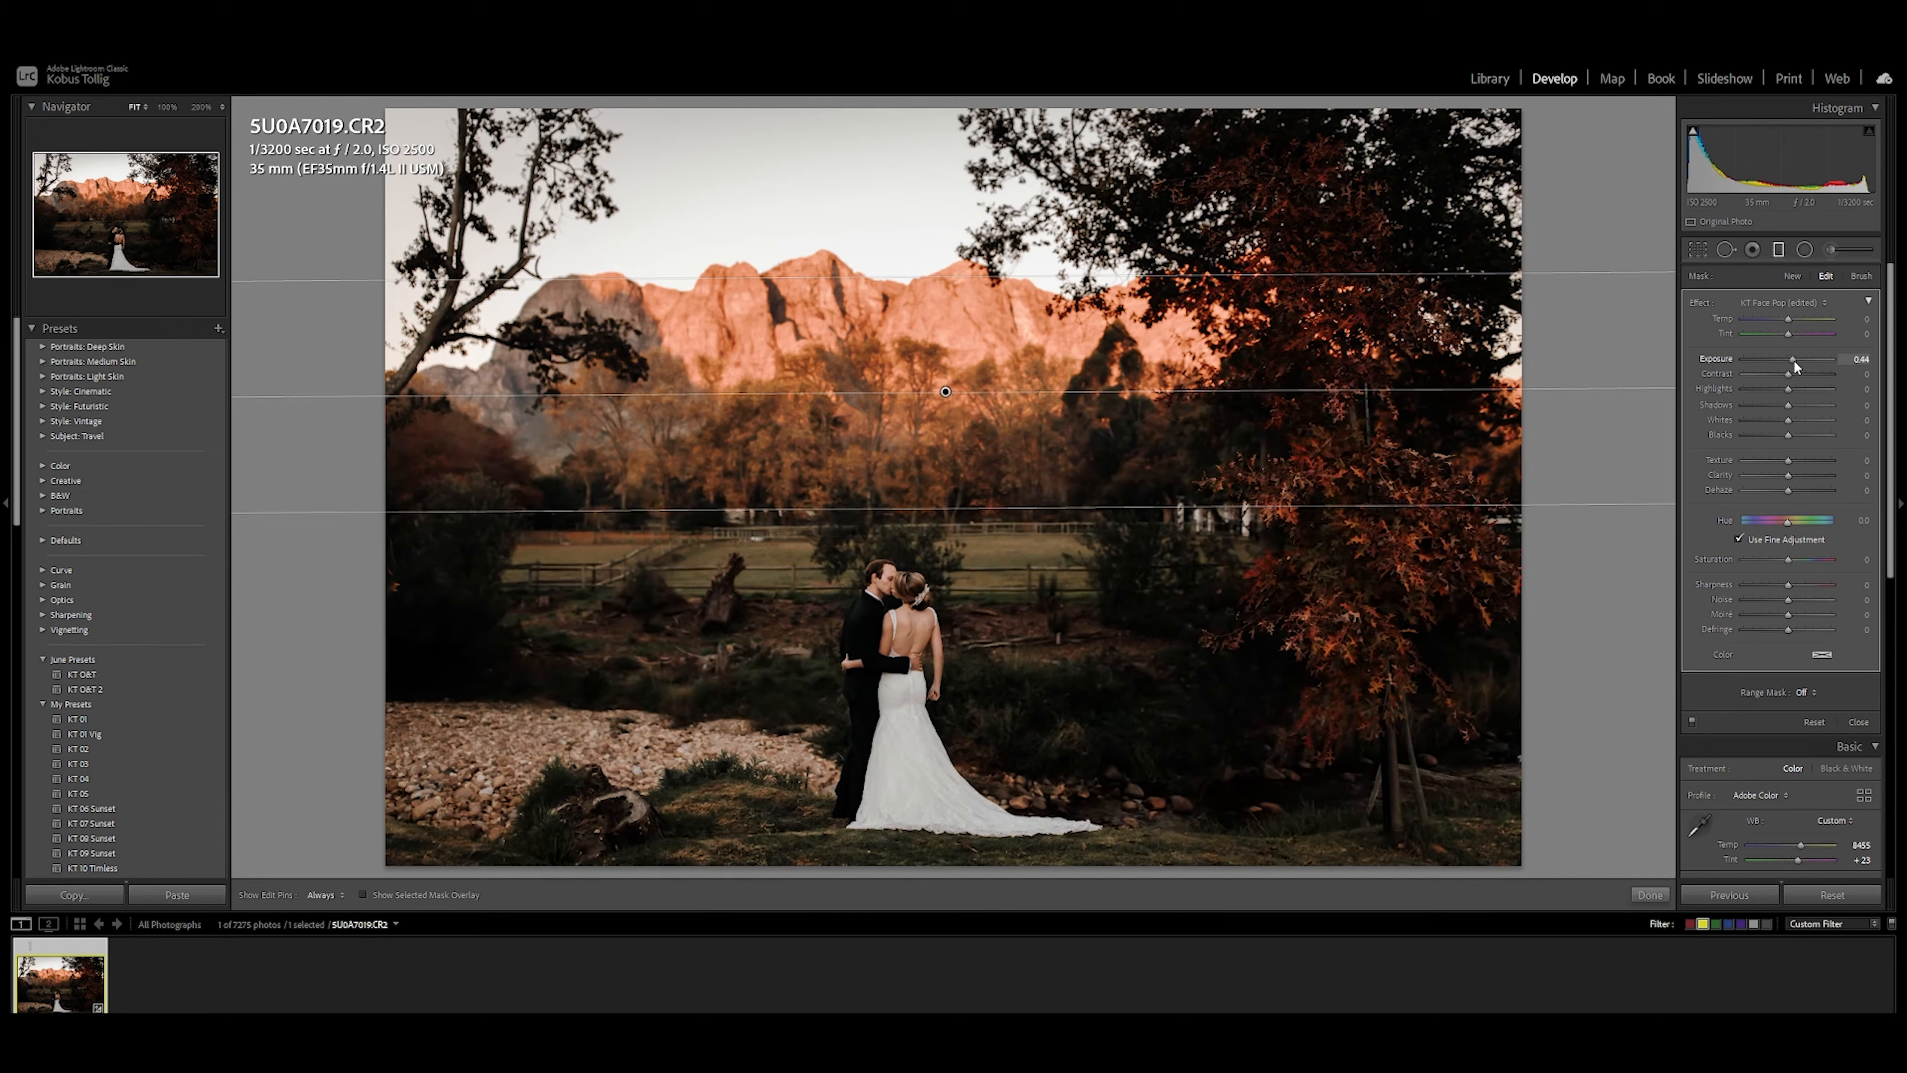
{"action": "left_click", "coordinate": [1799, 404]}
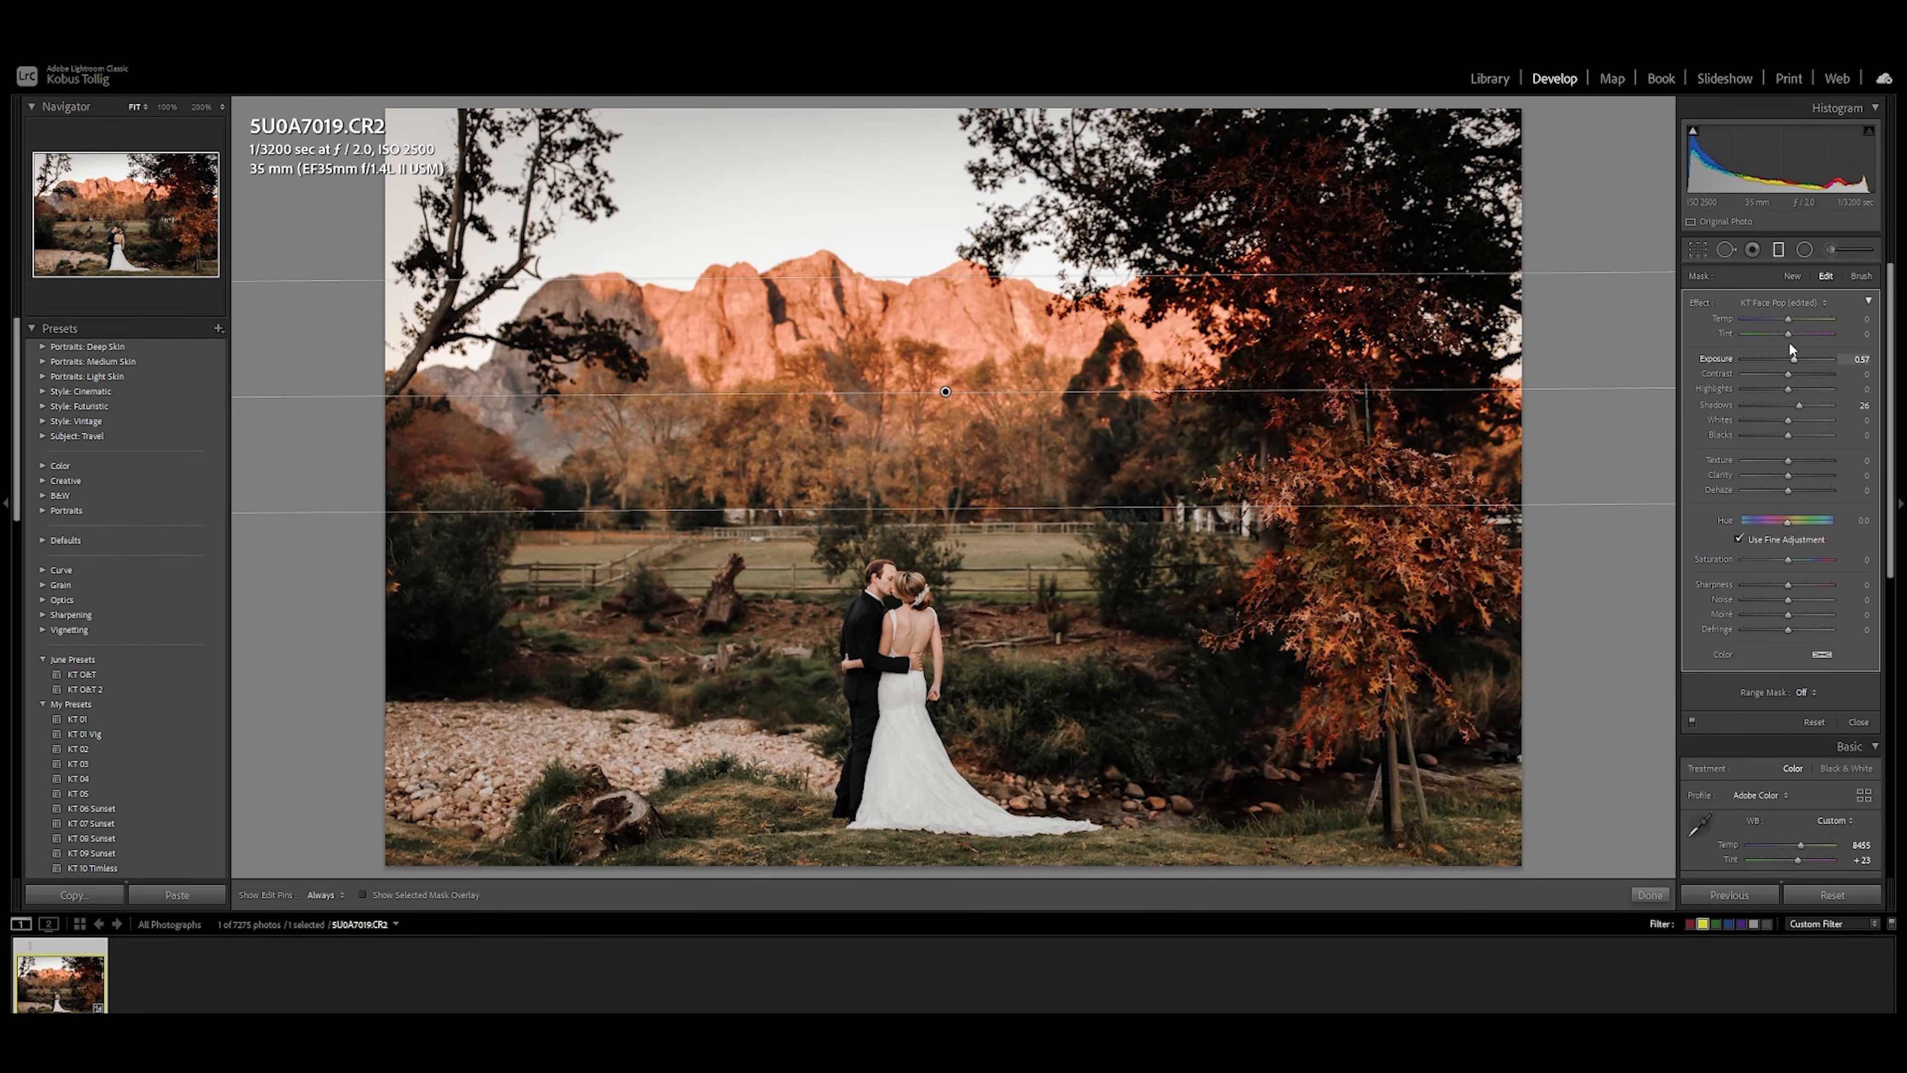
{"action": "left_click", "coordinate": [1778, 248]}
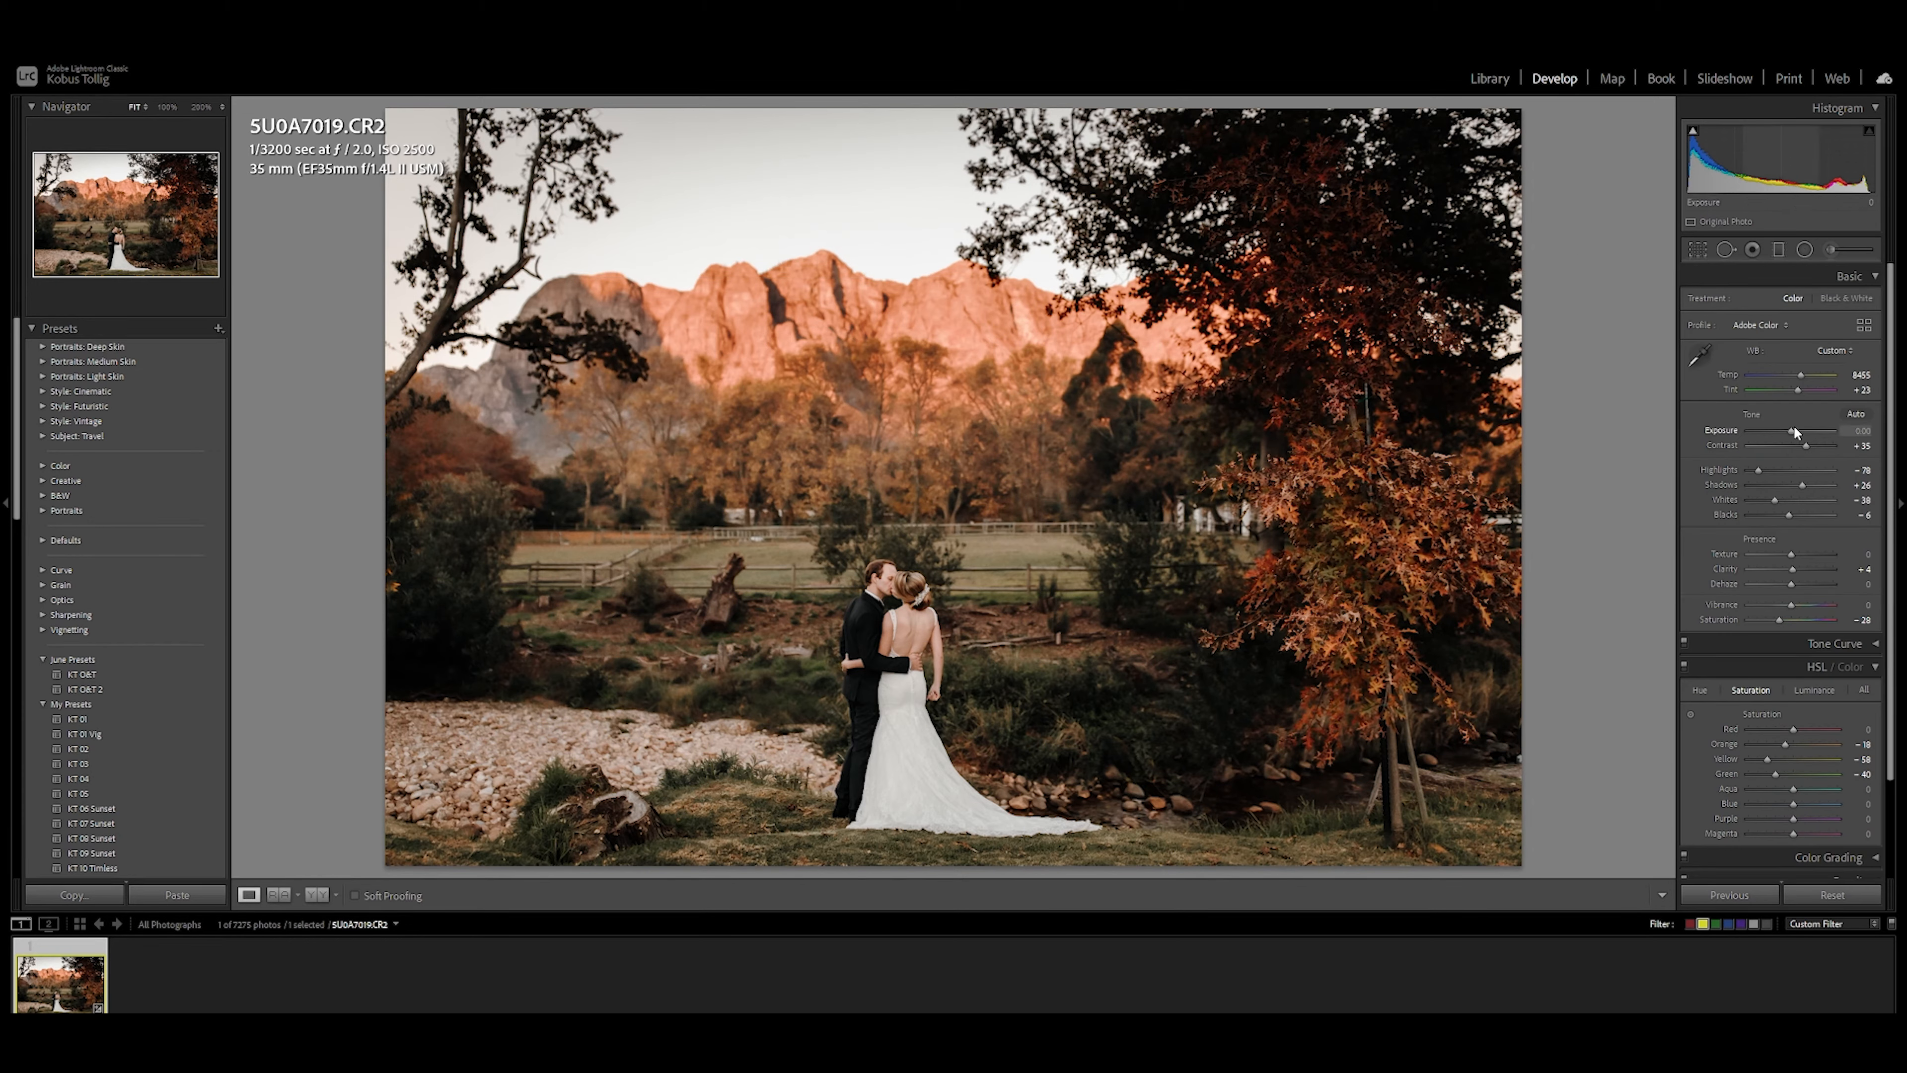
{"action": "left_click_drag", "start_coordinate": [1791, 428], "coordinate": [1789, 431]}
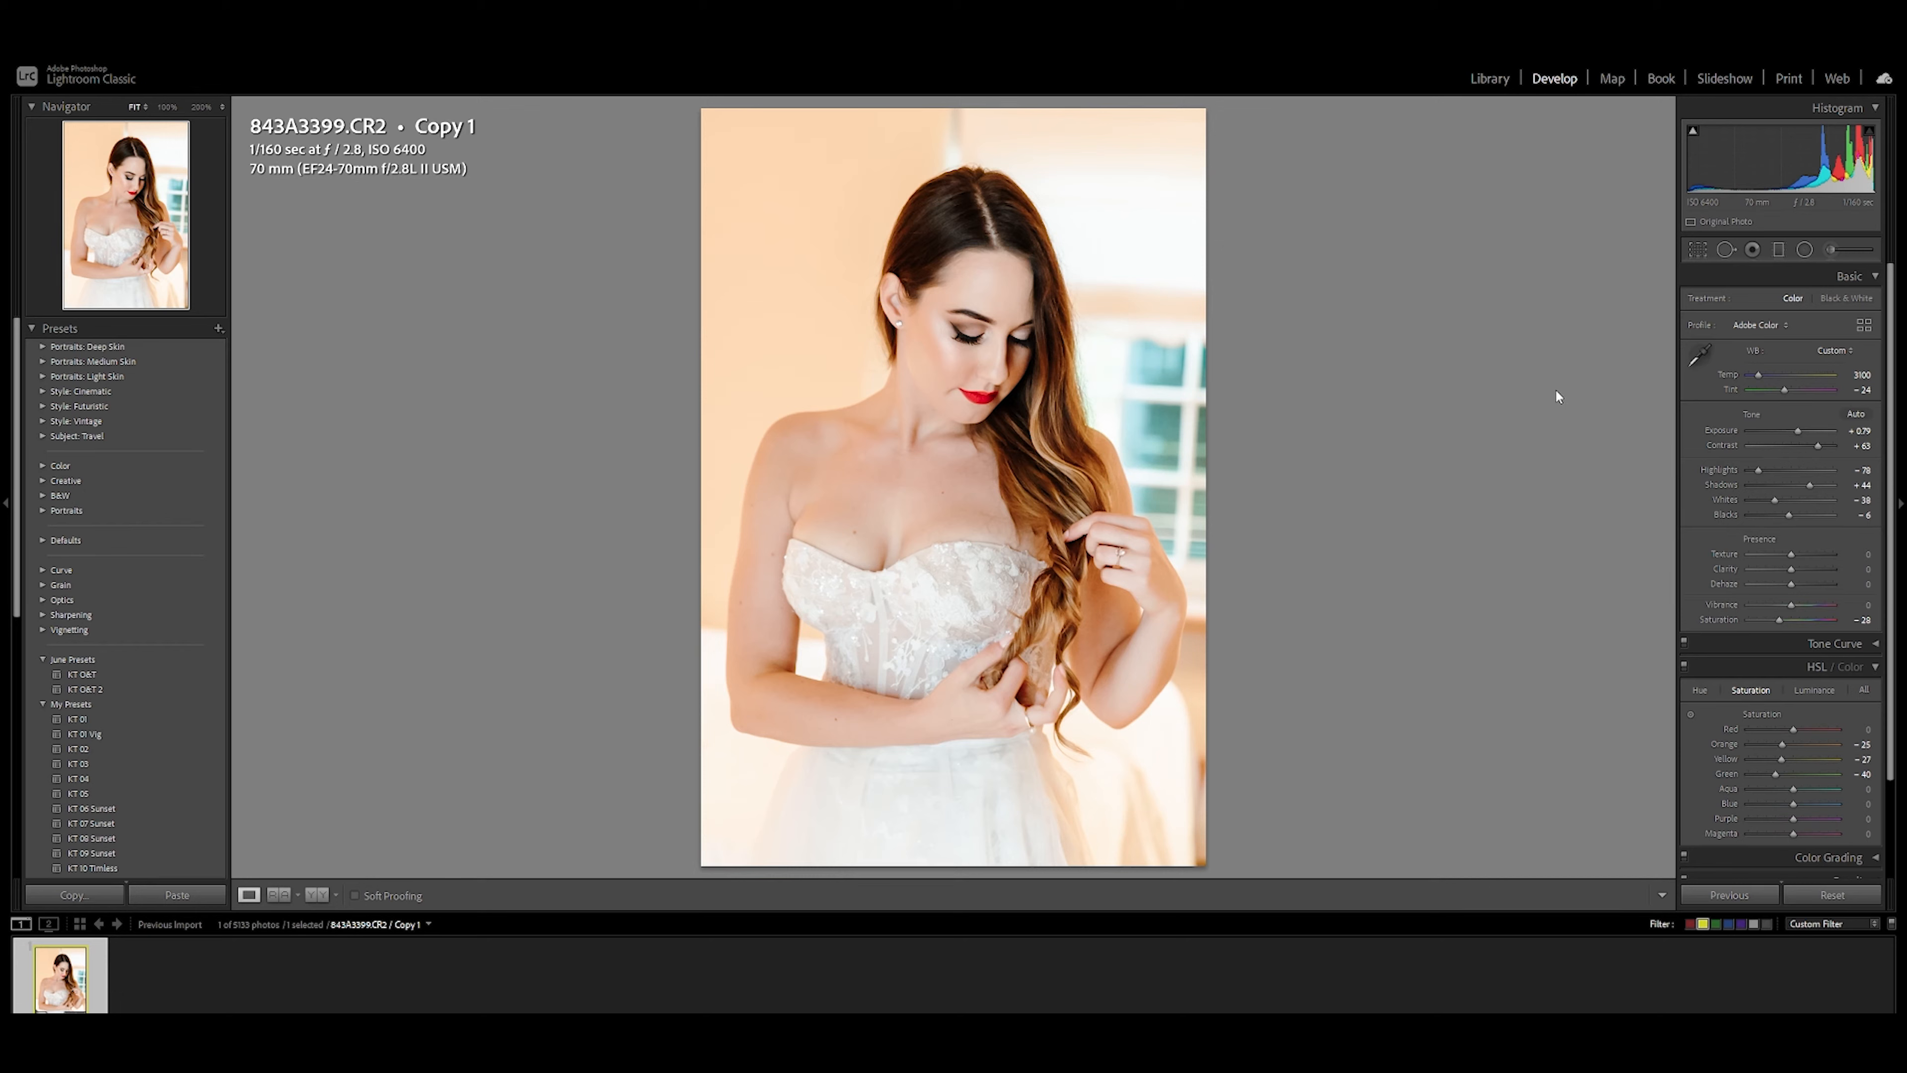
Add a horizontal graduated filter over the lower part of 843A3399 Copy 1, fading out from the bride's waist up to her chin
{"action": "left_click", "coordinate": [1777, 251]}
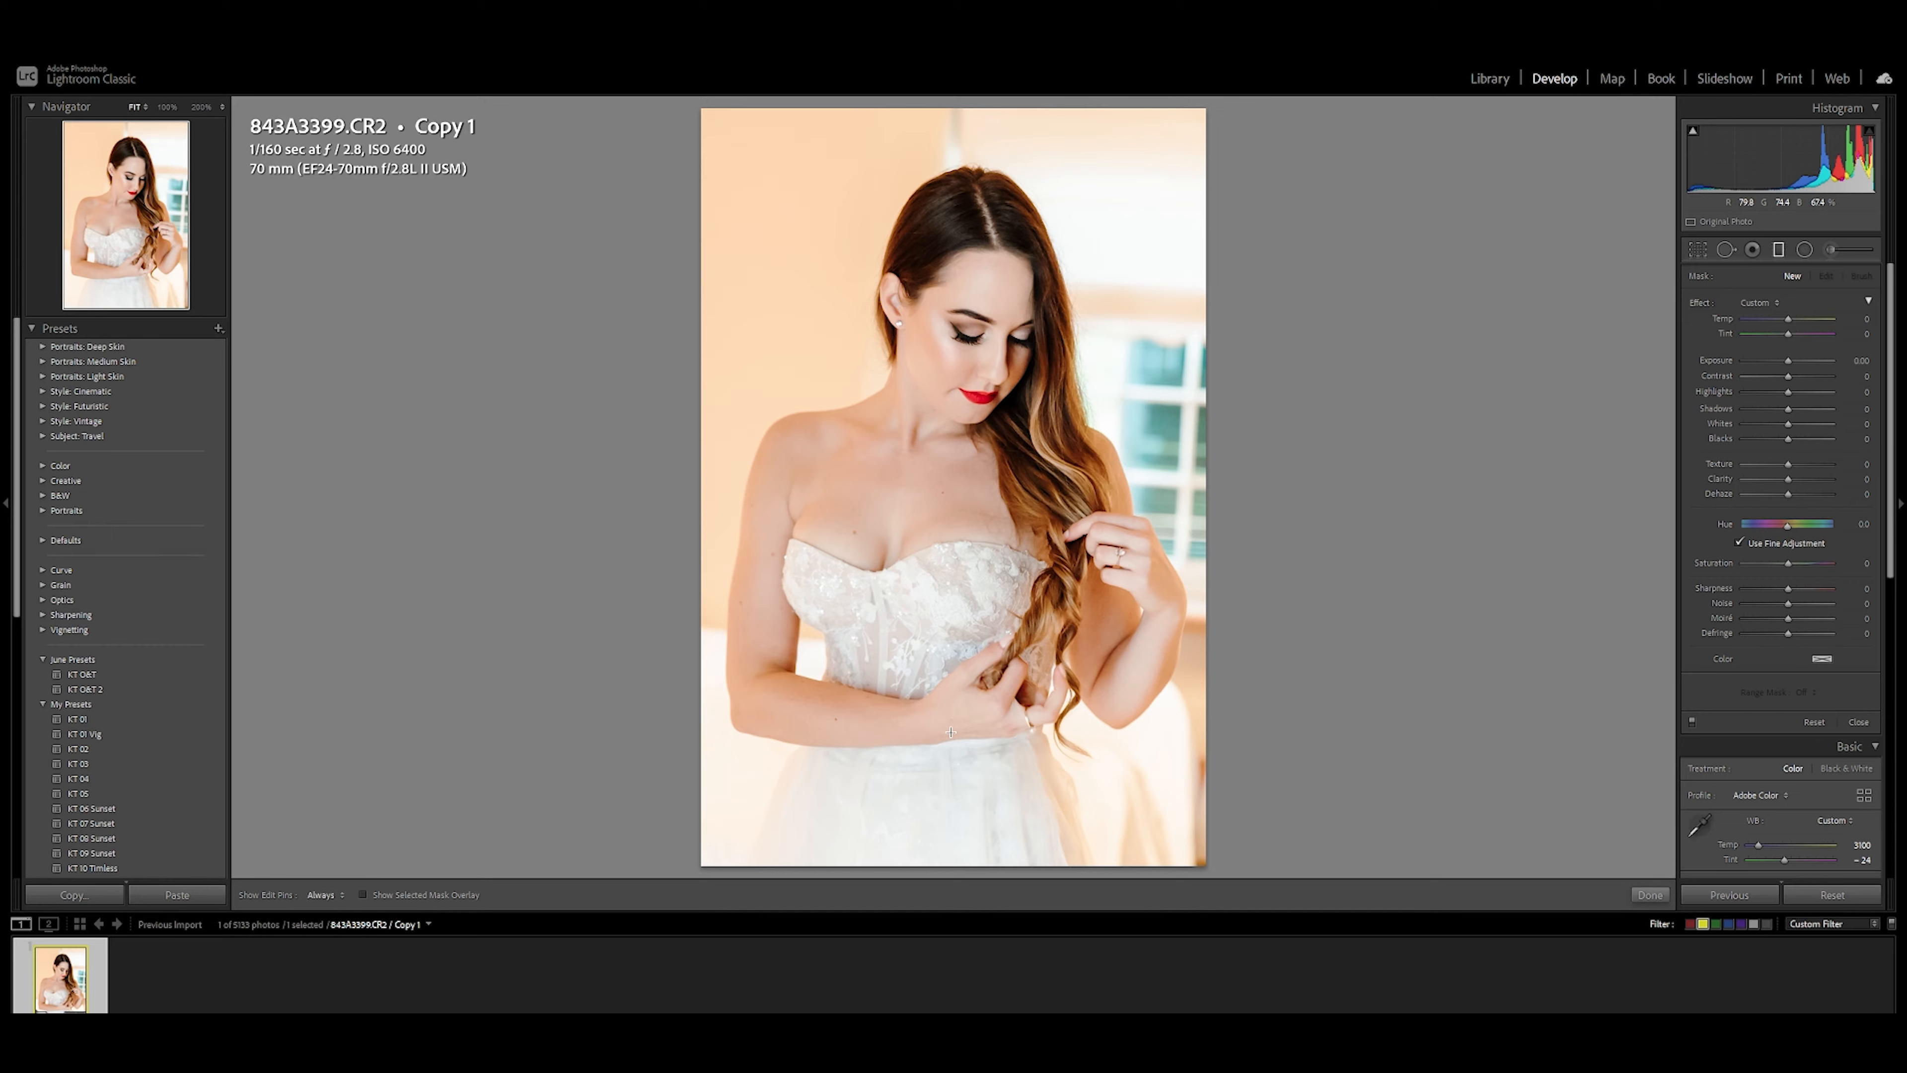
{"action": "left_click_drag", "start_coordinate": [951, 731], "coordinate": [945, 406]}
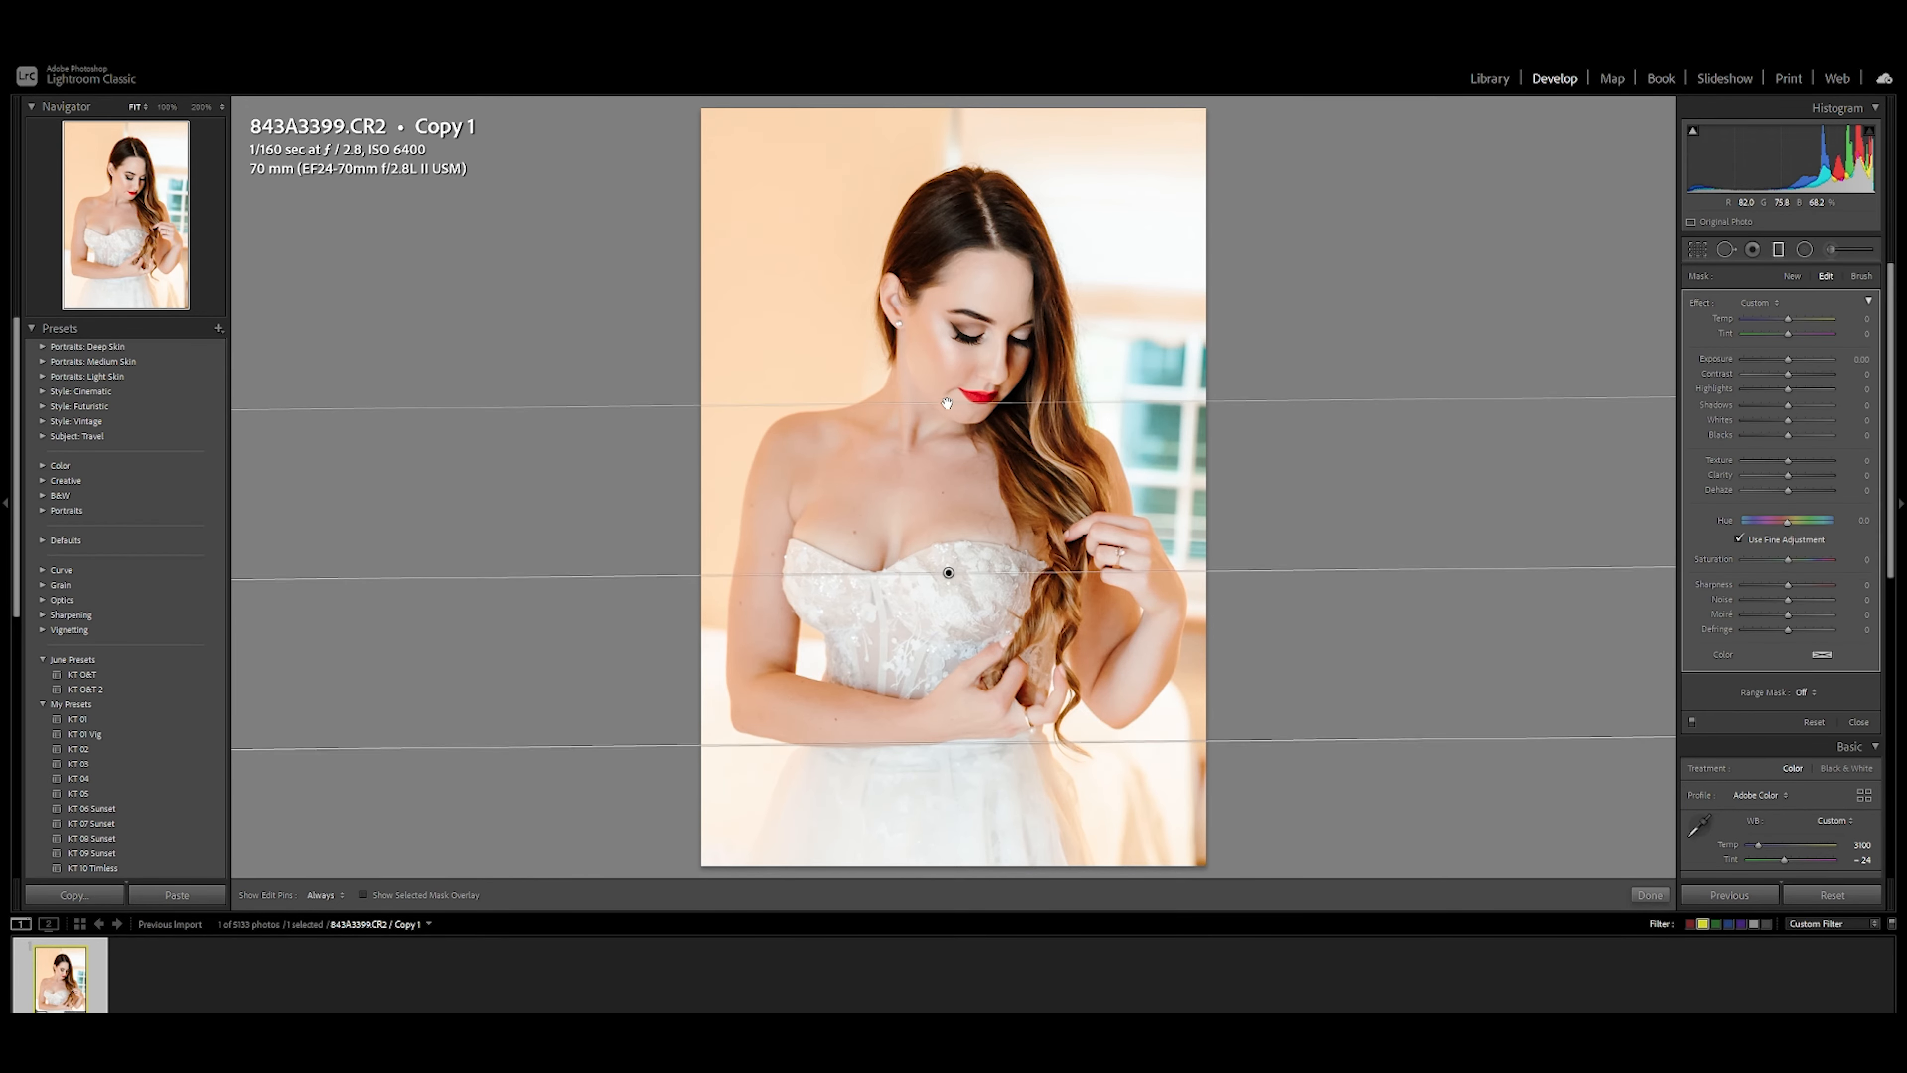